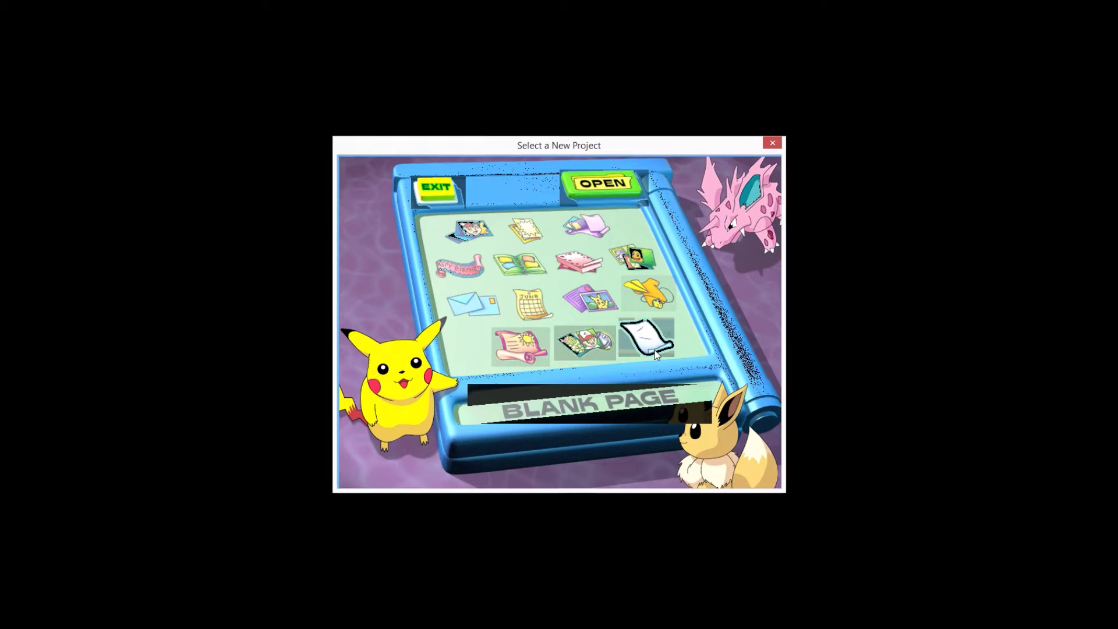
Start a ready-made greeting card, compare the Birthday, Friendship and Wishes themes, then settle on All.
{"action": "left_click", "coordinate": [490, 239]}
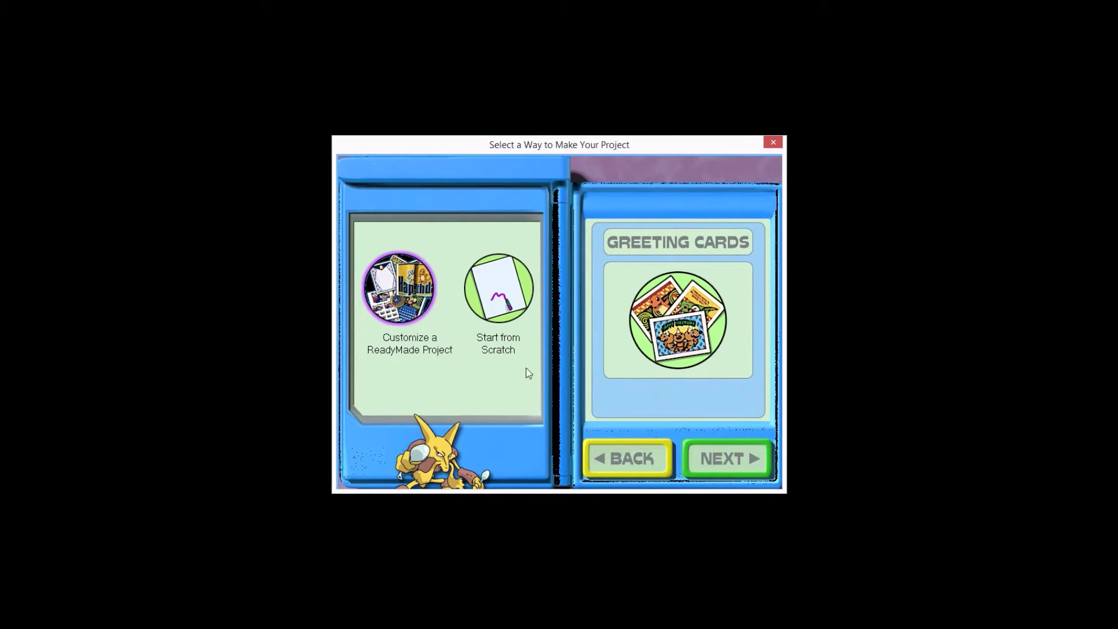
{"action": "left_click", "coordinate": [728, 459]}
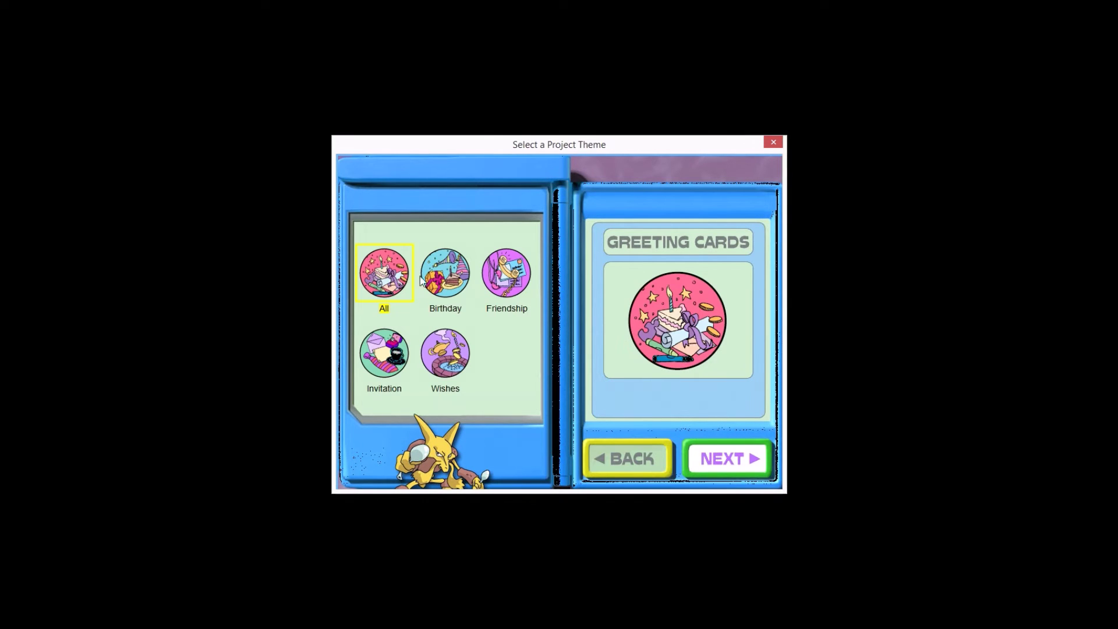
{"action": "left_click", "coordinate": [434, 281]}
{"action": "left_click", "coordinate": [506, 274]}
{"action": "left_click", "coordinate": [464, 356]}
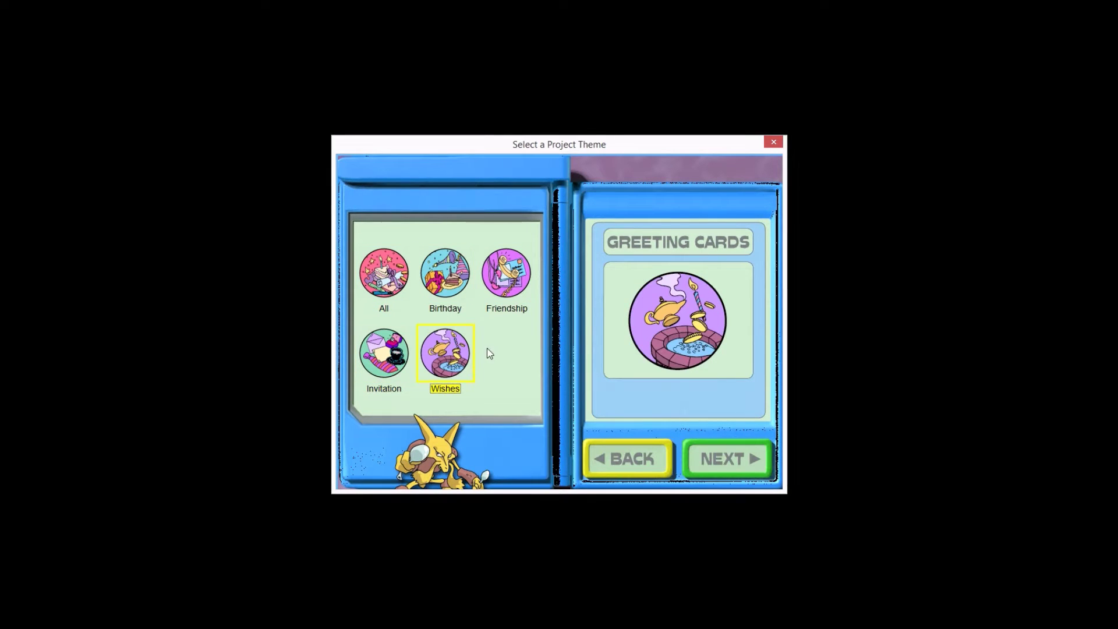
{"action": "key", "text": "Right"}
{"action": "key", "text": "Right"}
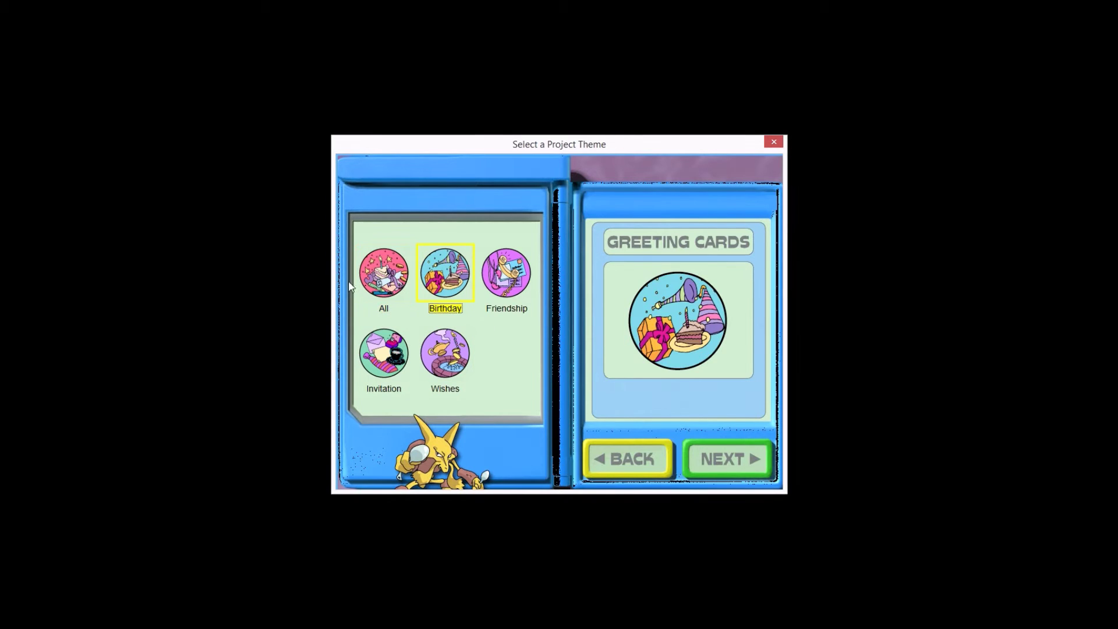
{"action": "left_click", "coordinate": [382, 278]}
{"action": "left_click", "coordinate": [725, 463]}
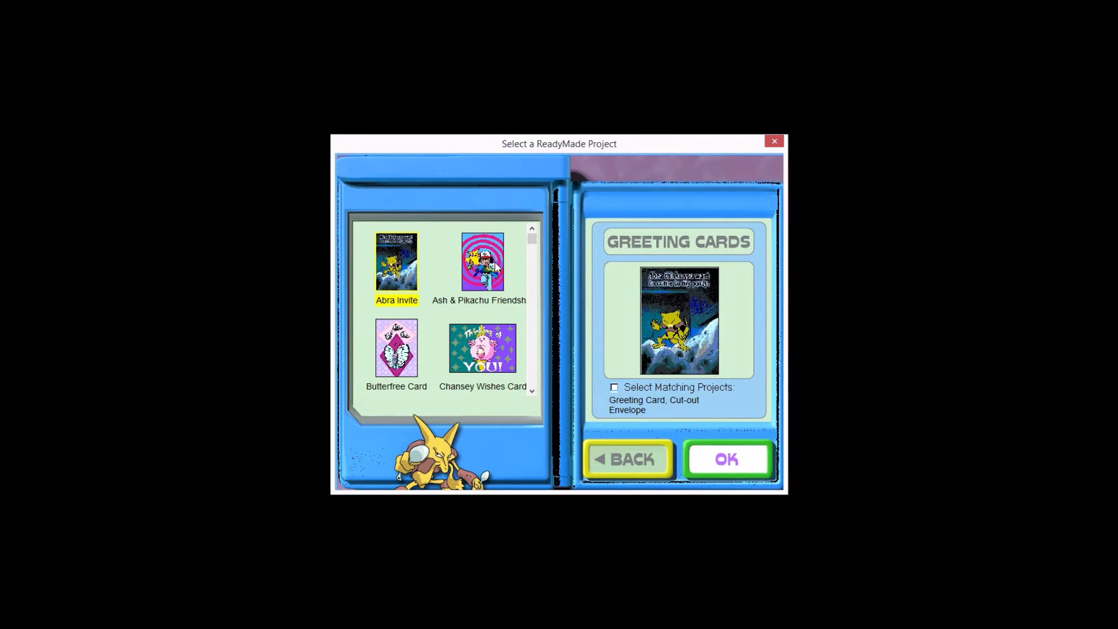
Preview the Ash & Pikachu, Butterfree, Chansey Wishes, Charmander and Exeggutor Birthday card designs.
{"action": "left_click", "coordinate": [483, 274]}
{"action": "left_click", "coordinate": [396, 346]}
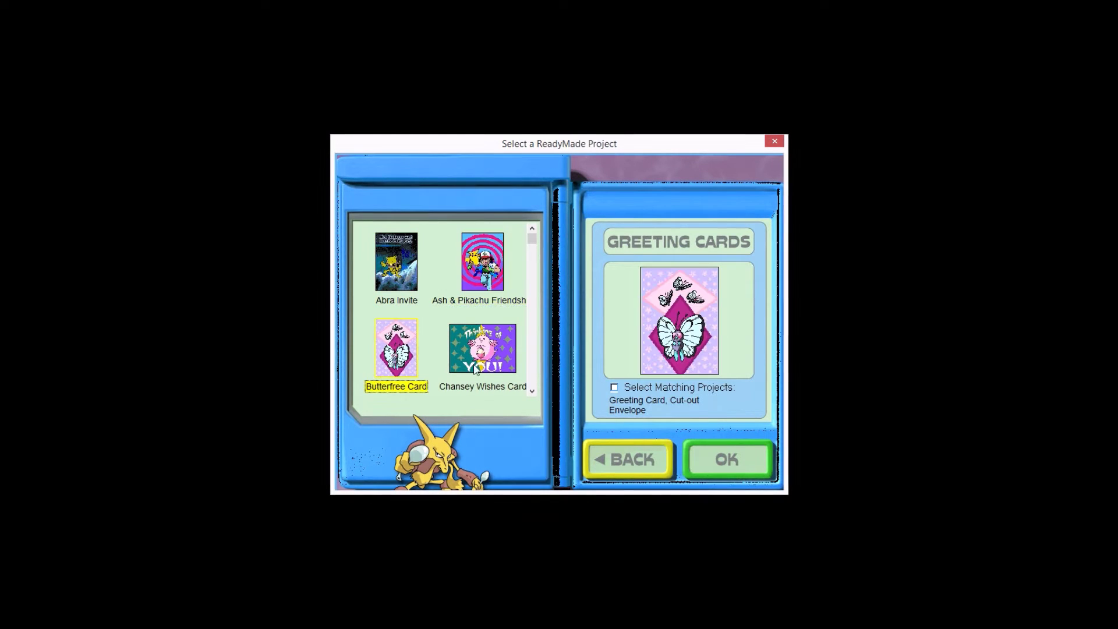
{"action": "left_click", "coordinate": [494, 348]}
{"action": "left_click", "coordinate": [534, 392]}
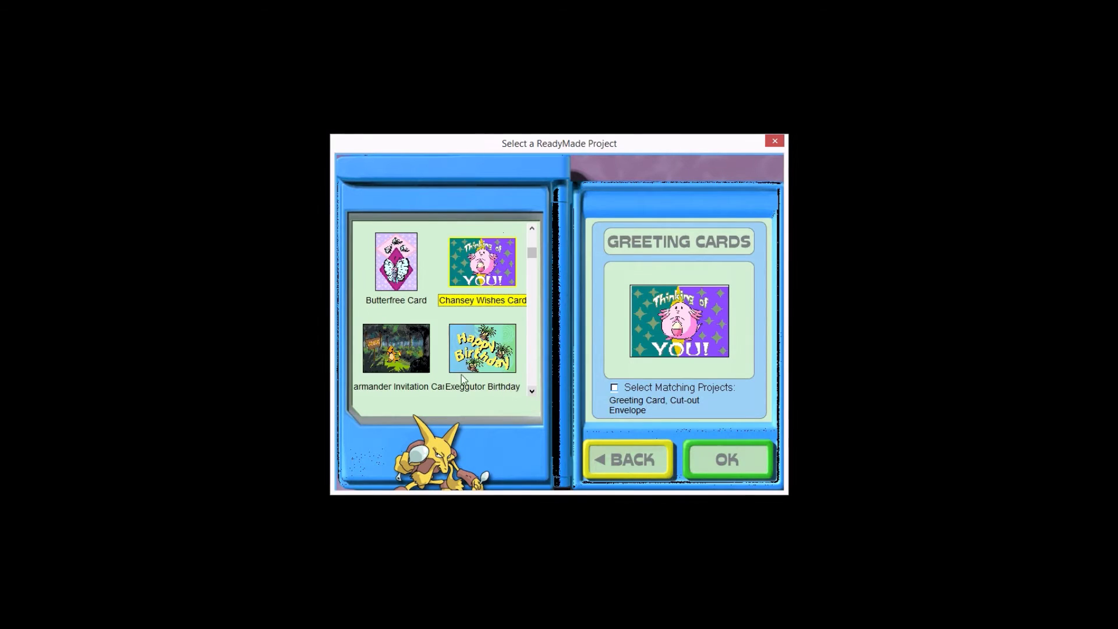
{"action": "left_click", "coordinate": [426, 367]}
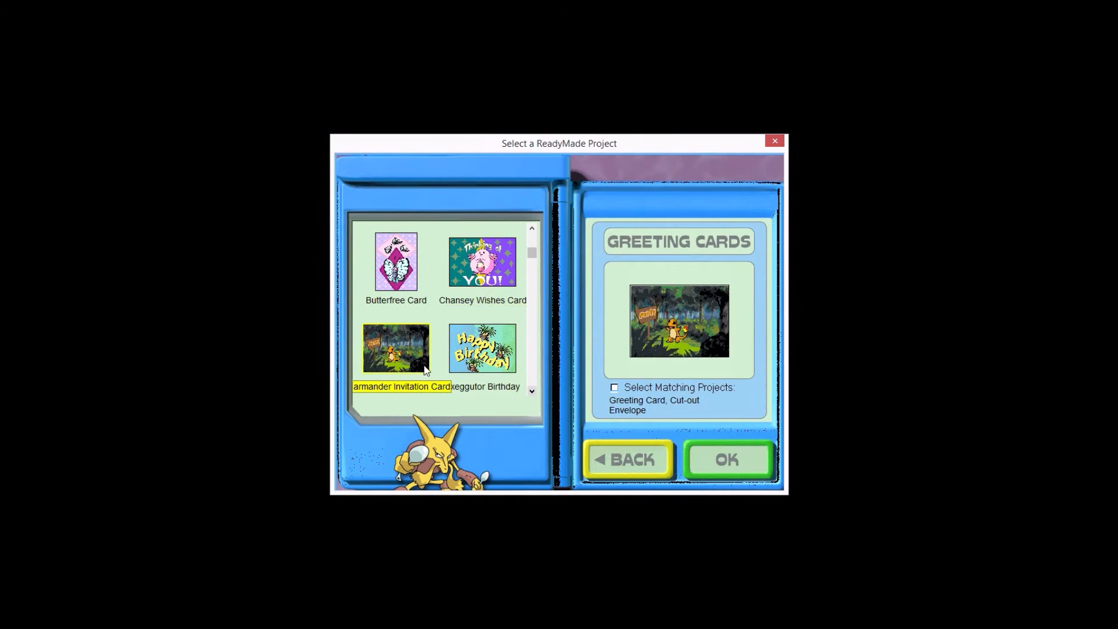
{"action": "left_click", "coordinate": [488, 369]}
Preview the Flareon, Gengar, Geodude, group friendship, Hitmonlee Birthday and Marowak Invite cards.
{"action": "left_click", "coordinate": [533, 393]}
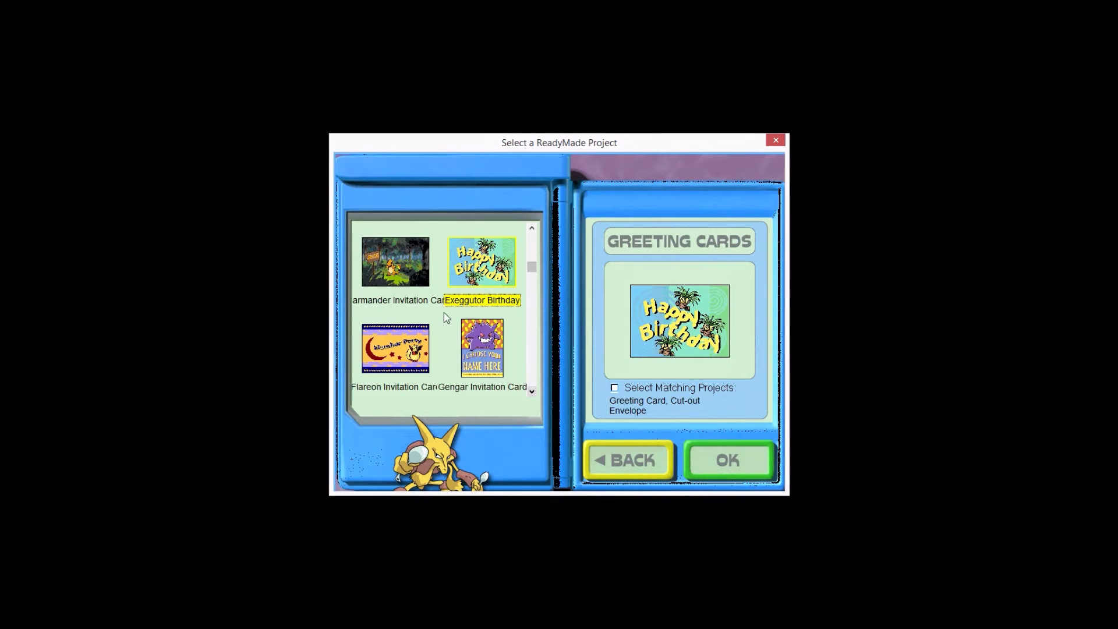
{"action": "left_click", "coordinate": [403, 364]}
{"action": "left_click", "coordinate": [471, 373]}
{"action": "left_click", "coordinate": [532, 391]}
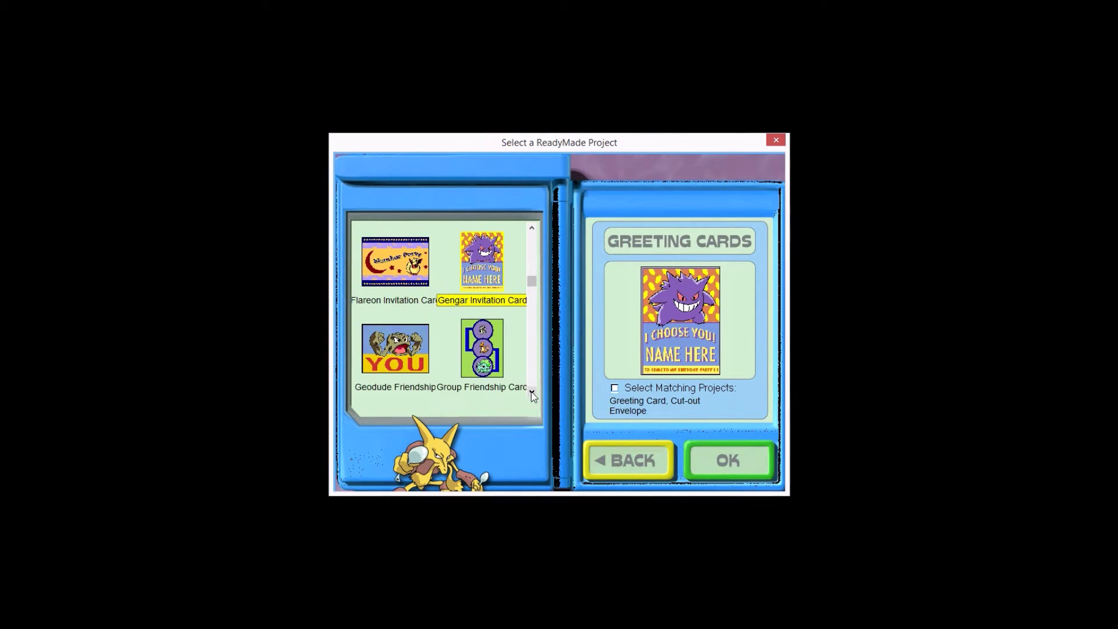
{"action": "left_click", "coordinate": [395, 350]}
{"action": "left_click", "coordinate": [505, 377]}
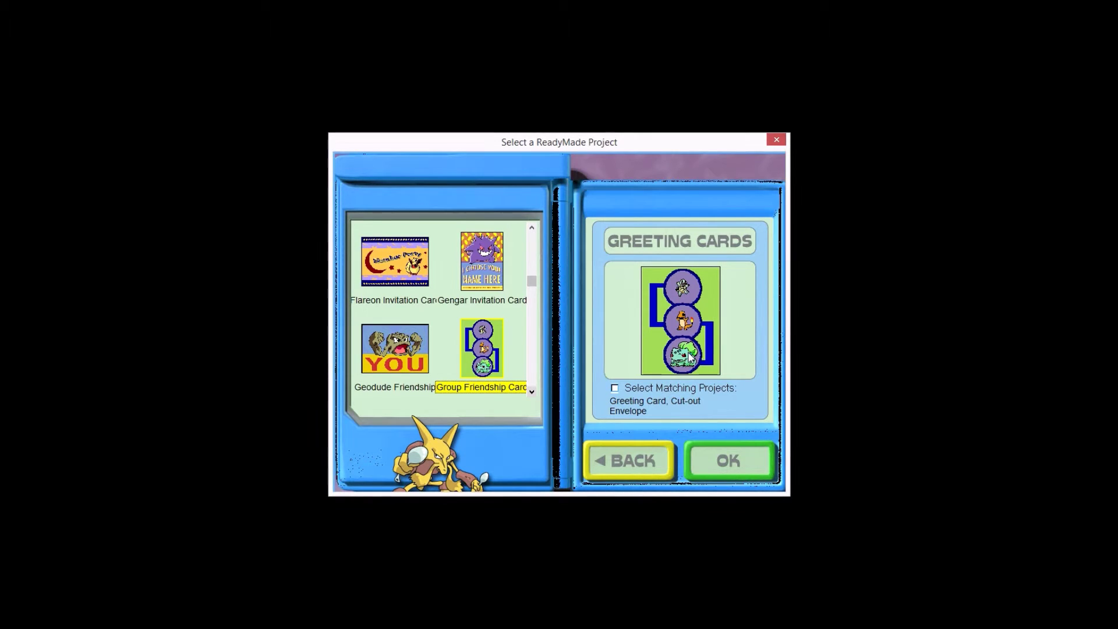
{"action": "left_click", "coordinate": [532, 392]}
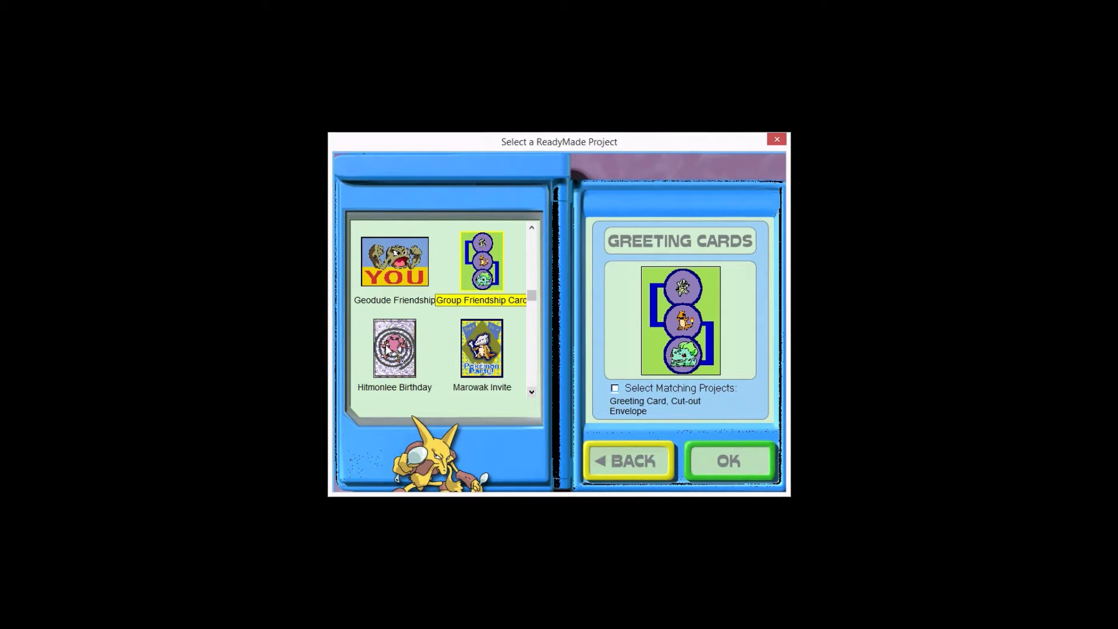
{"action": "left_click", "coordinate": [395, 355]}
{"action": "left_click", "coordinate": [483, 362]}
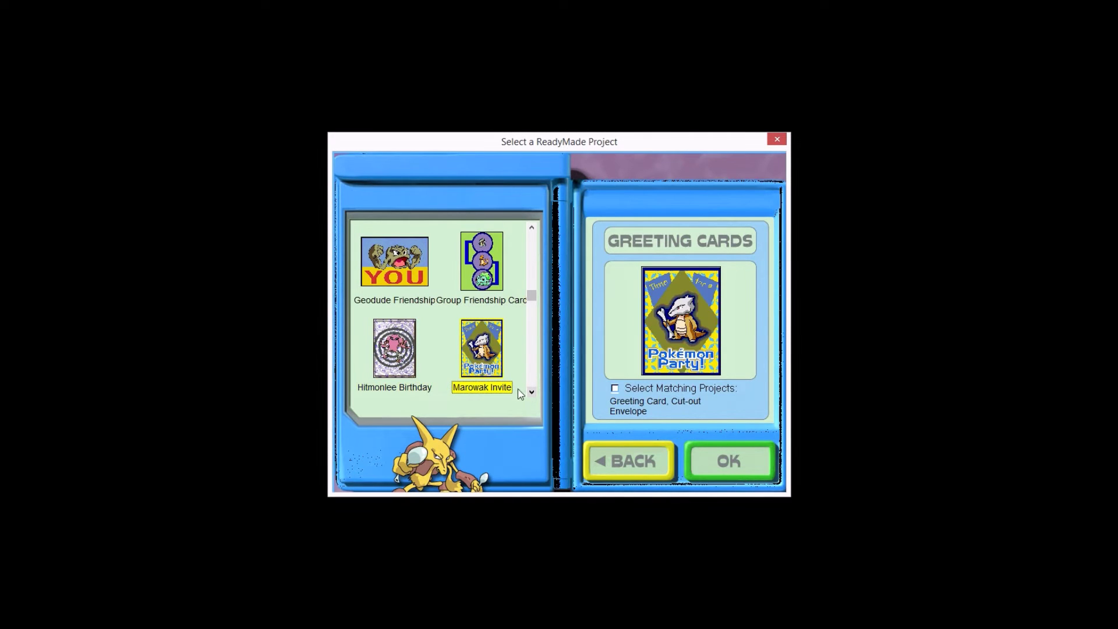
Preview the Misty Invite, Pikachu Card, Pikachu Wishes and Pikachu Friendship designs.
{"action": "left_click", "coordinate": [532, 392]}
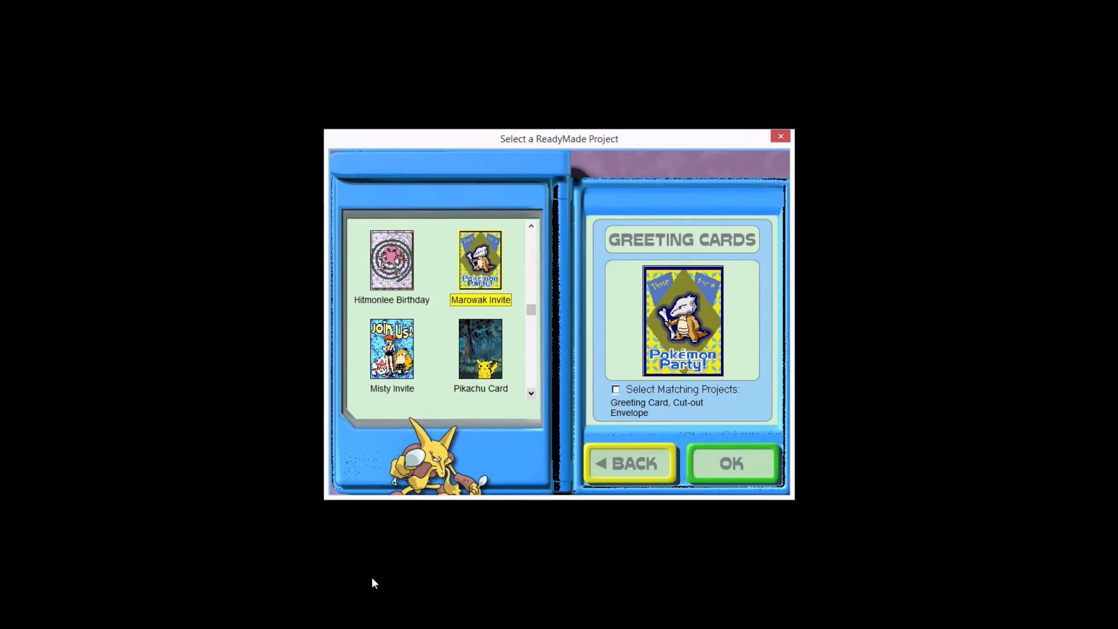
{"action": "left_click", "coordinate": [402, 367]}
{"action": "left_click", "coordinate": [496, 372]}
{"action": "left_click", "coordinate": [531, 394]}
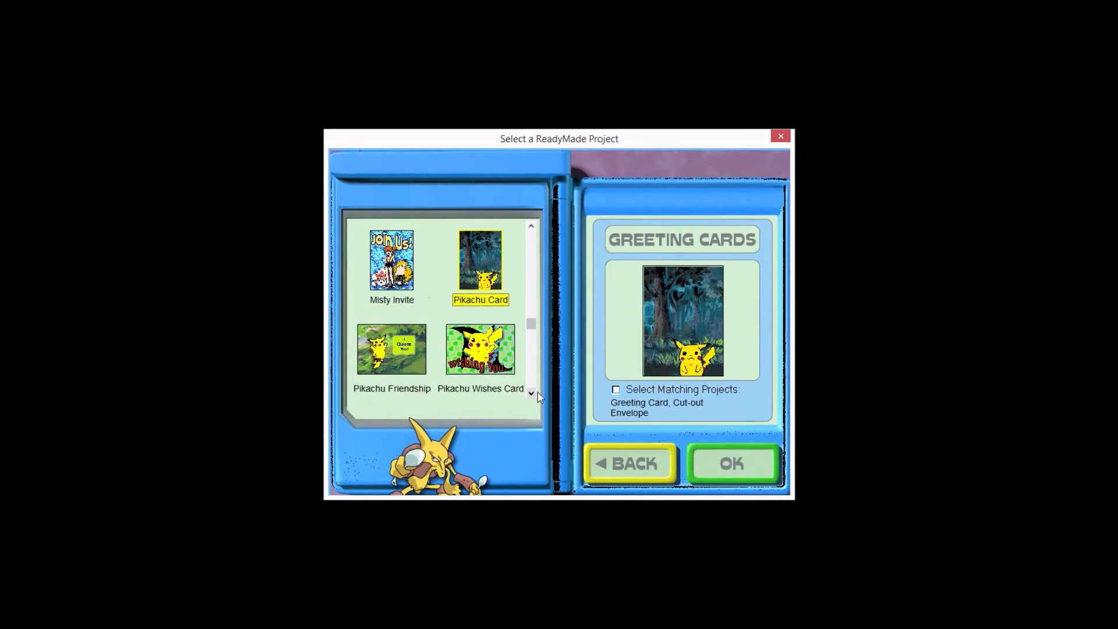
{"action": "left_click", "coordinate": [488, 373]}
{"action": "left_click", "coordinate": [382, 354]}
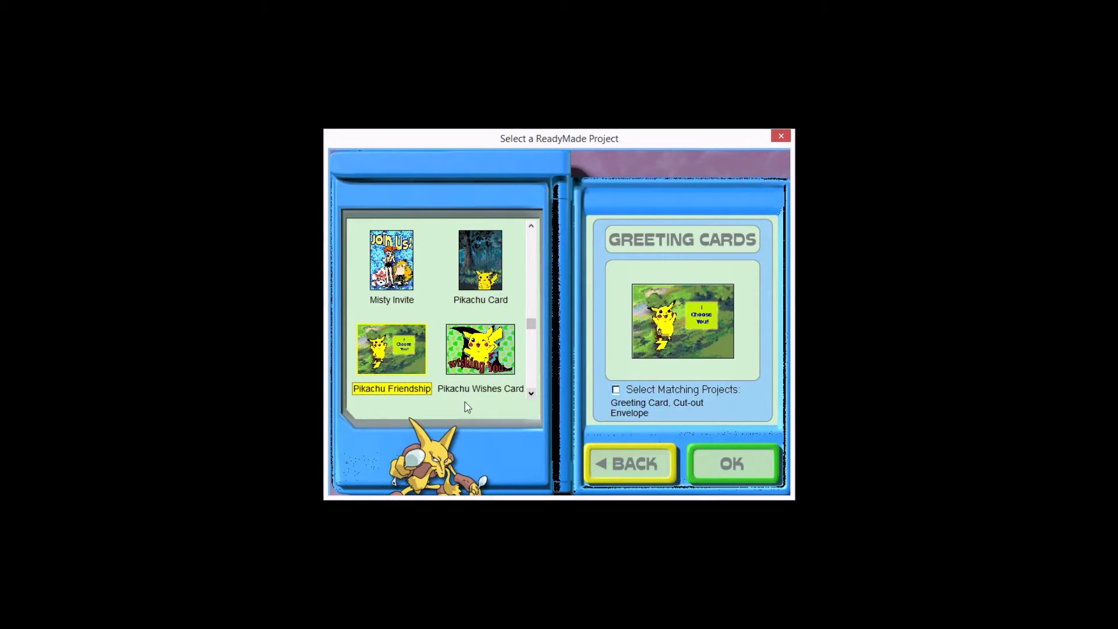
{"action": "left_click", "coordinate": [531, 394]}
Preview the Pokémon Blue, Pokémon Master, Ponyta, Psyduck and Team Rocket cards, then go back.
{"action": "key", "text": "Down"}
{"action": "key", "text": "Right"}
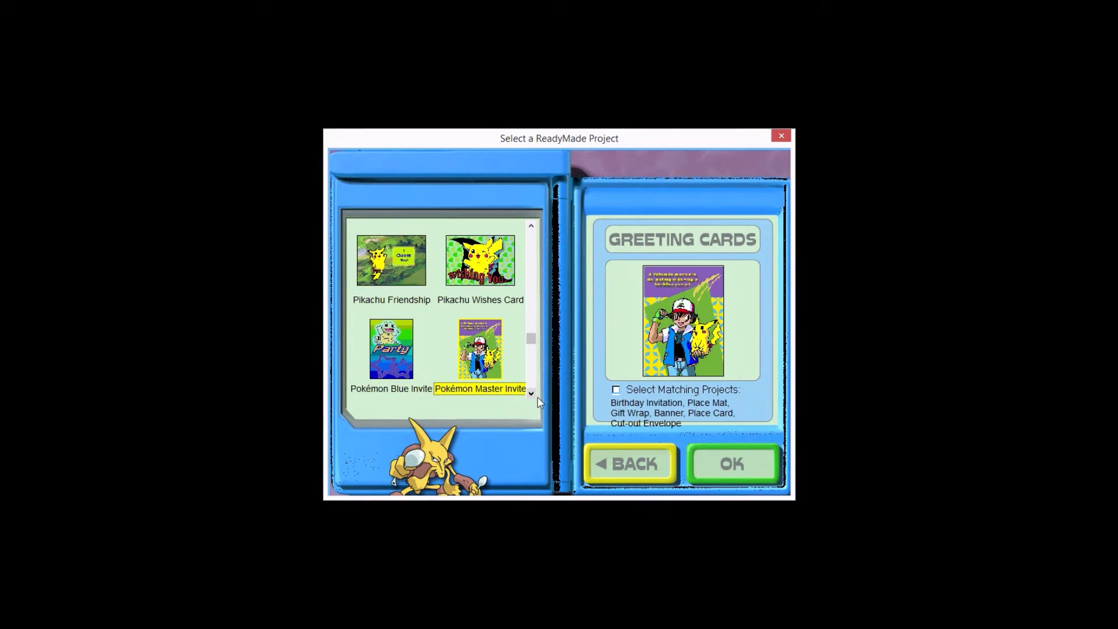
{"action": "left_click", "coordinate": [532, 396]}
{"action": "left_click", "coordinate": [398, 361]}
{"action": "left_click", "coordinate": [517, 385]}
{"action": "left_click", "coordinate": [532, 401]}
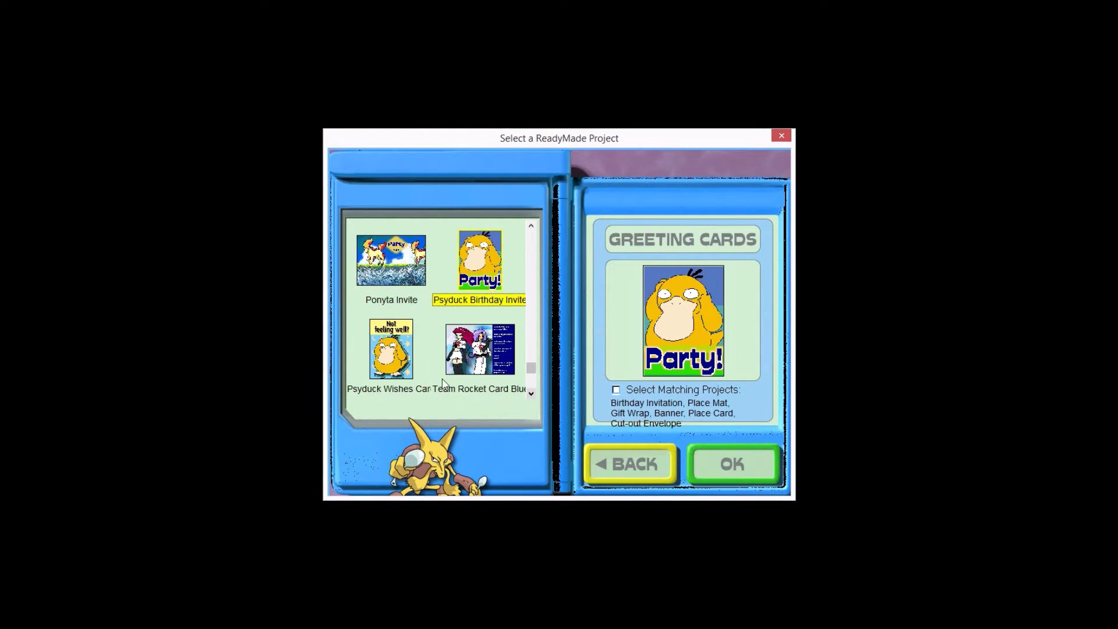
{"action": "left_click", "coordinate": [415, 364]}
{"action": "left_click", "coordinate": [466, 364]}
{"action": "left_click", "coordinate": [531, 394]}
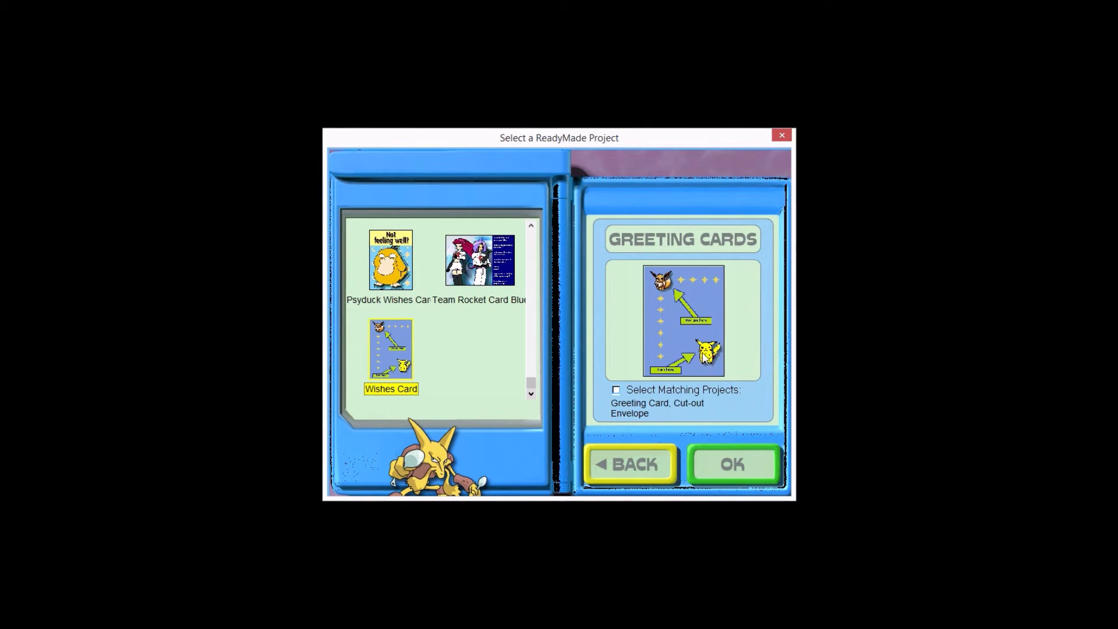
{"action": "left_click", "coordinate": [632, 470]}
Back out to project types and start a ready-made Signs project with the All theme.
{"action": "left_click", "coordinate": [633, 471]}
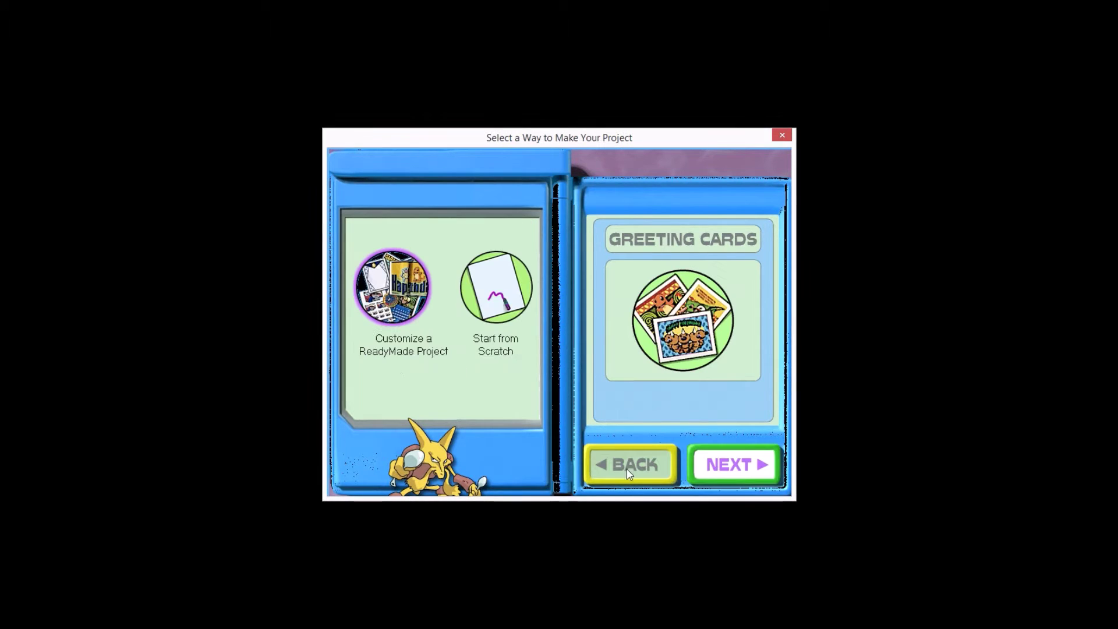
{"action": "left_click", "coordinate": [627, 477]}
{"action": "double_click", "coordinate": [527, 216]}
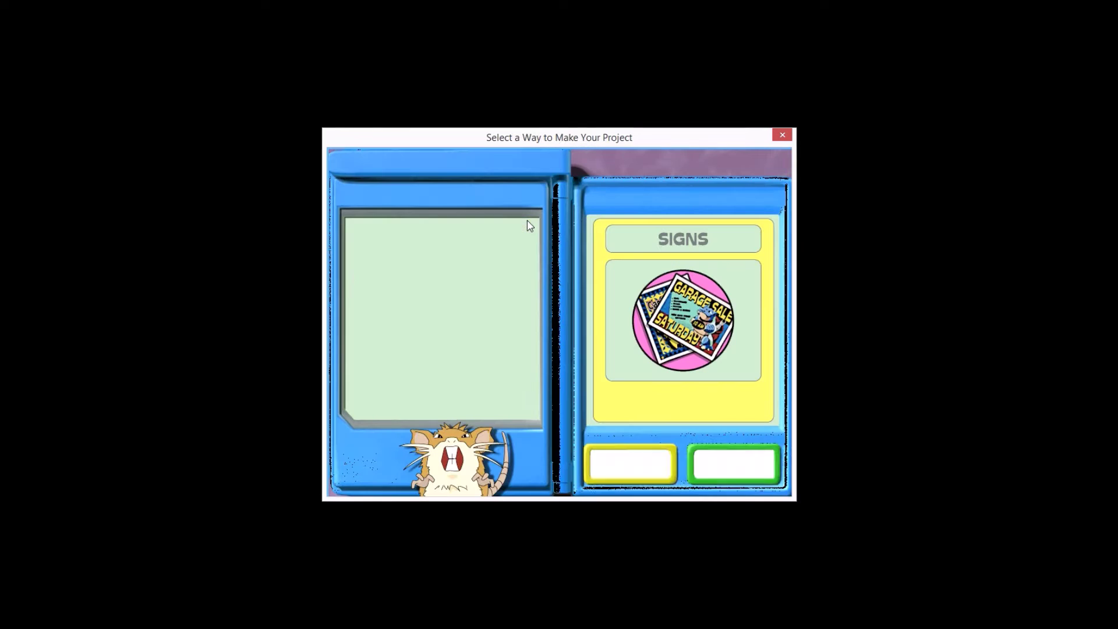
{"action": "left_click", "coordinate": [752, 469]}
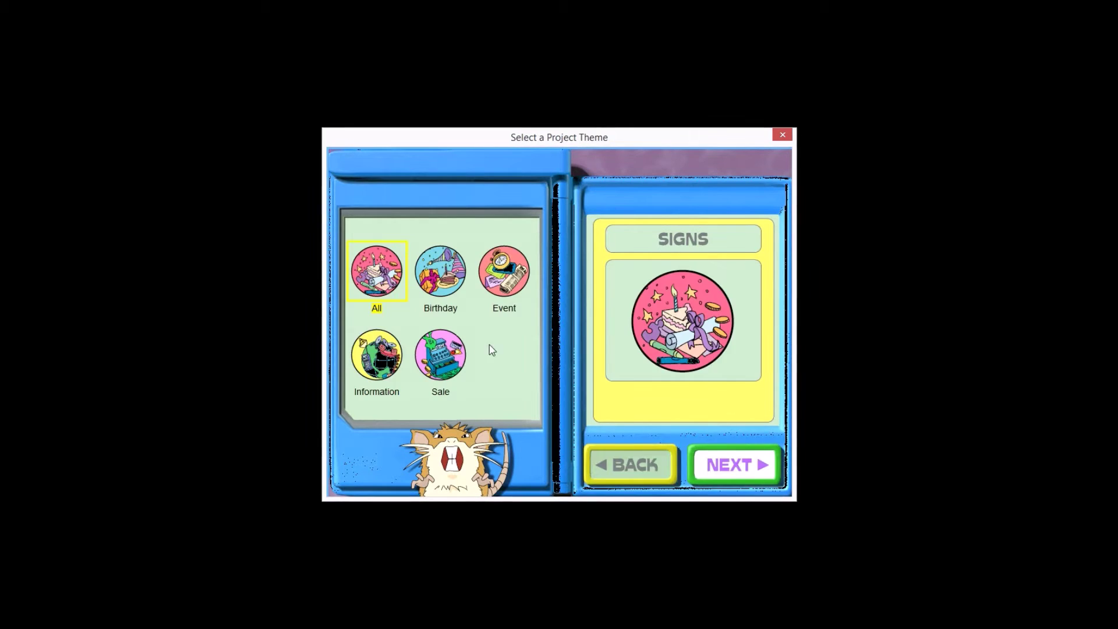
{"action": "left_click", "coordinate": [715, 460]}
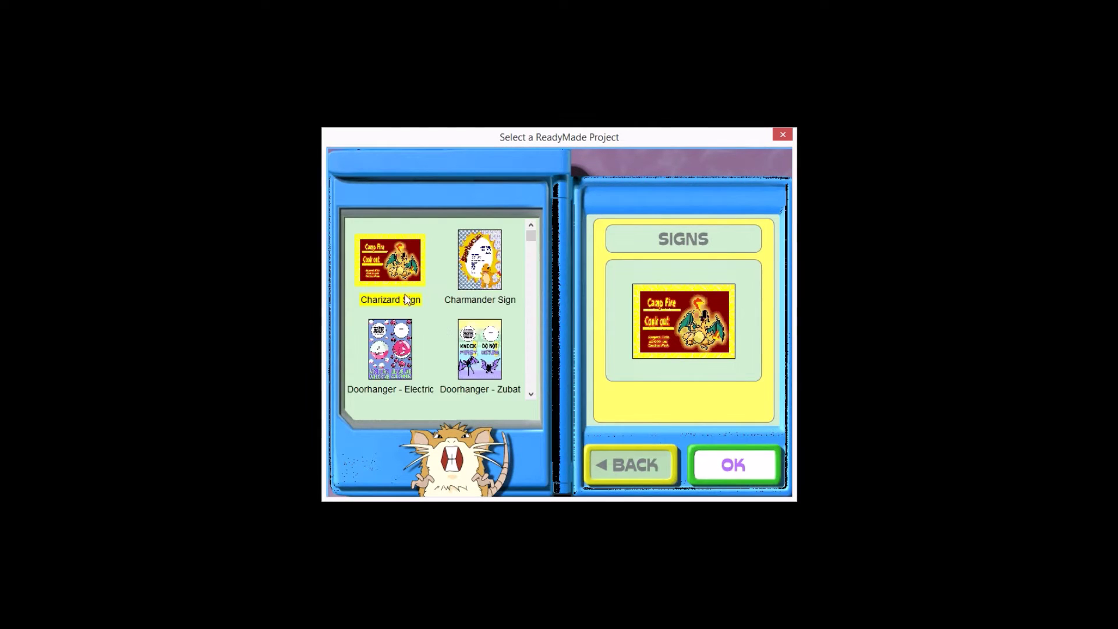
Preview the Charmander Sign, Doorhanger Electric and Zubat, Evee Sign Blue and Exeggutor Sign designs.
{"action": "left_click", "coordinate": [460, 277]}
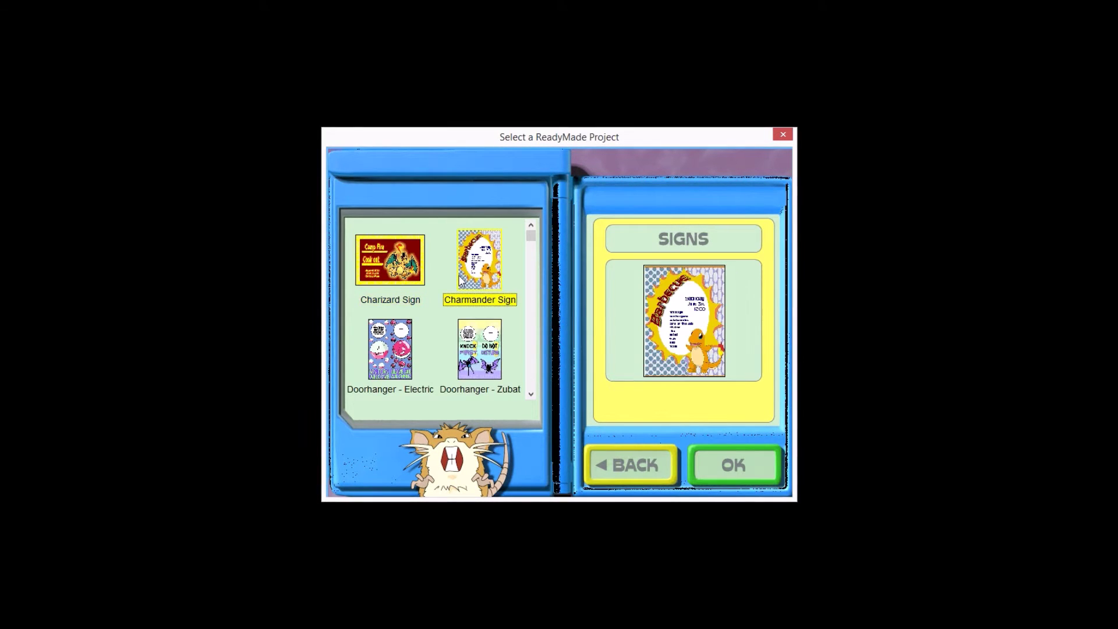
{"action": "left_click", "coordinate": [399, 347]}
{"action": "left_click", "coordinate": [485, 360]}
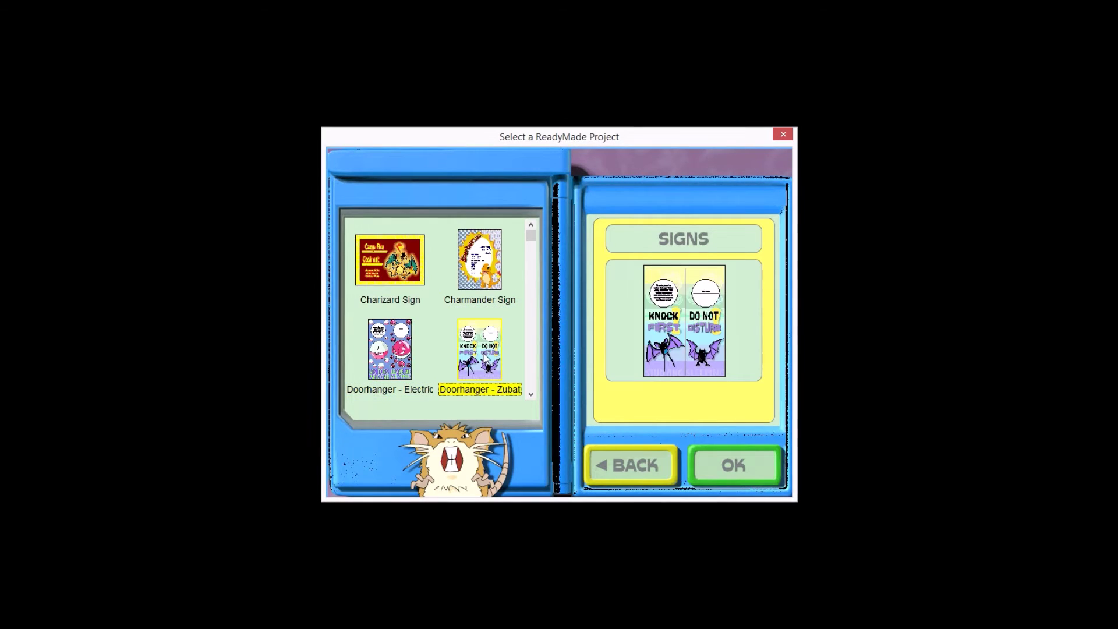
{"action": "left_click", "coordinate": [403, 366]}
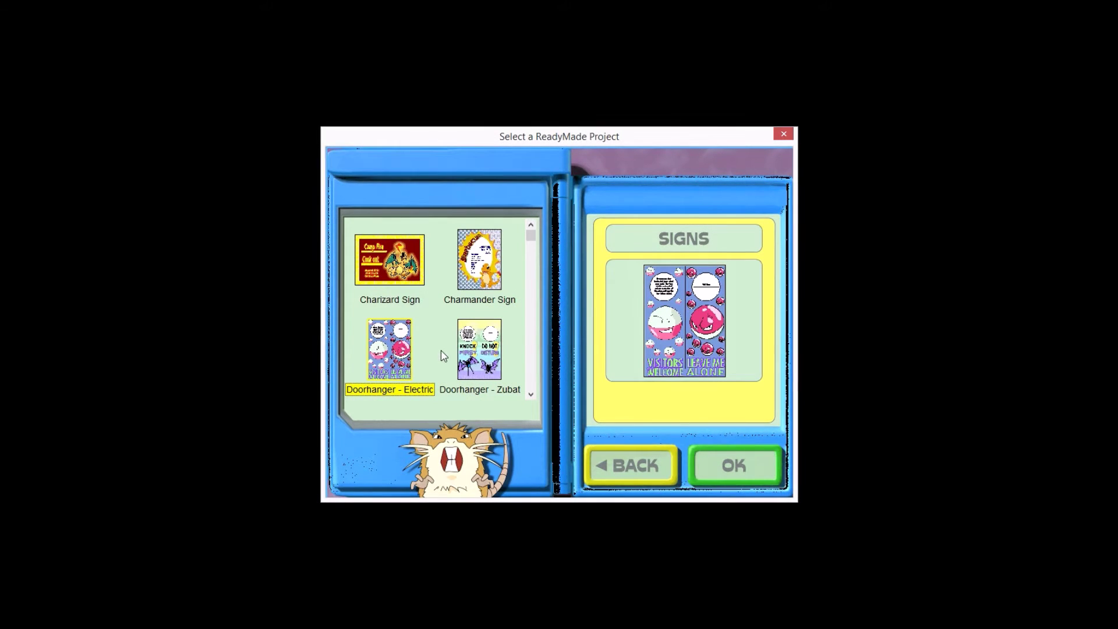
{"action": "left_click", "coordinate": [473, 356]}
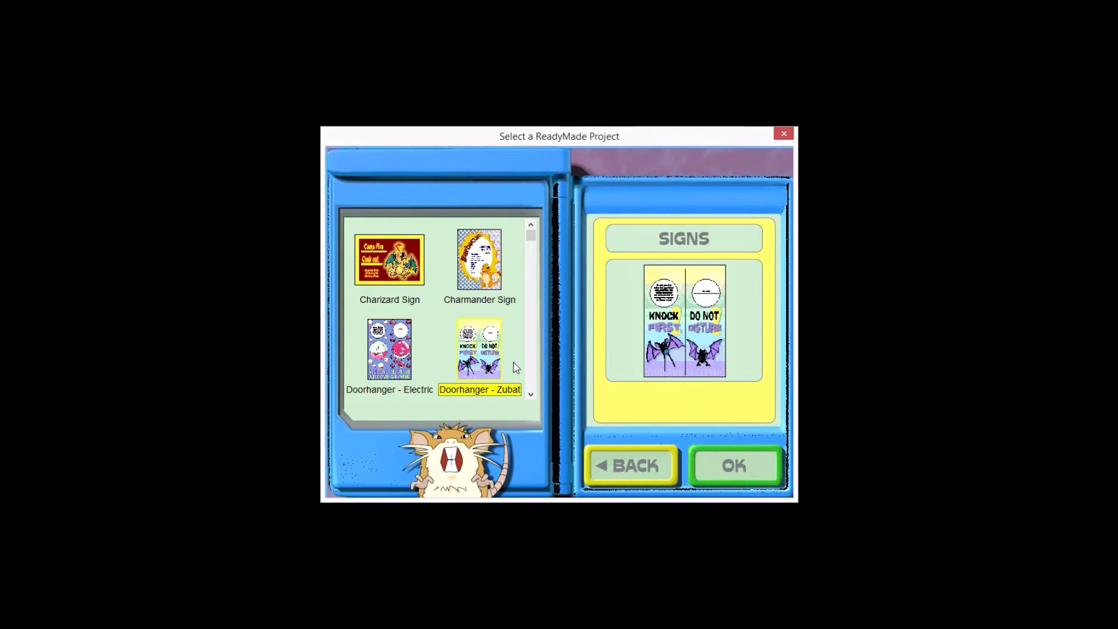
{"action": "left_click", "coordinate": [531, 395]}
{"action": "left_click", "coordinate": [415, 364]}
{"action": "left_click", "coordinate": [503, 382]}
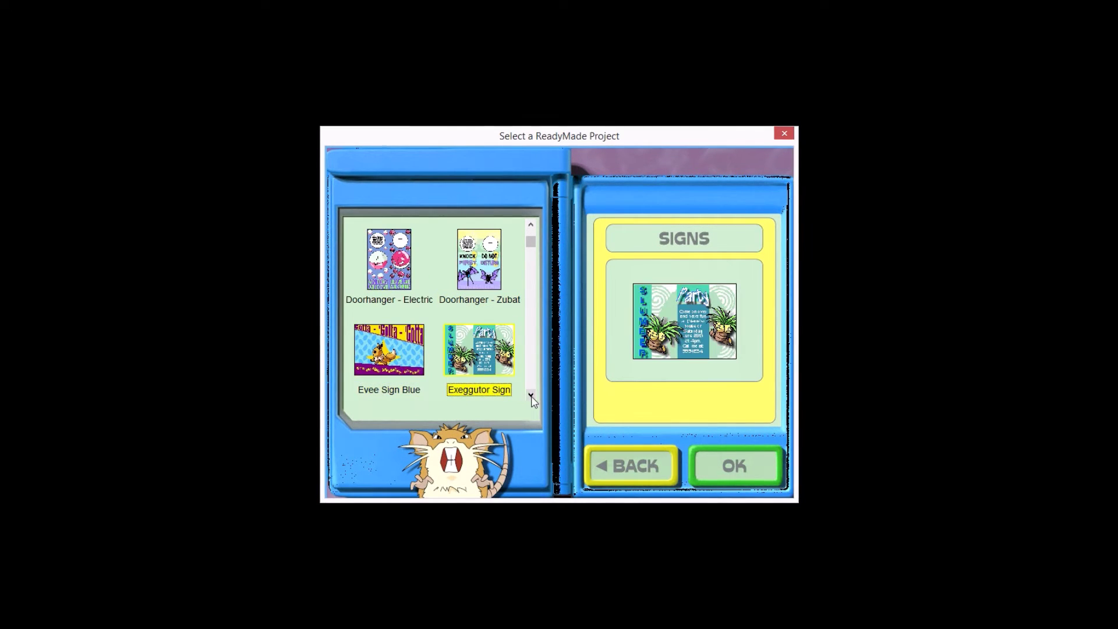
{"action": "left_click", "coordinate": [531, 395]}
Preview the Flareon, Marowak, Misty, Pikachu Blue, Pokédex Sale and Pokémon Birthday Blue projects.
{"action": "left_click", "coordinate": [392, 360]}
{"action": "left_click", "coordinate": [484, 375]}
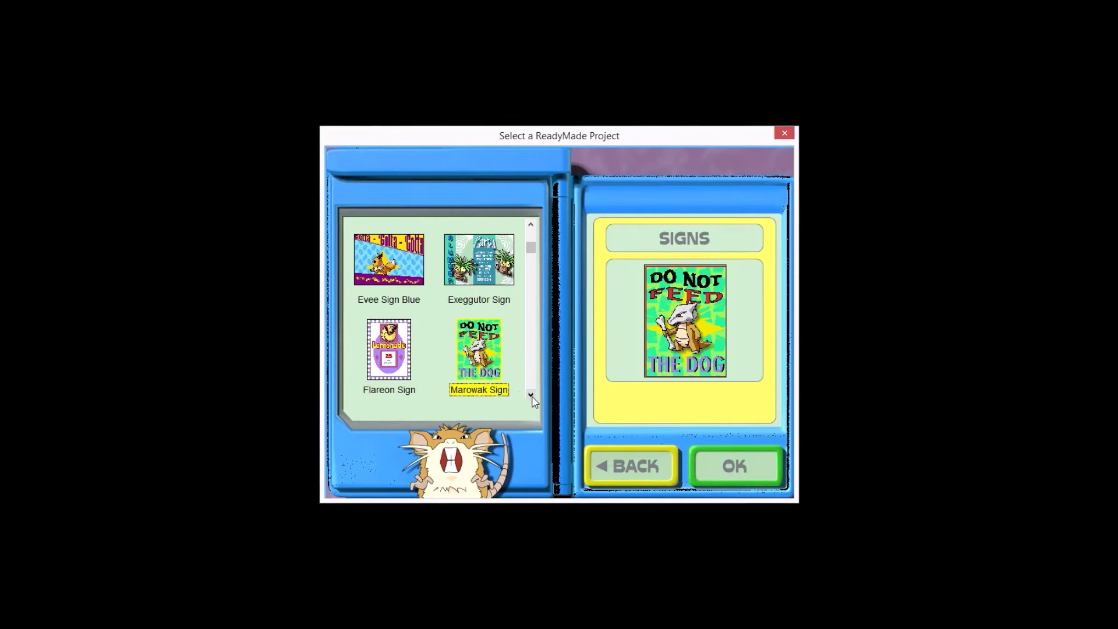
{"action": "left_click", "coordinate": [531, 395]}
{"action": "left_click", "coordinate": [512, 377]}
{"action": "left_click", "coordinate": [530, 394]}
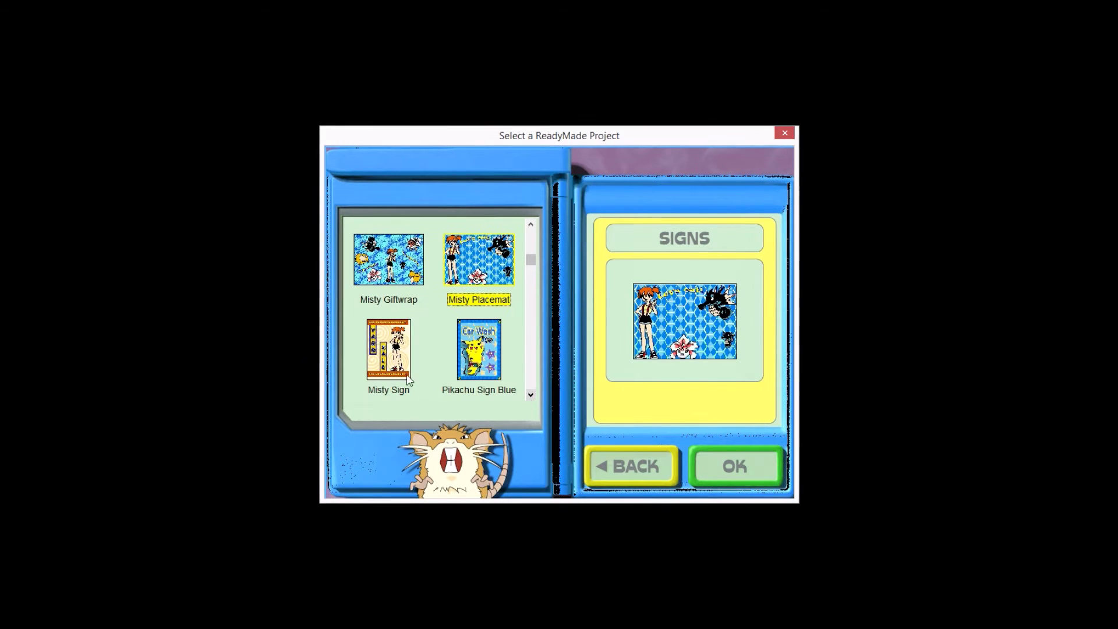
{"action": "left_click", "coordinate": [389, 355]}
{"action": "left_click", "coordinate": [479, 355]}
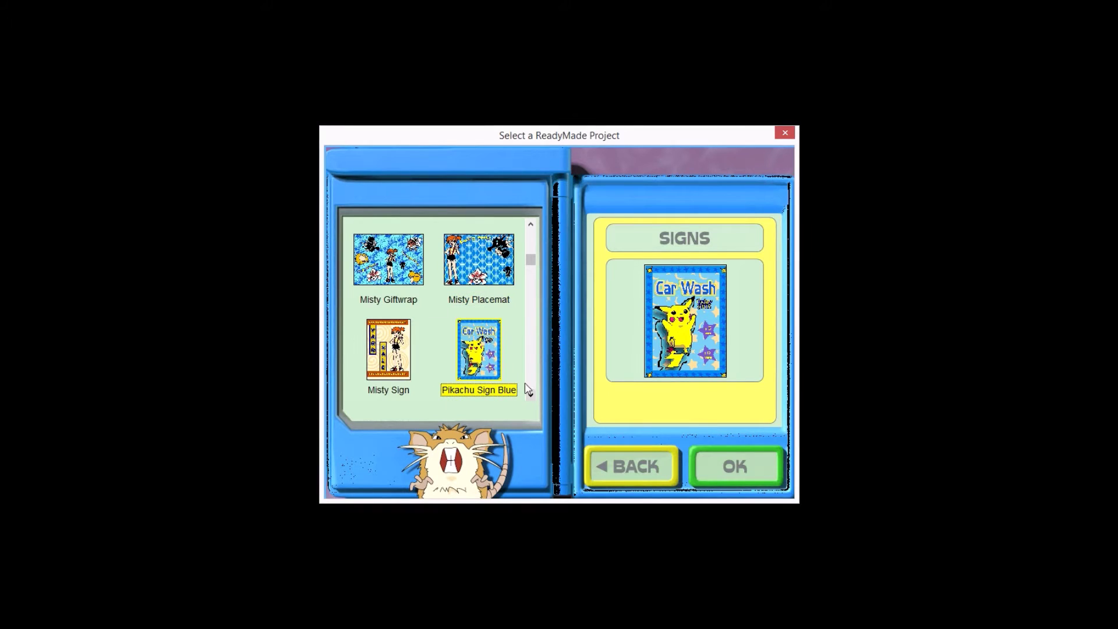
{"action": "left_click", "coordinate": [531, 397]}
{"action": "key", "text": "Right"}
{"action": "key", "text": "Right"}
{"action": "left_click", "coordinate": [530, 395]}
Preview the Pokémon Blue, Pokémon Master and Psyduck Giftwrap and Place Mat projects.
{"action": "left_click", "coordinate": [402, 358]}
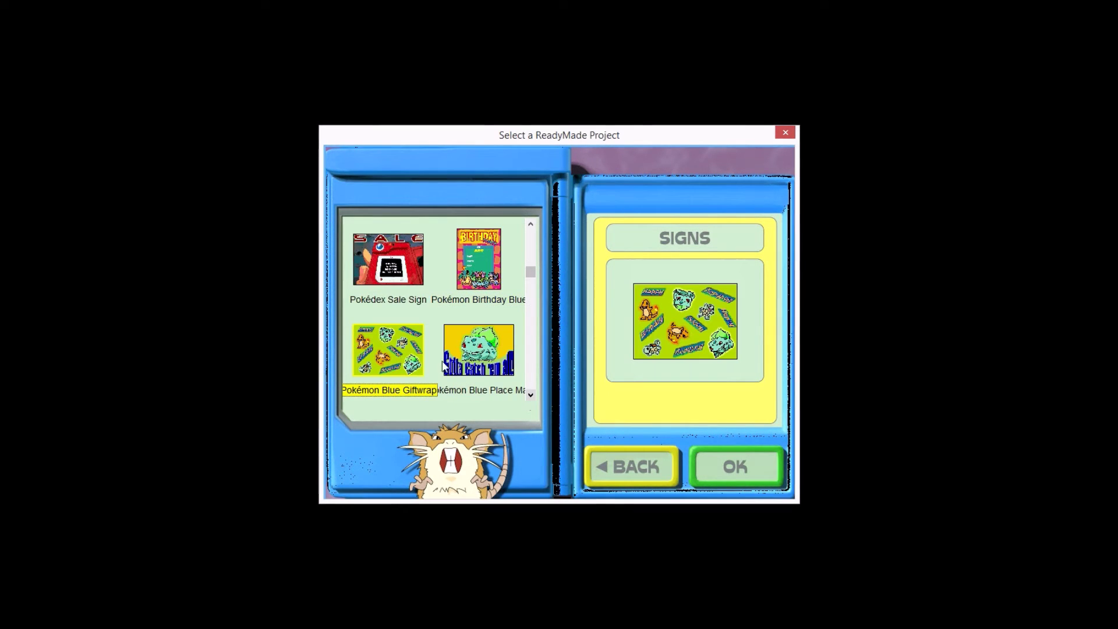
{"action": "left_click", "coordinate": [531, 396]}
{"action": "key", "text": "Right"}
{"action": "left_click", "coordinate": [408, 355]}
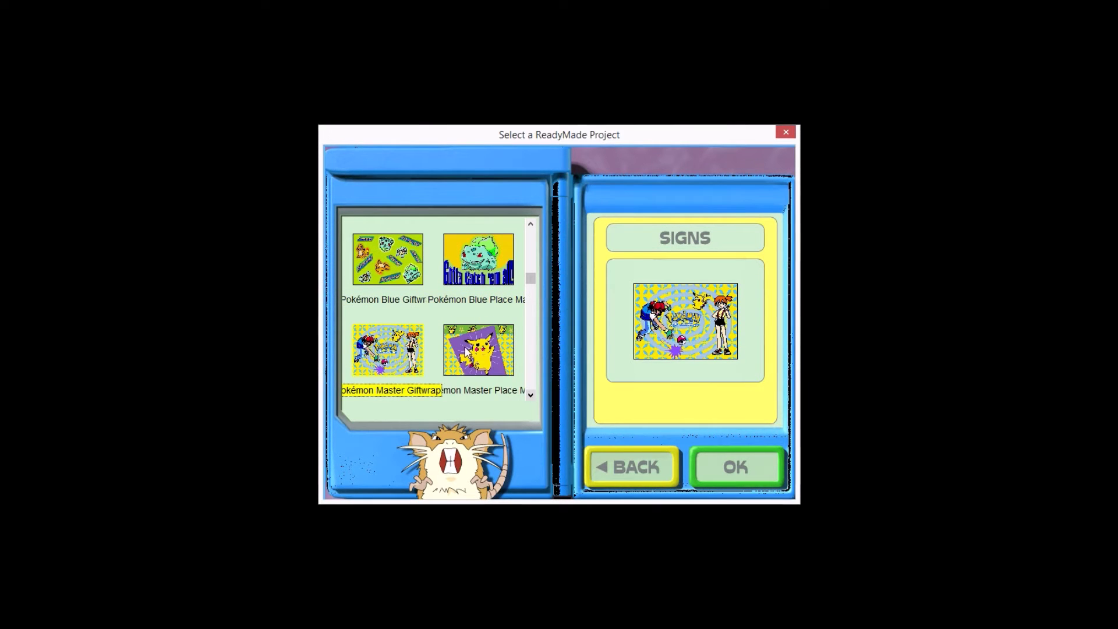
{"action": "left_click", "coordinate": [475, 356]}
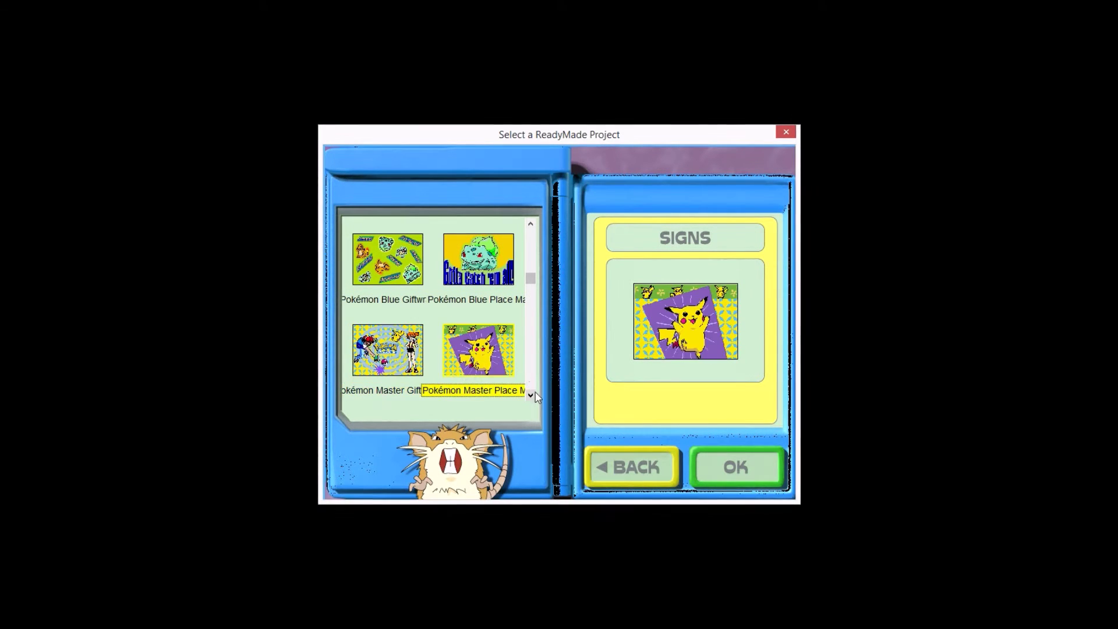
{"action": "left_click", "coordinate": [531, 396]}
{"action": "key", "text": "Right"}
{"action": "left_click", "coordinate": [400, 366]}
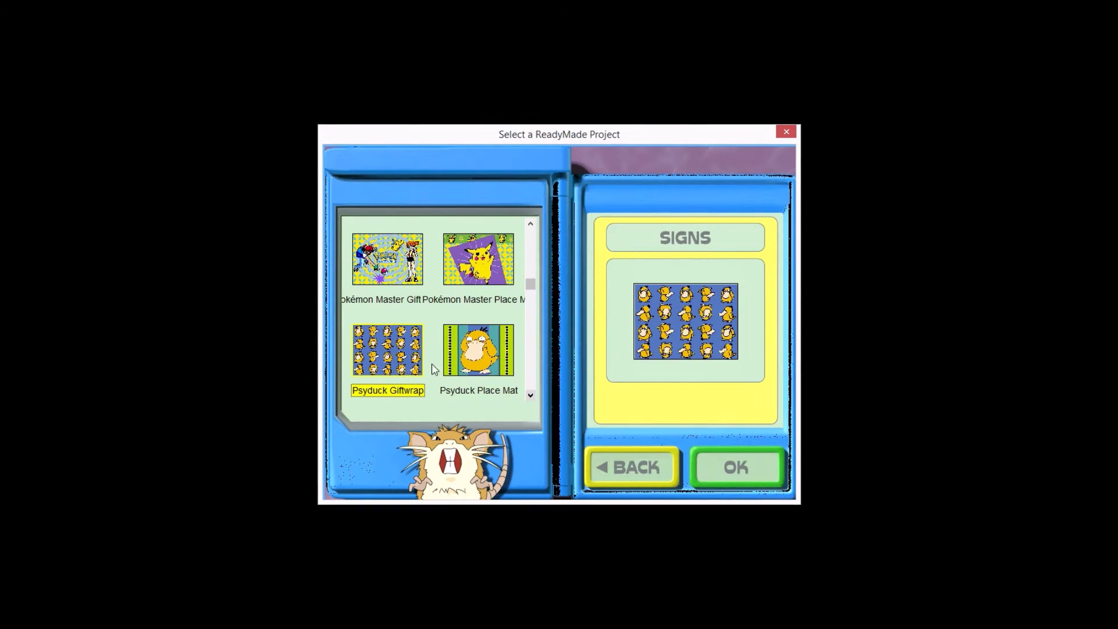
{"action": "left_click", "coordinate": [466, 371]}
{"action": "left_click", "coordinate": [389, 381]}
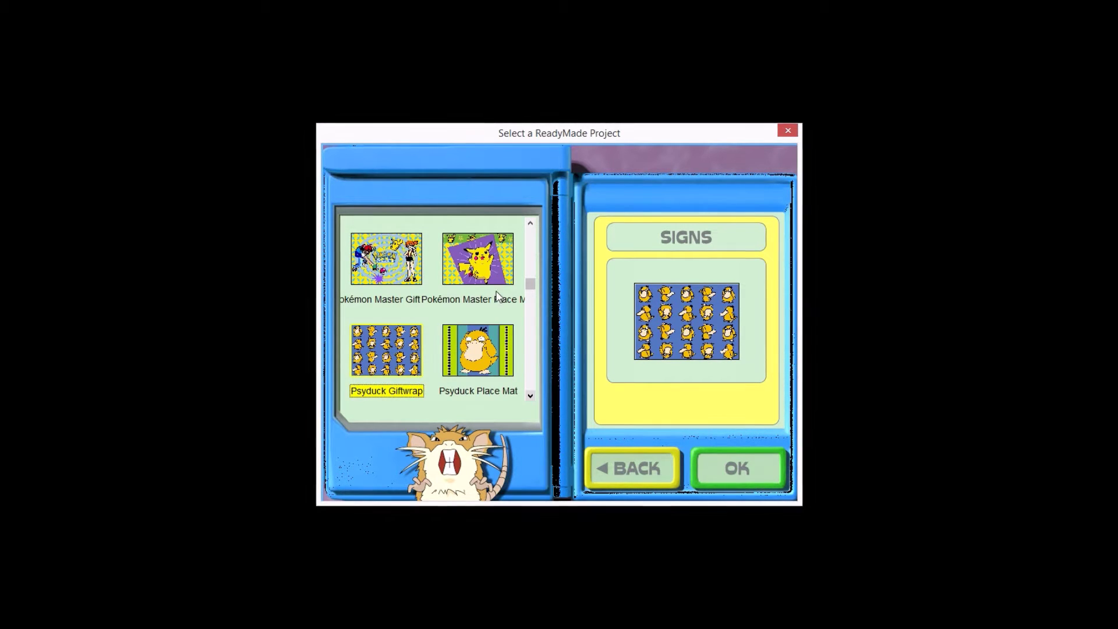
{"action": "left_click", "coordinate": [448, 370]}
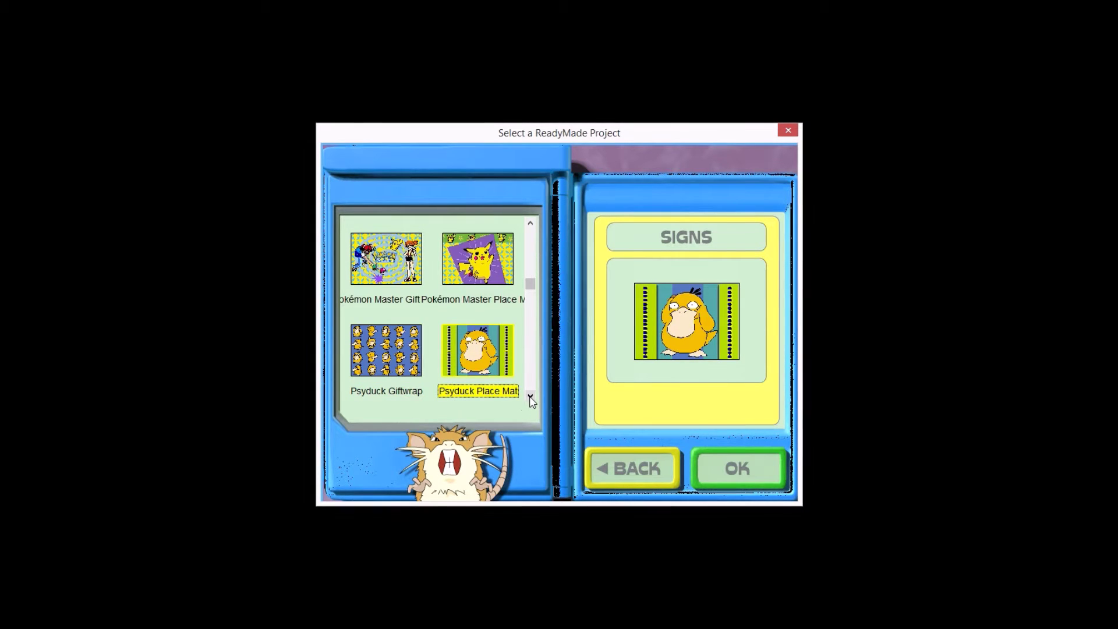
{"action": "left_click", "coordinate": [531, 396]}
Preview Raichu Sign, Sale Sign 02 and Size Charts 01–04, scrolling to the list's end.
{"action": "left_click", "coordinate": [394, 376]}
{"action": "left_click", "coordinate": [479, 373]}
{"action": "left_click", "coordinate": [396, 372]}
{"action": "left_click", "coordinate": [531, 396]}
{"action": "left_click", "coordinate": [531, 396]}
{"action": "left_click", "coordinate": [374, 275]}
{"action": "left_click", "coordinate": [464, 268]}
{"action": "left_click", "coordinate": [405, 364]}
{"action": "left_click", "coordinate": [460, 365]}
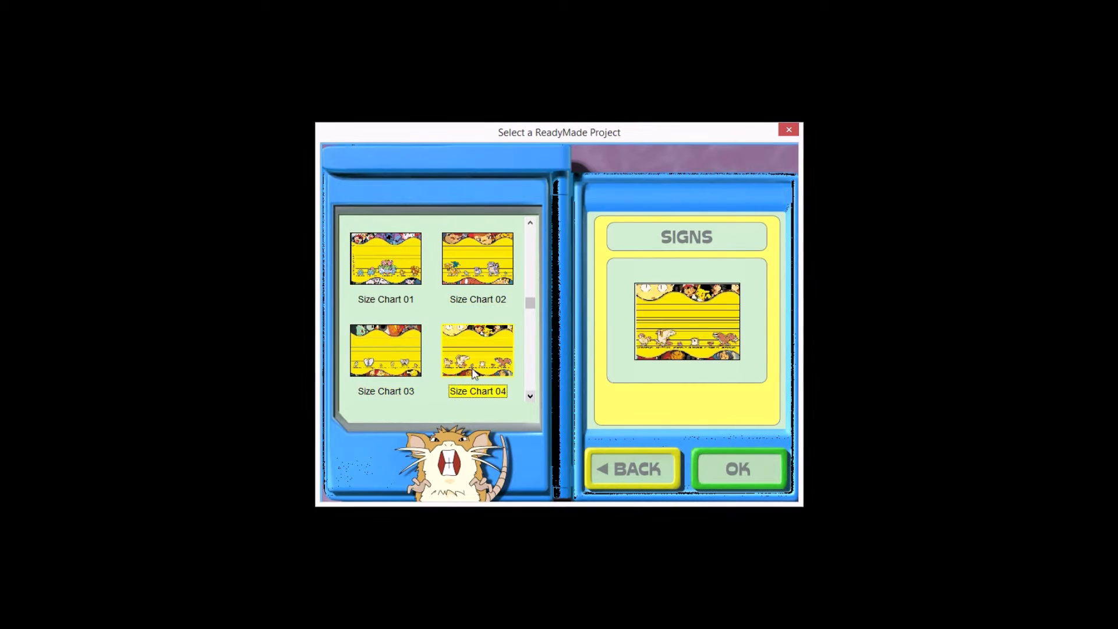
{"action": "left_click", "coordinate": [530, 397]}
{"action": "left_click", "coordinate": [530, 397]}
{"action": "left_click", "coordinate": [530, 397]}
{"action": "left_click", "coordinate": [530, 397]}
{"action": "left_click", "coordinate": [530, 397]}
{"action": "left_click", "coordinate": [530, 396]}
{"action": "left_click", "coordinate": [530, 396]}
Return to the main menu and open the ready-made Character Cards list.
{"action": "left_click", "coordinate": [636, 472]}
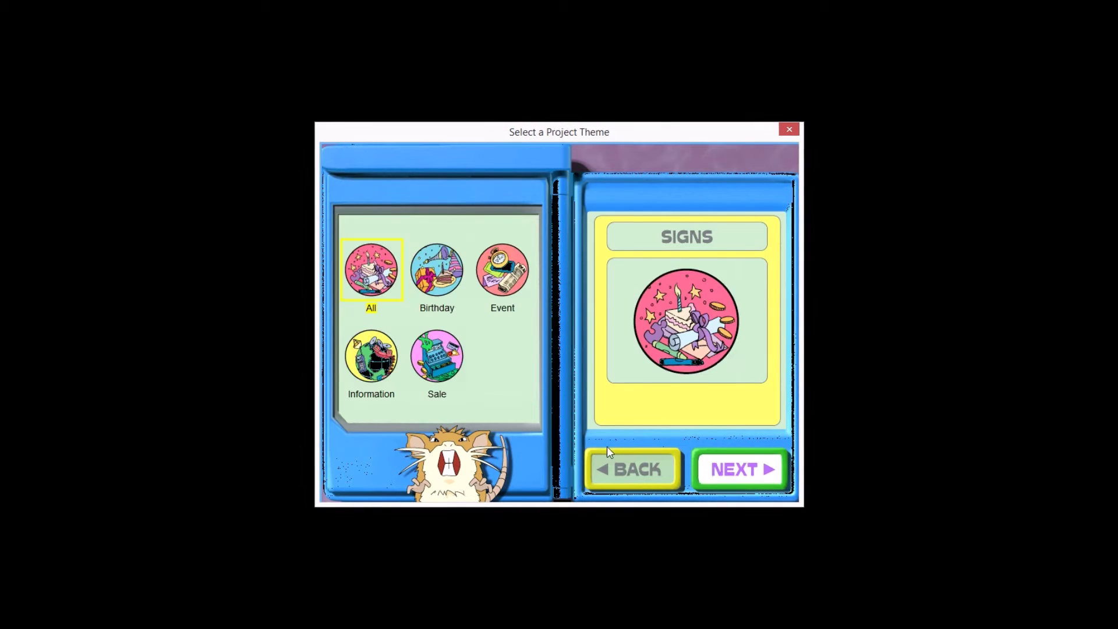
{"action": "left_click", "coordinate": [634, 468]}
{"action": "left_click", "coordinate": [633, 469]}
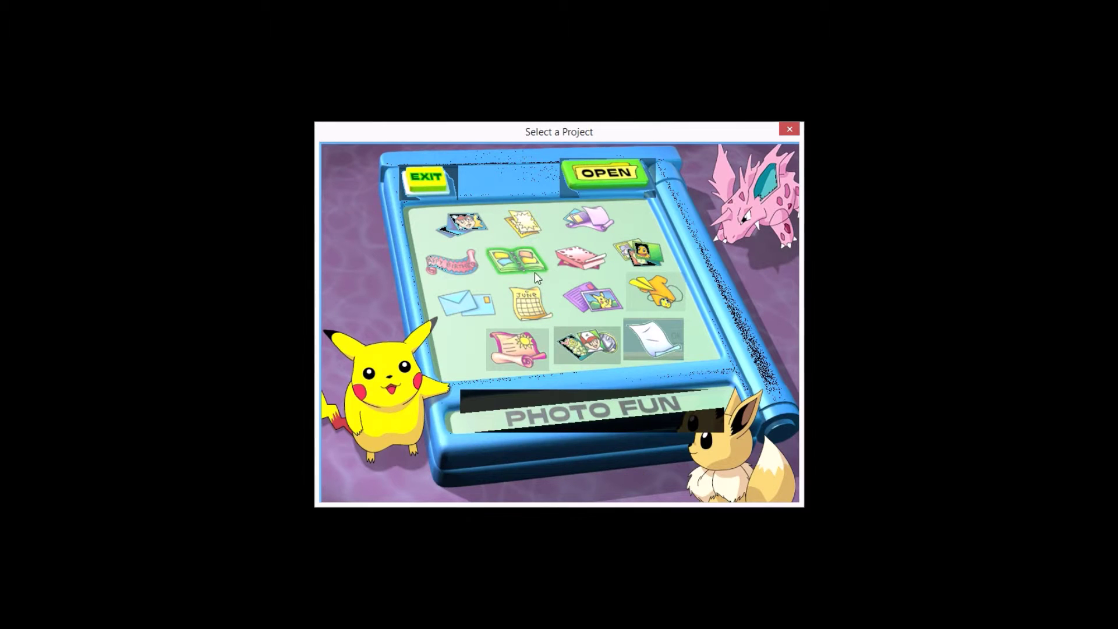
{"action": "left_click", "coordinate": [635, 261]}
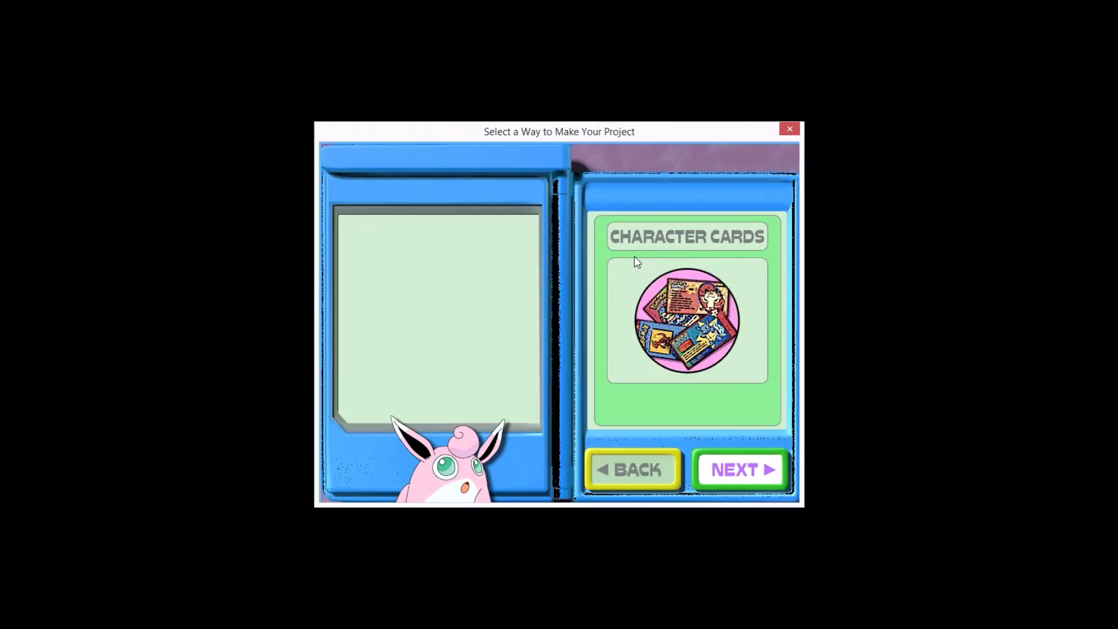
{"action": "left_click", "coordinate": [697, 462]}
{"action": "left_click", "coordinate": [369, 279]}
{"action": "left_click", "coordinate": [643, 473]}
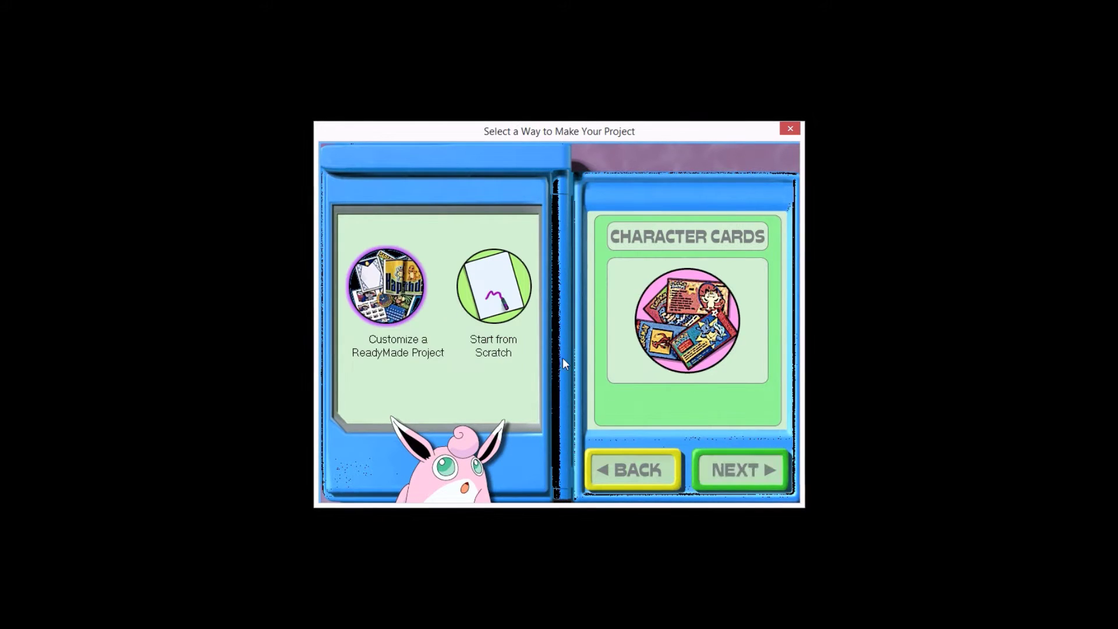
{"action": "left_click", "coordinate": [703, 463]}
{"action": "left_click", "coordinate": [737, 476]}
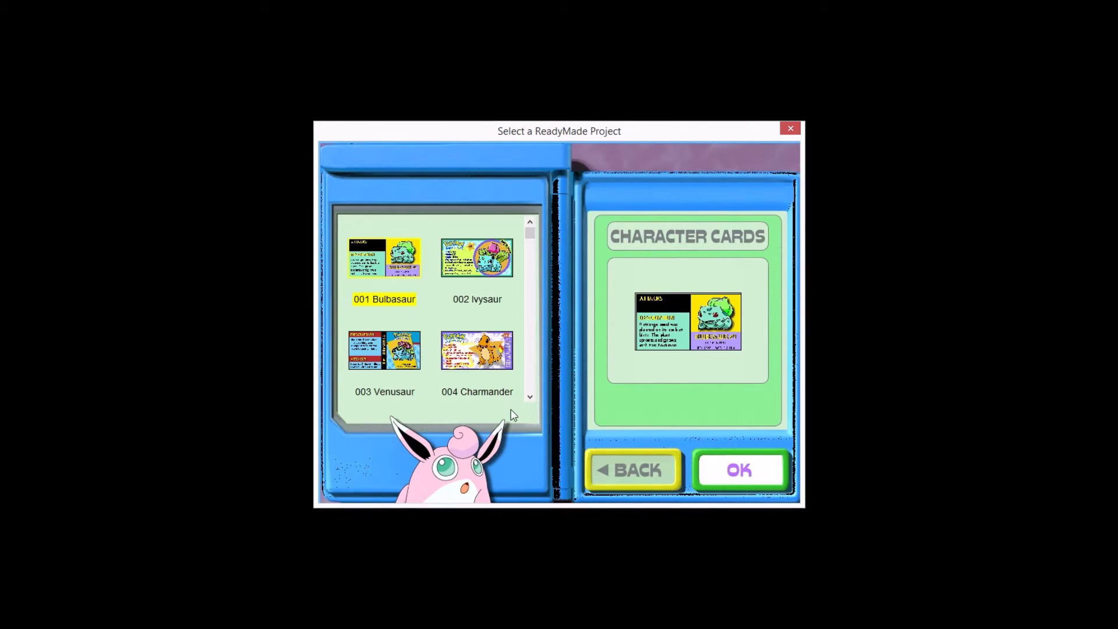
Preview character cards 002 Ivysaur through 008 Wartortle.
{"action": "scroll", "coordinate": [517, 266], "scroll_direction": "down", "scroll_amount": 2}
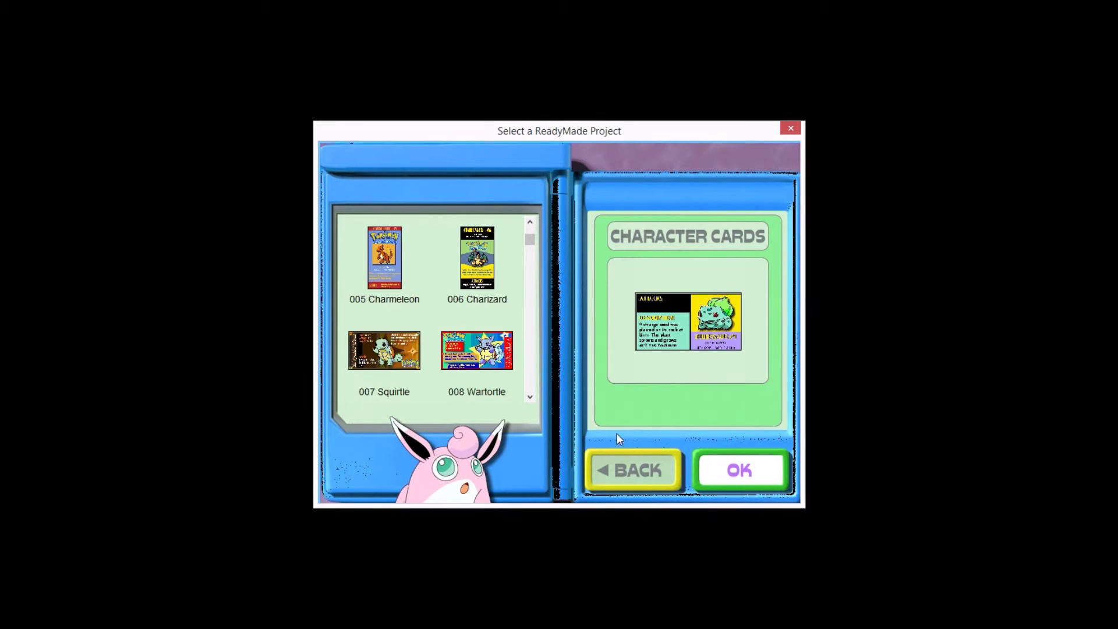
{"action": "left_click_drag", "start_coordinate": [527, 242], "coordinate": [525, 218]}
{"action": "left_click", "coordinate": [489, 265]}
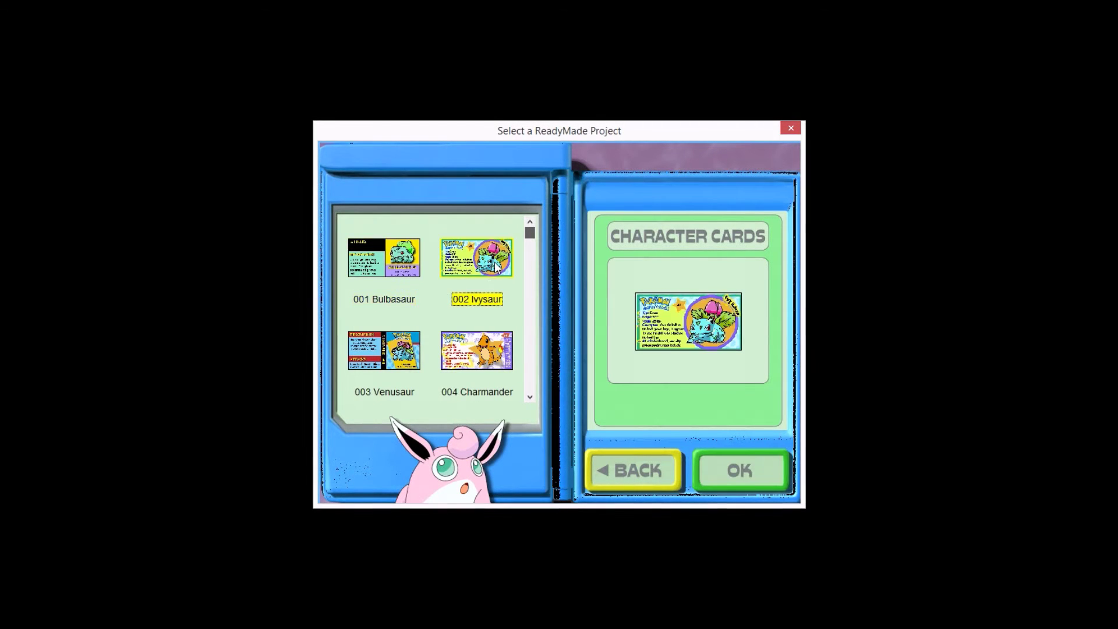
{"action": "left_click", "coordinate": [384, 352]}
{"action": "left_click", "coordinate": [483, 351]}
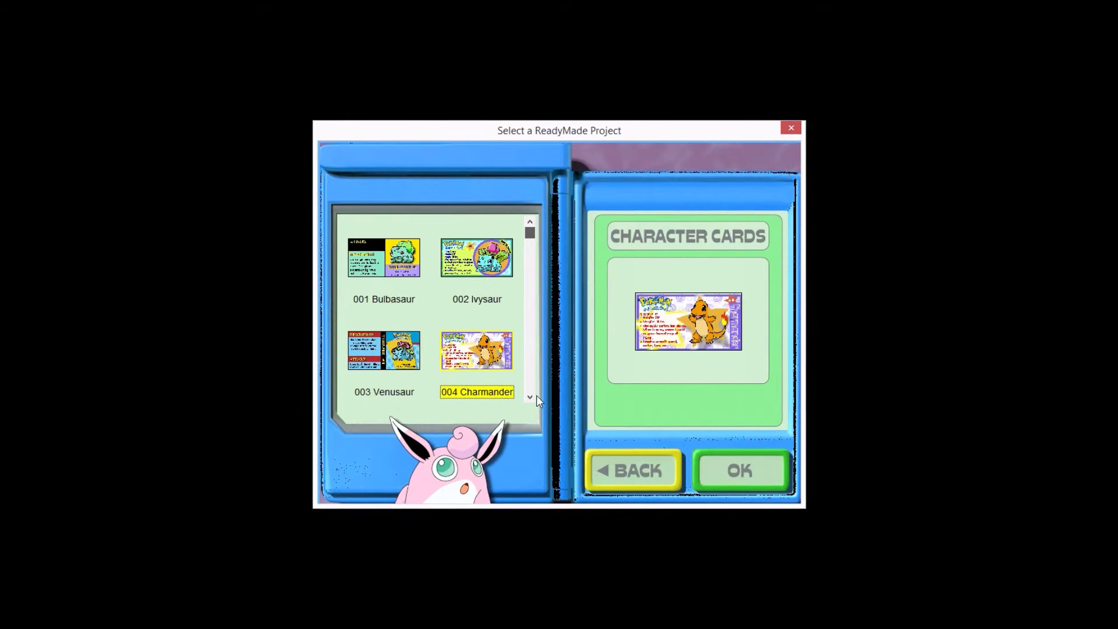
{"action": "left_click", "coordinate": [530, 398]}
{"action": "left_click", "coordinate": [401, 346]}
{"action": "left_click", "coordinate": [481, 360]}
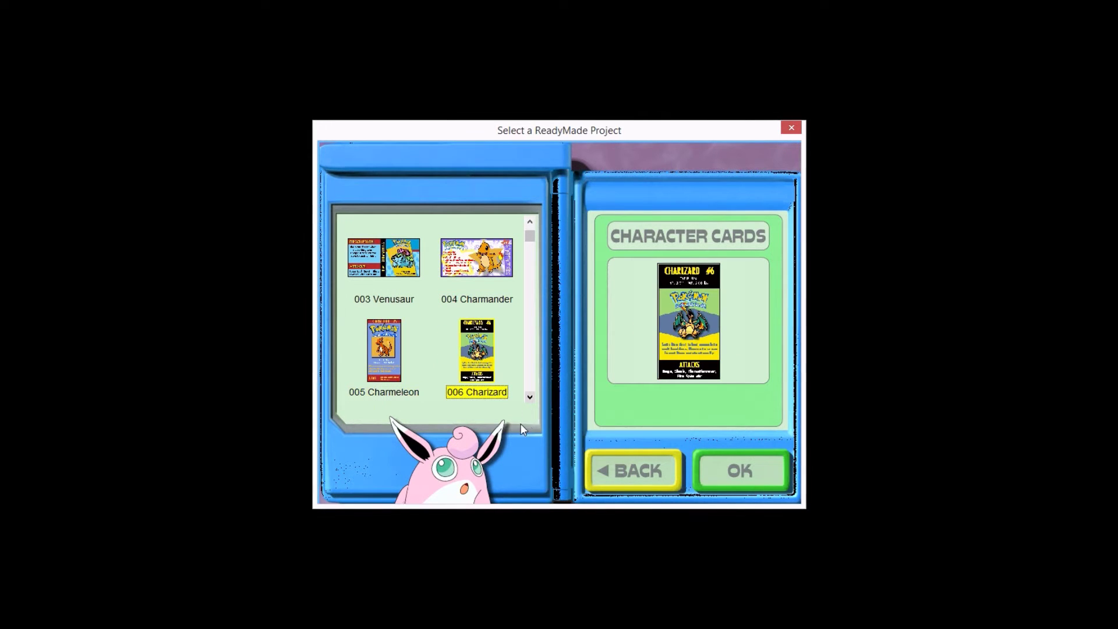
{"action": "left_click", "coordinate": [530, 397]}
{"action": "left_click", "coordinate": [379, 355]}
{"action": "left_click", "coordinate": [476, 358]}
{"action": "left_click", "coordinate": [530, 397]}
Preview character cards 009 Blastoise through 019 Rattata, including Butterfree and Pidgeot.
{"action": "left_click", "coordinate": [383, 352]}
{"action": "left_click", "coordinate": [476, 352]}
{"action": "left_click", "coordinate": [531, 398]}
{"action": "left_click", "coordinate": [386, 353]}
{"action": "left_click", "coordinate": [477, 353]}
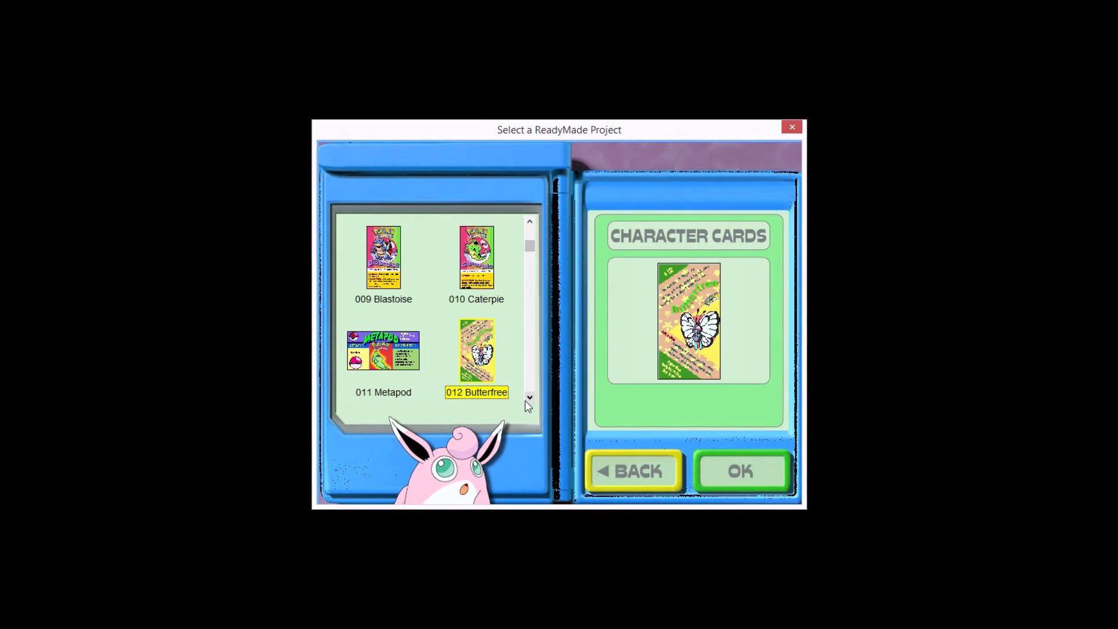
{"action": "left_click", "coordinate": [530, 397]}
{"action": "left_click", "coordinate": [477, 353]}
{"action": "left_click", "coordinate": [530, 398]}
{"action": "left_click", "coordinate": [384, 352]}
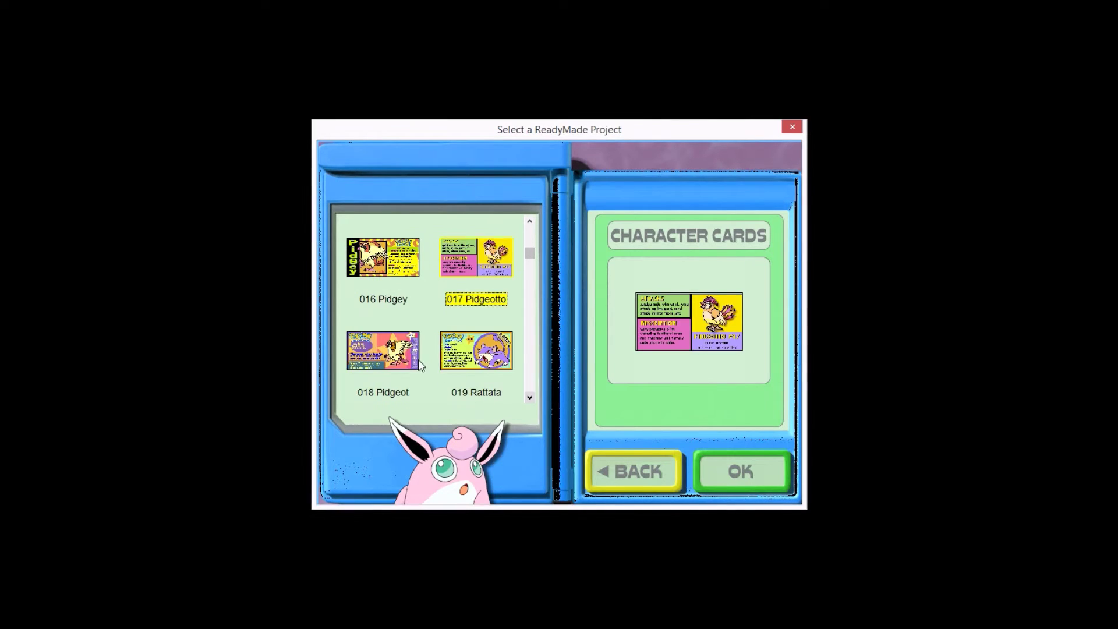
{"action": "left_click", "coordinate": [477, 352]}
{"action": "left_click", "coordinate": [530, 398]}
Preview the Raticate, Pikachu, Raichu, Sandshrew and Nidoran (male) cards, then back out twice.
{"action": "left_click", "coordinate": [383, 353]}
{"action": "left_click", "coordinate": [466, 358]}
{"action": "left_click", "coordinate": [530, 397]}
{"action": "left_click", "coordinate": [383, 352]}
{"action": "left_click", "coordinate": [477, 352]}
{"action": "left_click", "coordinate": [530, 397]}
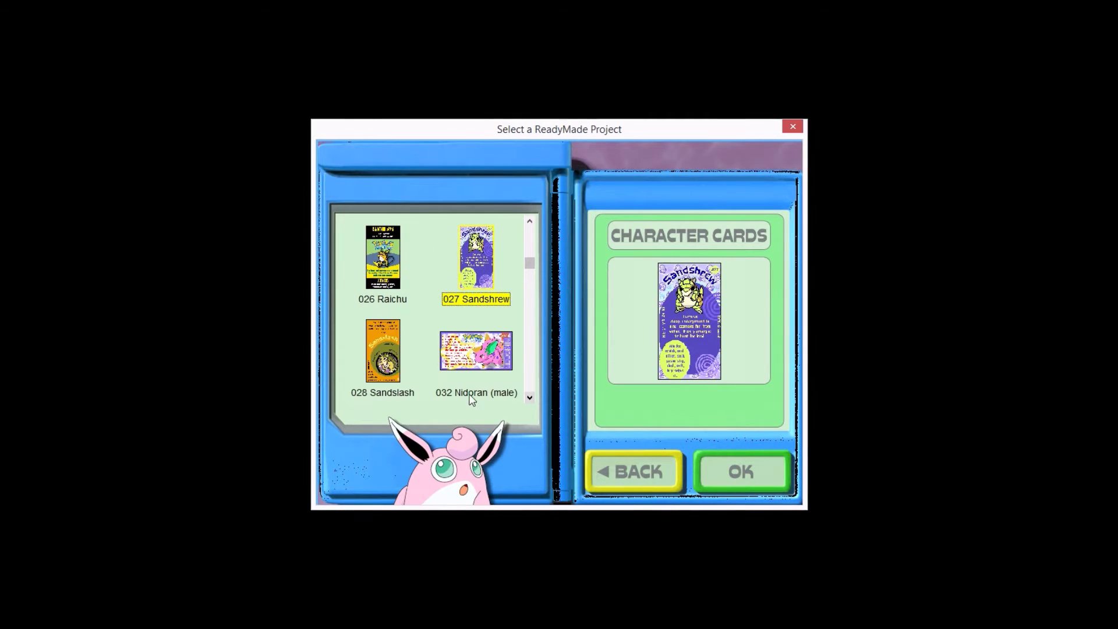
{"action": "left_click", "coordinate": [477, 352]}
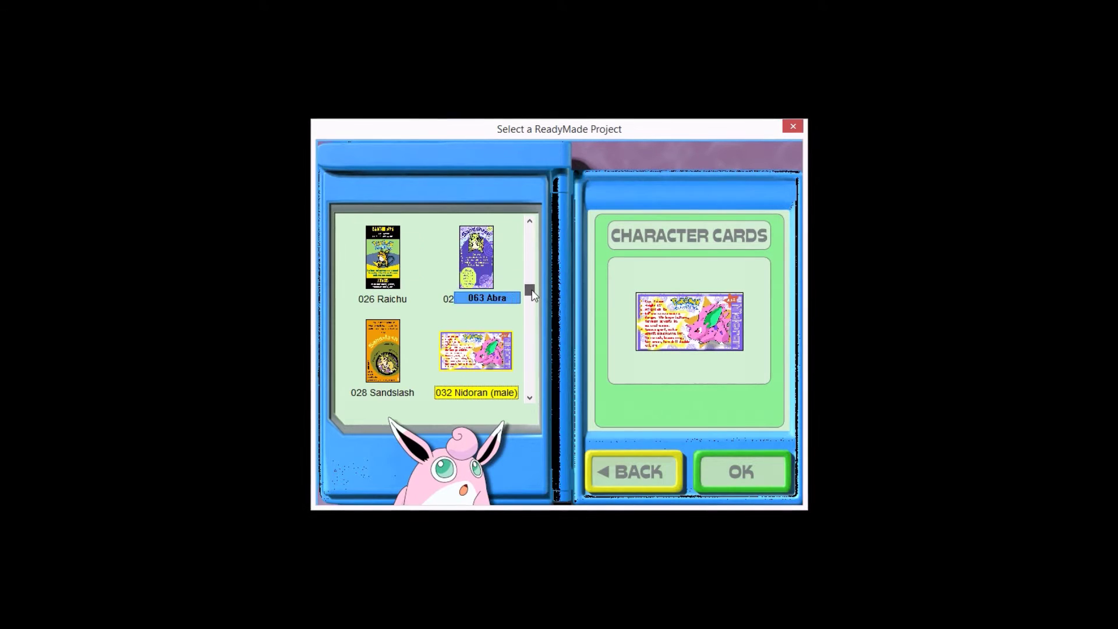
{"action": "left_click_drag", "start_coordinate": [529, 277], "coordinate": [533, 289]}
{"action": "left_click", "coordinate": [530, 398]}
{"action": "left_click", "coordinate": [529, 397]}
{"action": "left_click_drag", "start_coordinate": [529, 398], "coordinate": [529, 400]}
{"action": "left_click", "coordinate": [631, 463]}
{"action": "left_click", "coordinate": [620, 457]}
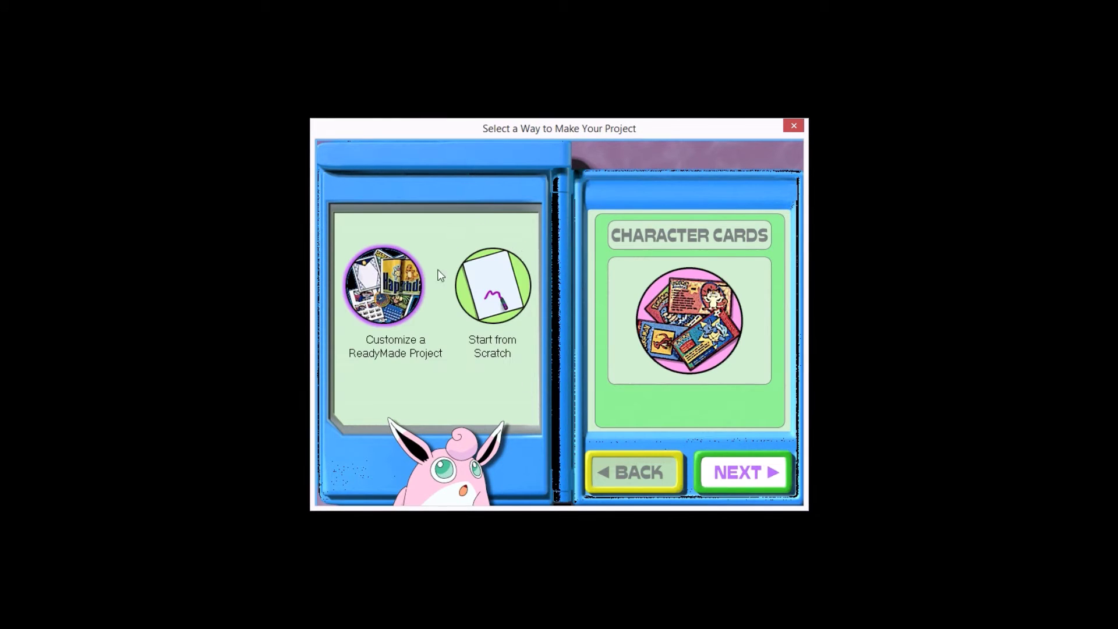
Start a Crafts project and scroll through its ready-made projects.
{"action": "left_click", "coordinate": [635, 473]}
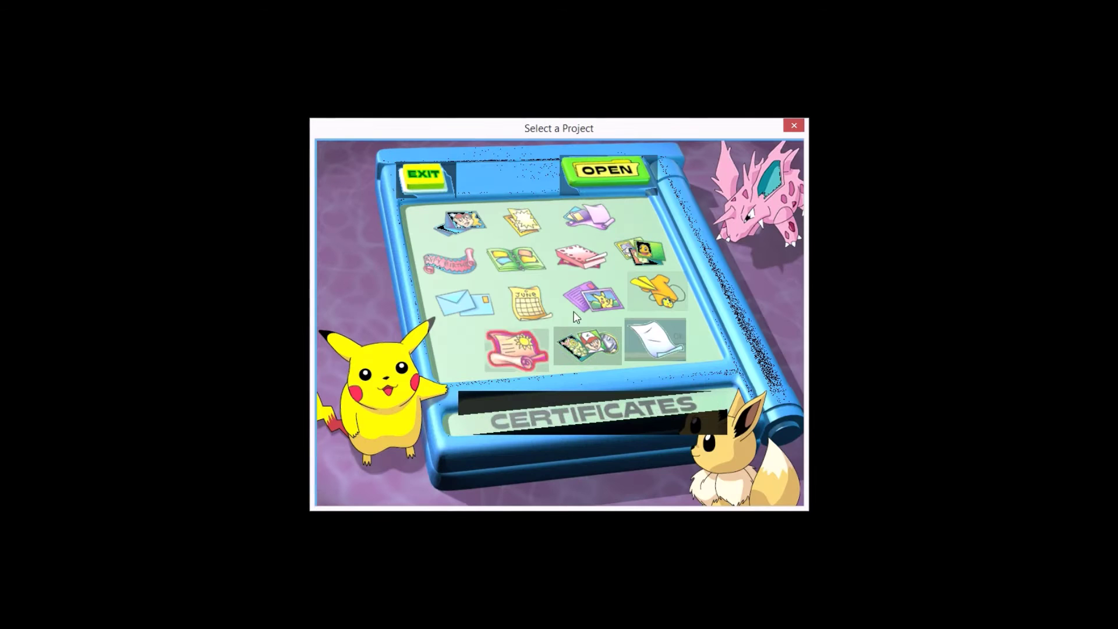
{"action": "left_click", "coordinate": [656, 291]}
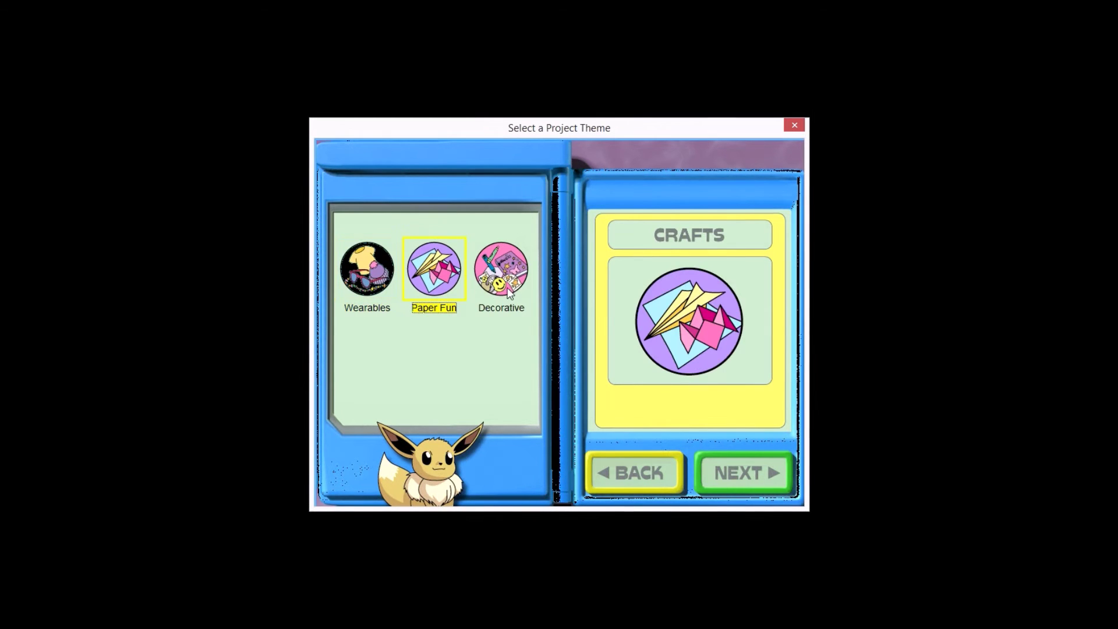
{"action": "left_click", "coordinate": [741, 473]}
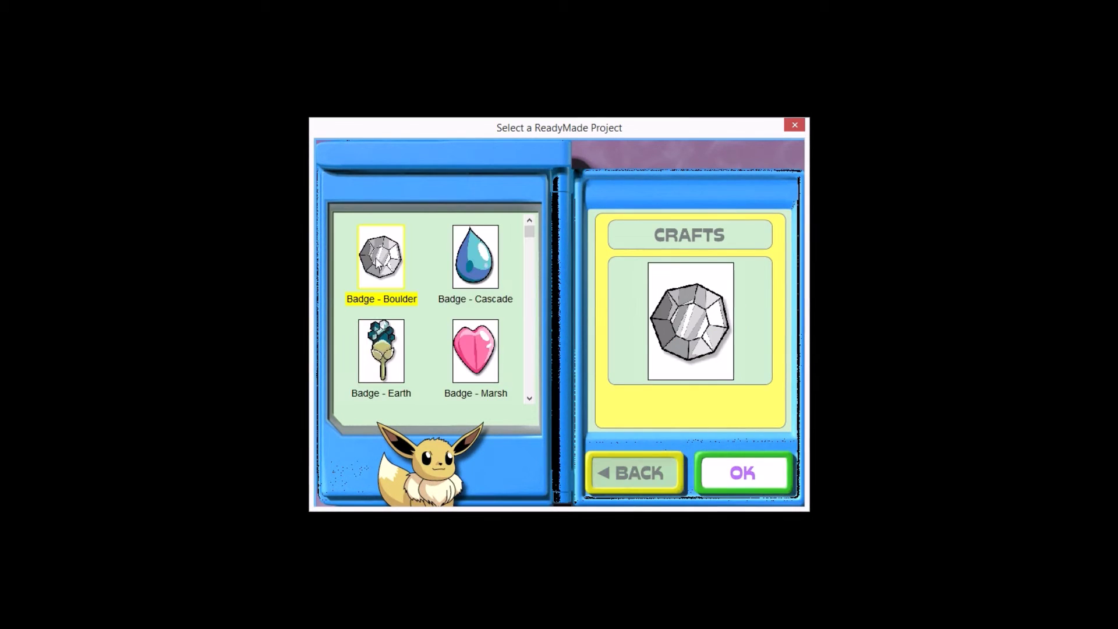
{"action": "left_click", "coordinate": [530, 399]}
{"action": "left_click", "coordinate": [530, 398]}
{"action": "left_click", "coordinate": [530, 399]}
{"action": "left_click", "coordinate": [530, 399]}
{"action": "left_click", "coordinate": [530, 399]}
{"action": "left_click", "coordinate": [529, 398]}
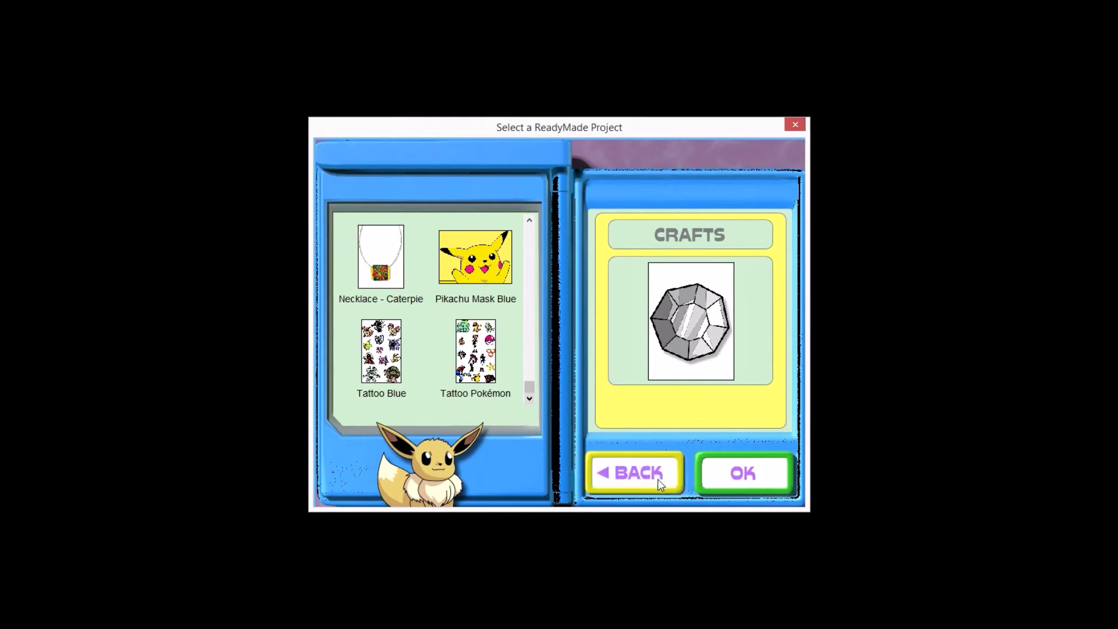
Switch to the Paper Fun ready-made projects and preview Fortune Teller 01 and 02.
{"action": "left_click", "coordinate": [656, 478]}
{"action": "left_click", "coordinate": [735, 473]}
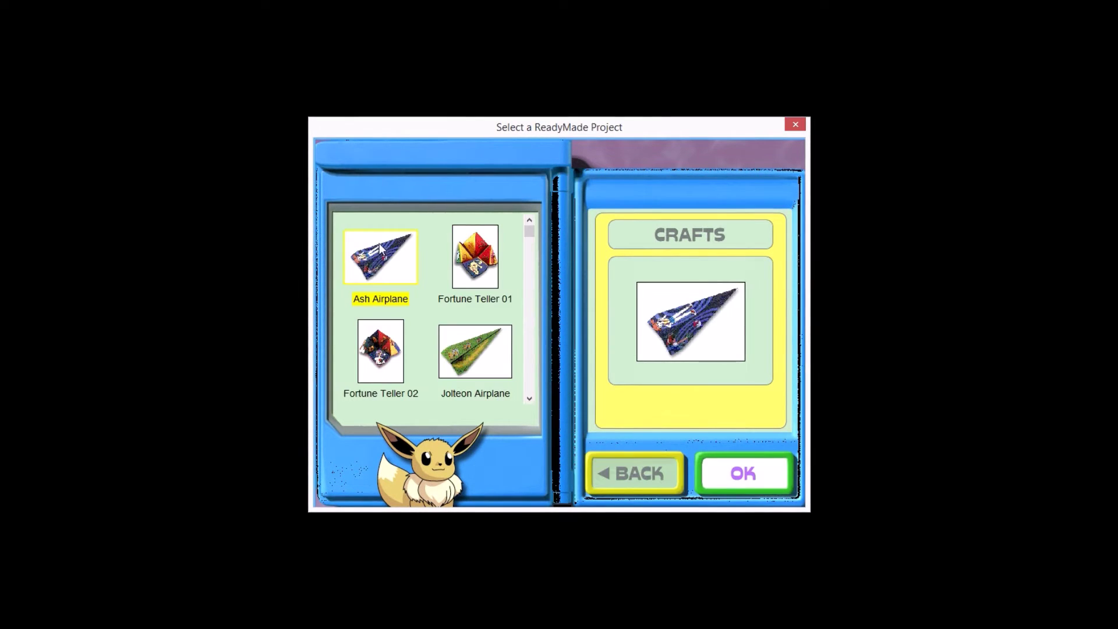
{"action": "left_click", "coordinate": [469, 252]}
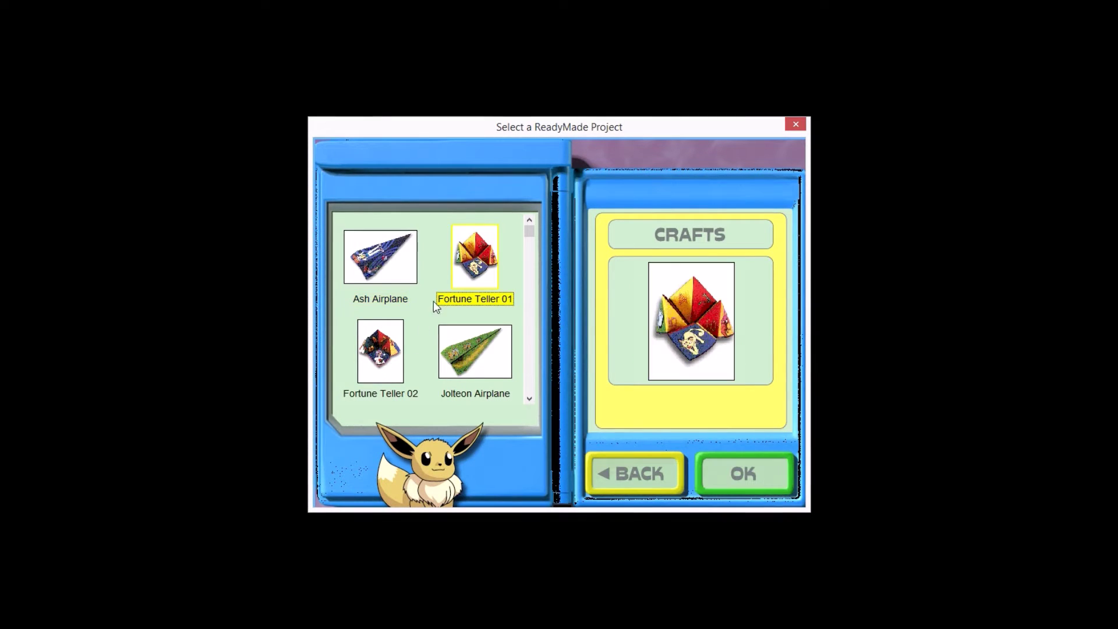
{"action": "left_click", "coordinate": [402, 347]}
{"action": "left_click", "coordinate": [530, 398]}
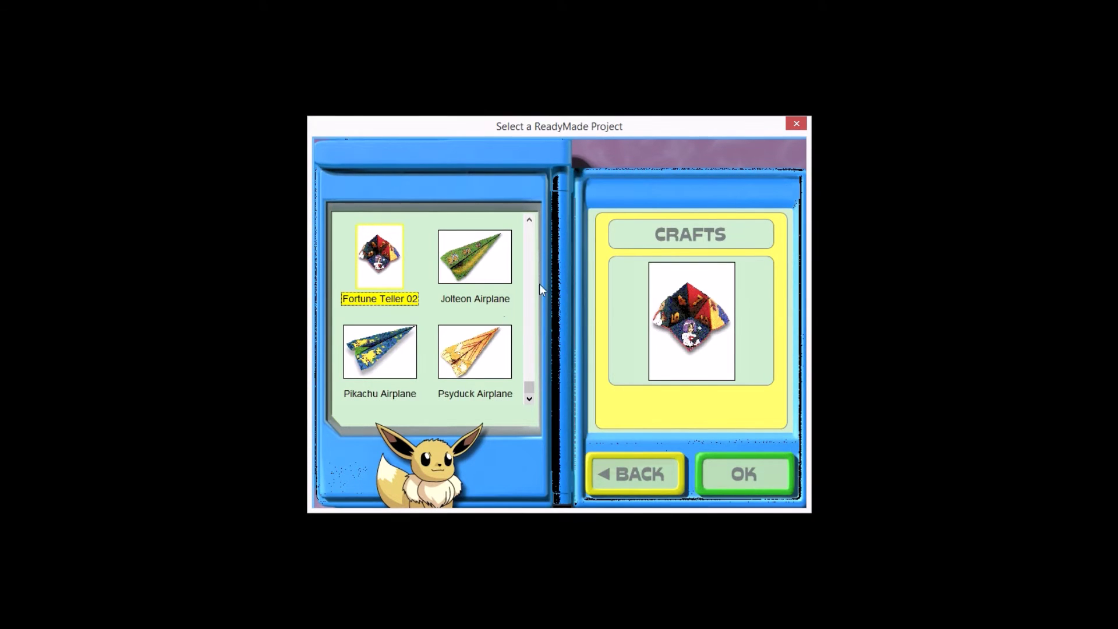
{"action": "left_click", "coordinate": [530, 220]}
Compare Fortune Teller 01 and 02 again, then back out to the Select a Project menu.
{"action": "left_click", "coordinate": [489, 252]}
{"action": "left_click", "coordinate": [398, 355]}
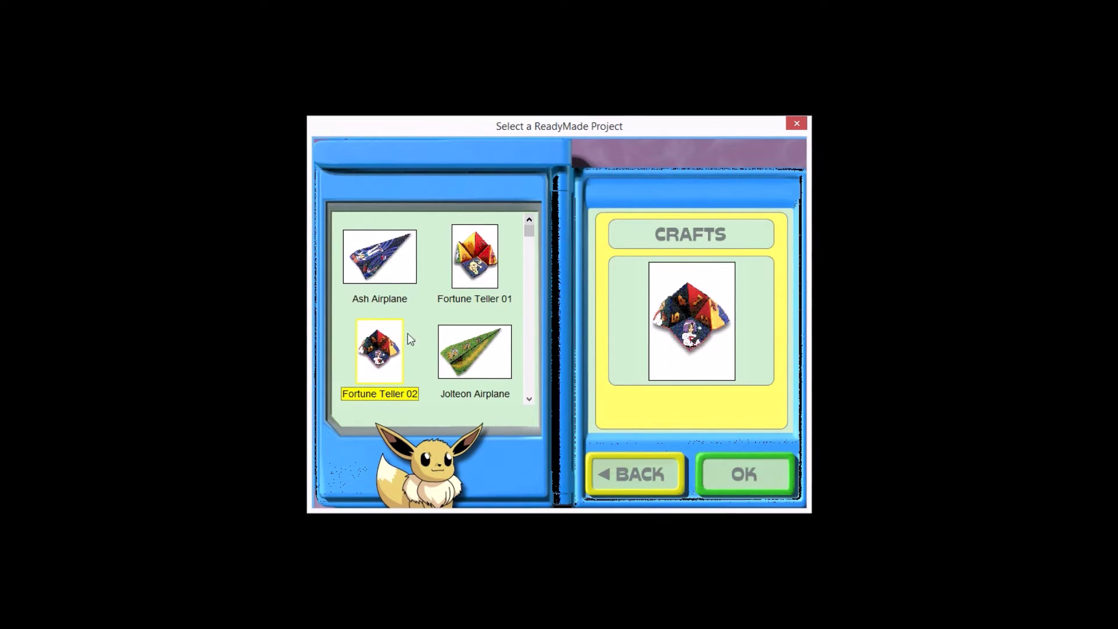
{"action": "left_click", "coordinate": [455, 277]}
{"action": "left_click", "coordinate": [386, 359]}
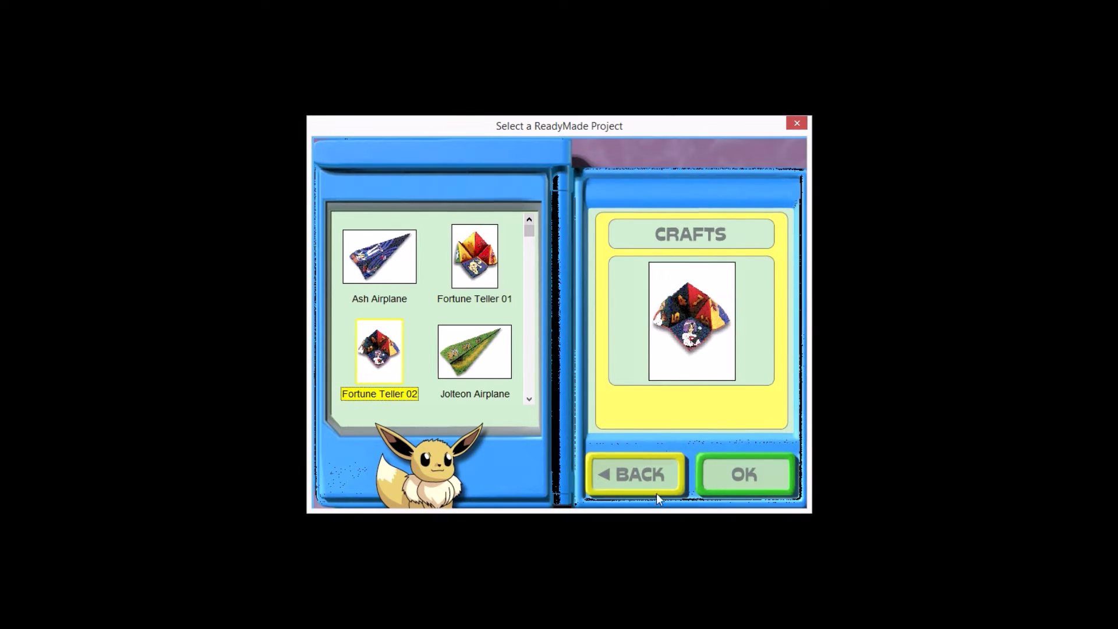
{"action": "left_click", "coordinate": [452, 282]}
{"action": "left_click", "coordinate": [377, 366]}
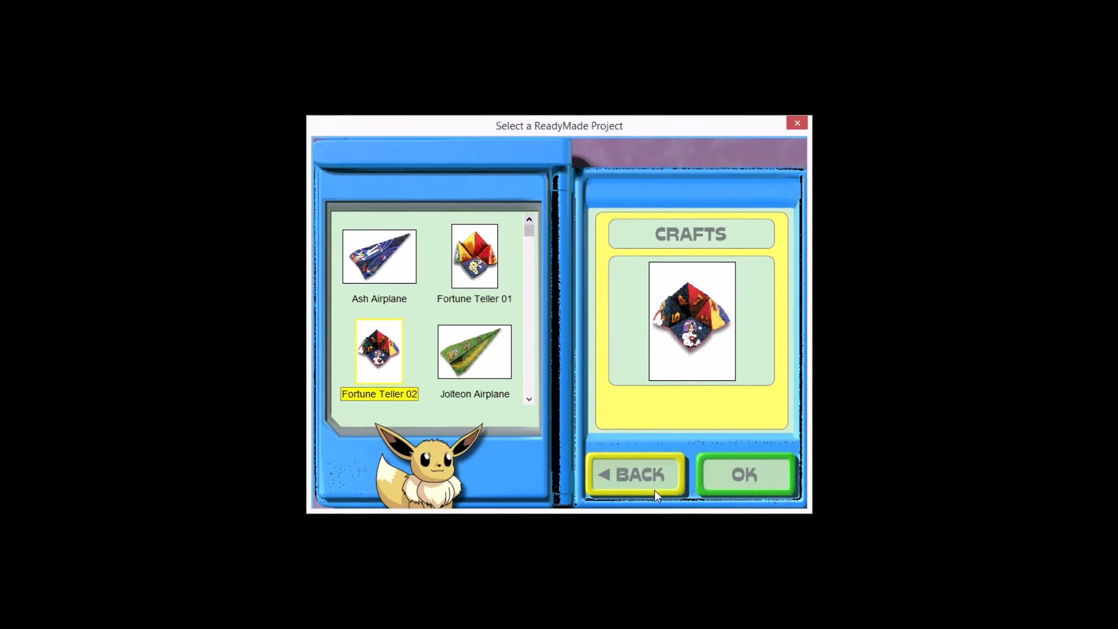
{"action": "left_click", "coordinate": [637, 475]}
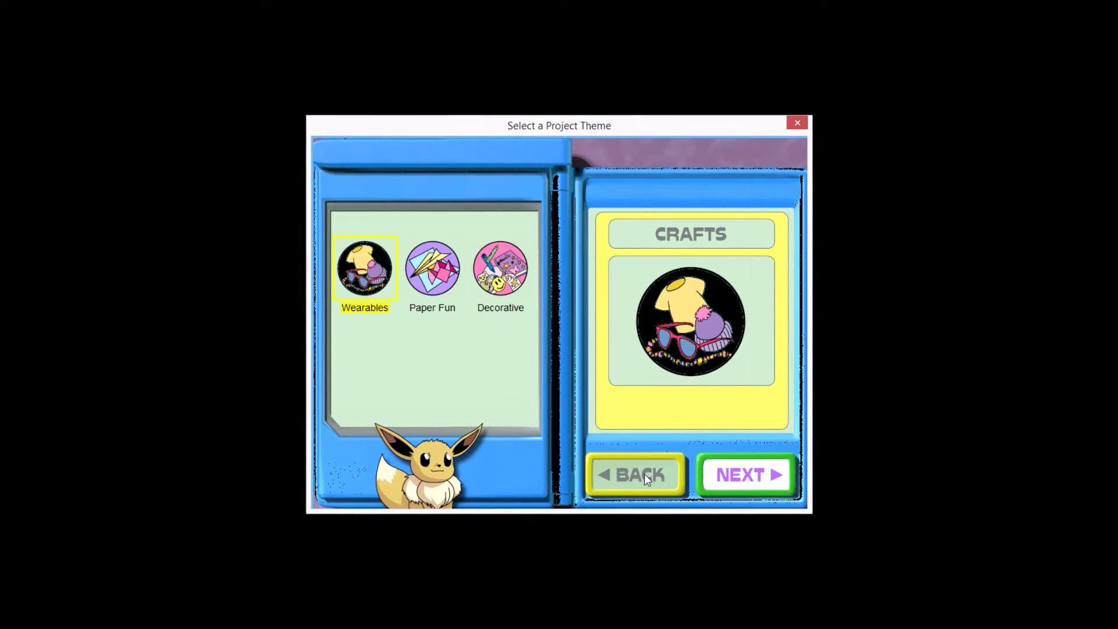
{"action": "left_click", "coordinate": [643, 474]}
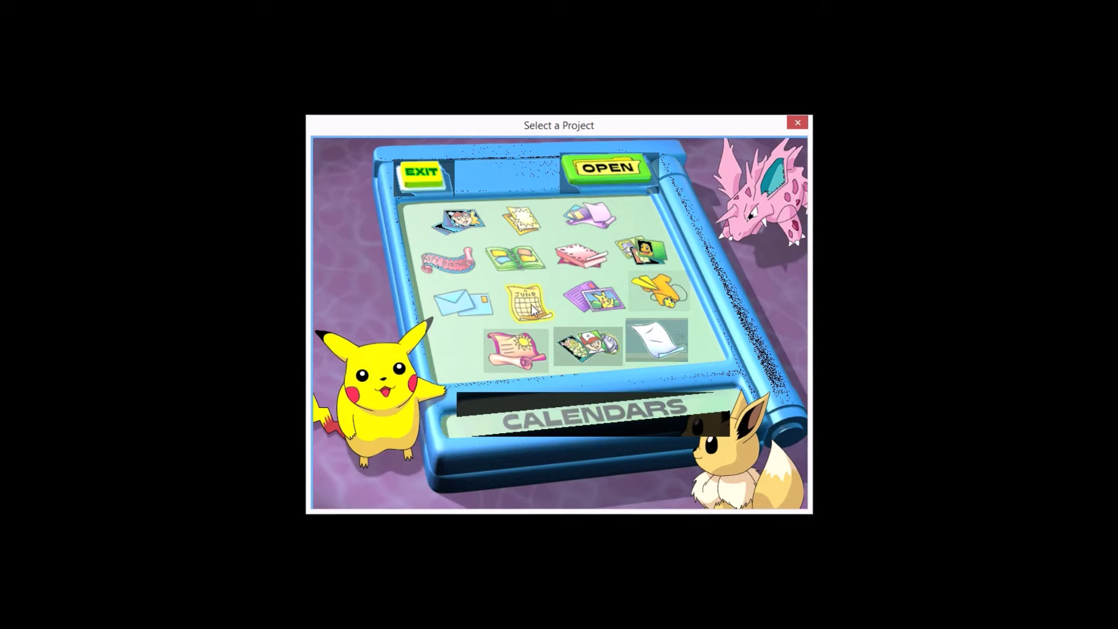
Create a blank Tall-page project, opening as Untitled Signs 1.
{"action": "left_click", "coordinate": [671, 348]}
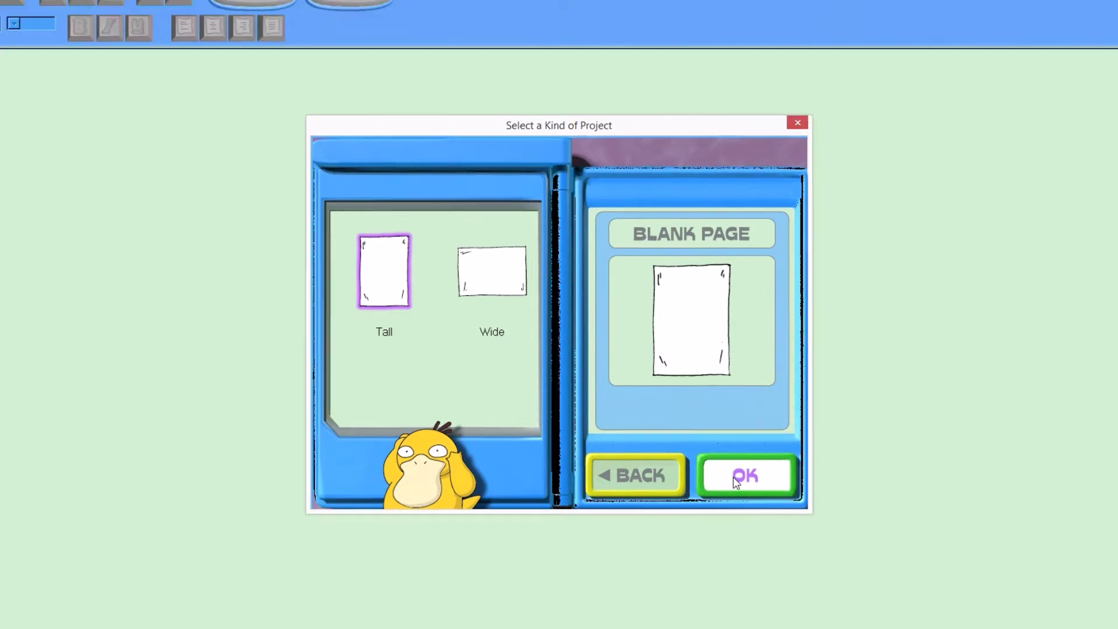
{"action": "left_click", "coordinate": [735, 475]}
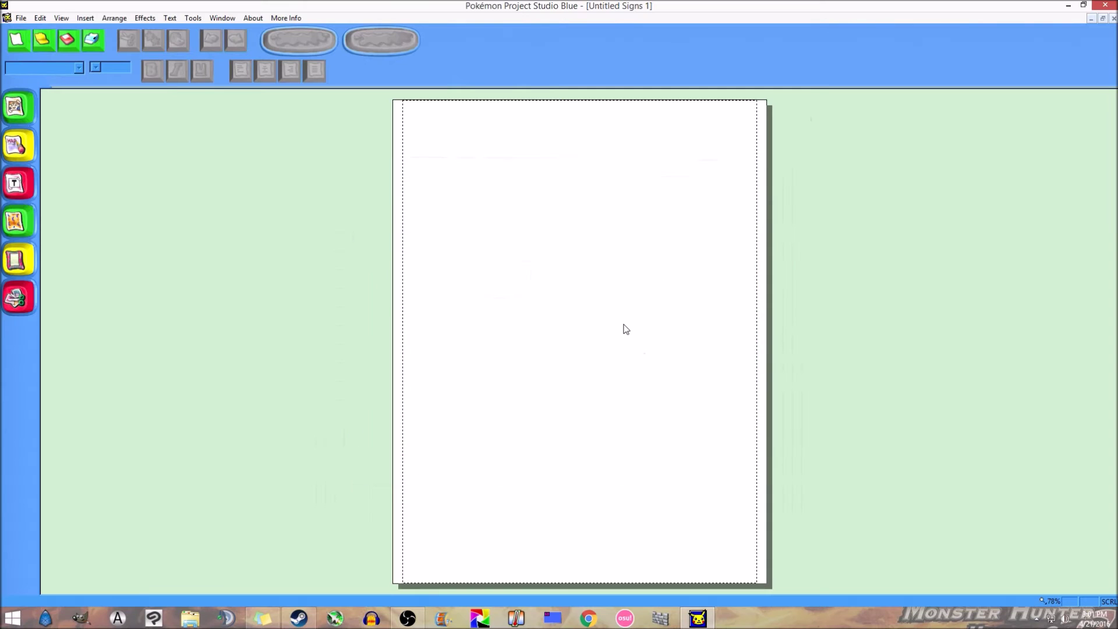
{"action": "left_click", "coordinate": [13, 115]}
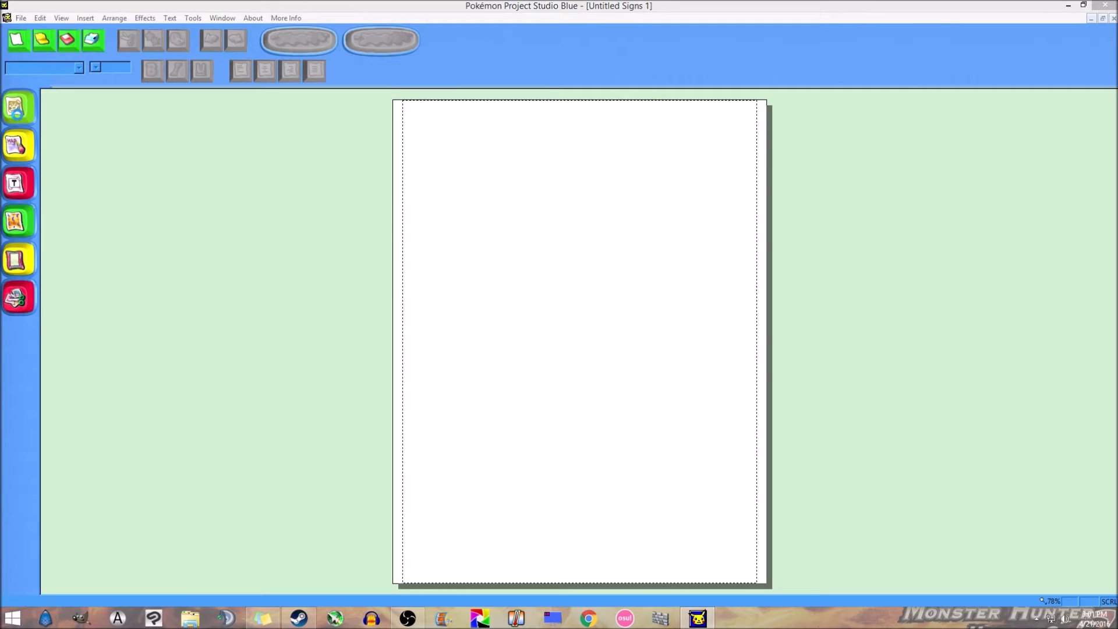
Preview the Bulbasaur 1, Bulbasaur 2, Ivysaur 1 and Ivysaur 2 graphics in the gallery.
{"action": "left_click_drag", "start_coordinate": [524, 176], "coordinate": [348, 188]}
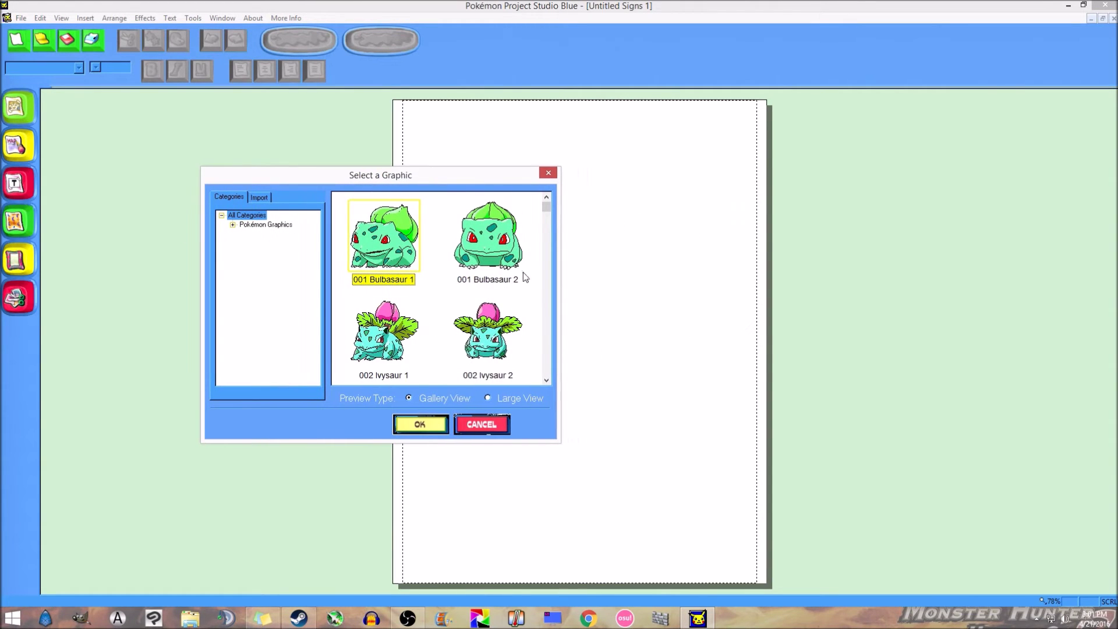
{"action": "left_click", "coordinate": [465, 281]}
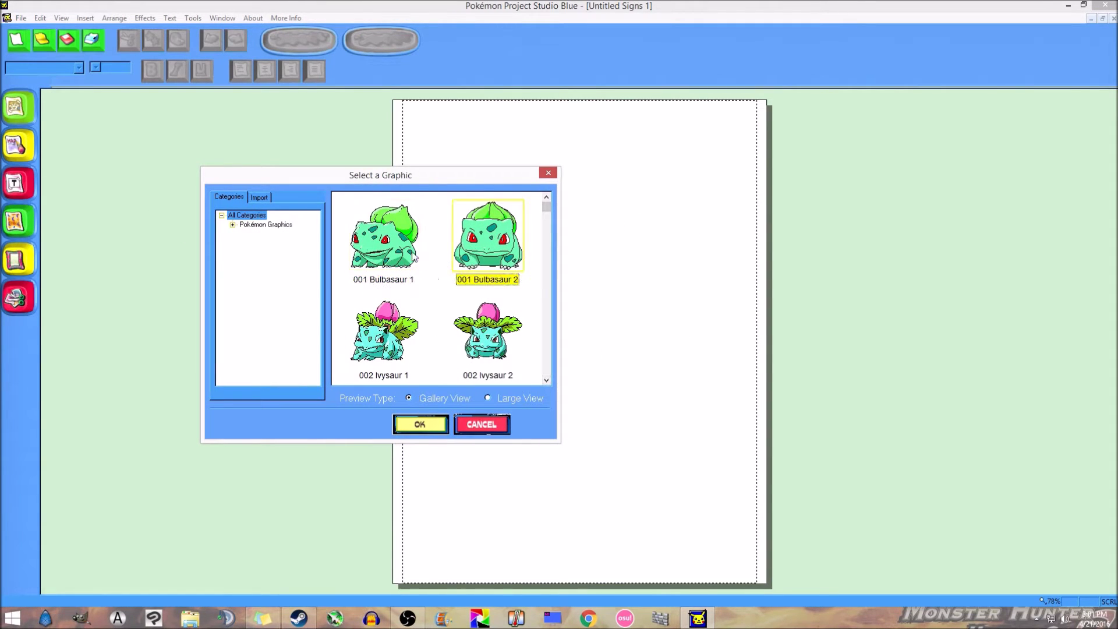
{"action": "left_click", "coordinate": [401, 320]}
{"action": "left_click", "coordinate": [488, 343]}
{"action": "left_click", "coordinate": [546, 380]}
{"action": "left_click", "coordinate": [546, 380]}
{"action": "left_click", "coordinate": [547, 380]}
{"action": "left_click", "coordinate": [547, 381]}
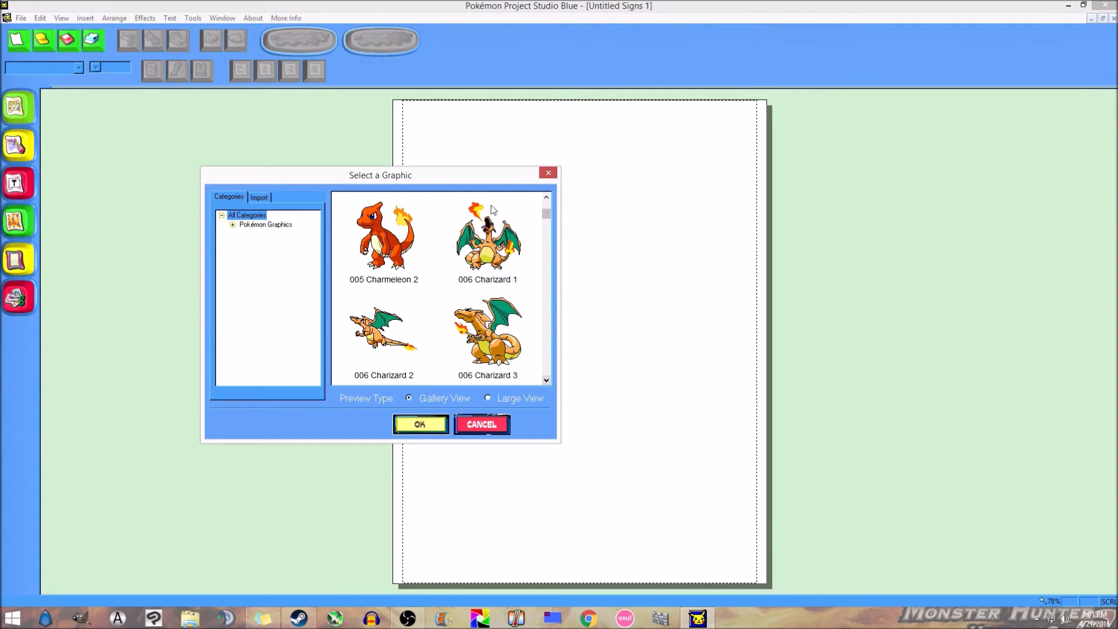
{"action": "scroll", "coordinate": [545, 205], "scroll_direction": "up", "scroll_amount": 5}
{"action": "left_click", "coordinate": [421, 263]}
{"action": "left_click", "coordinate": [460, 251]}
{"action": "left_click", "coordinate": [397, 350]}
{"action": "left_click", "coordinate": [490, 347]}
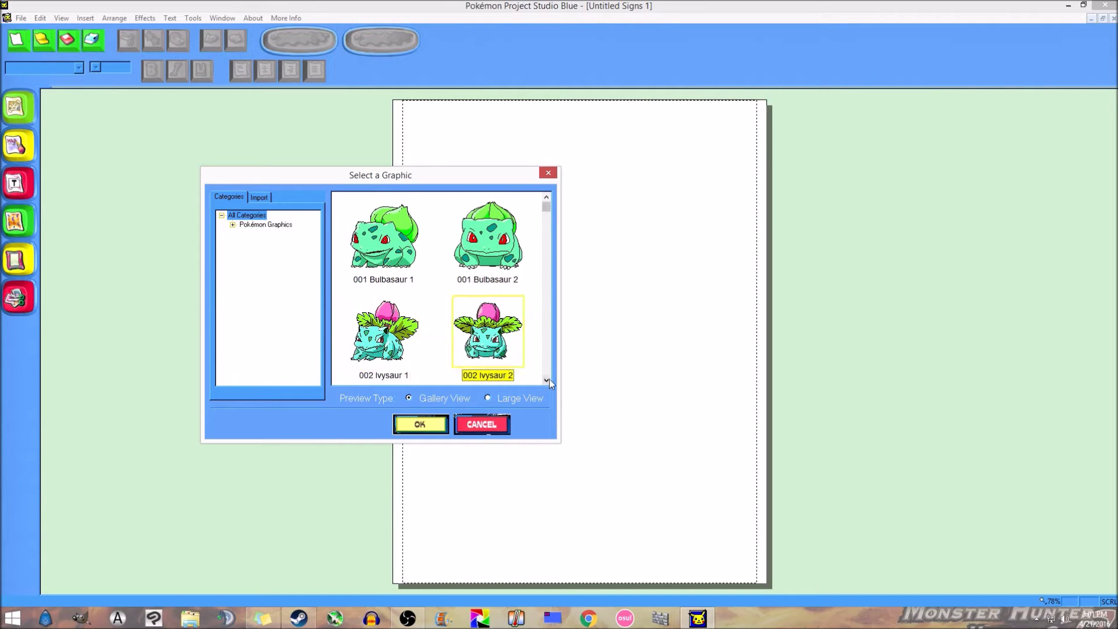
Scroll down the graphic gallery and select 093 Haunter 2.
{"action": "scroll", "coordinate": [551, 378], "scroll_direction": "down", "scroll_amount": 4}
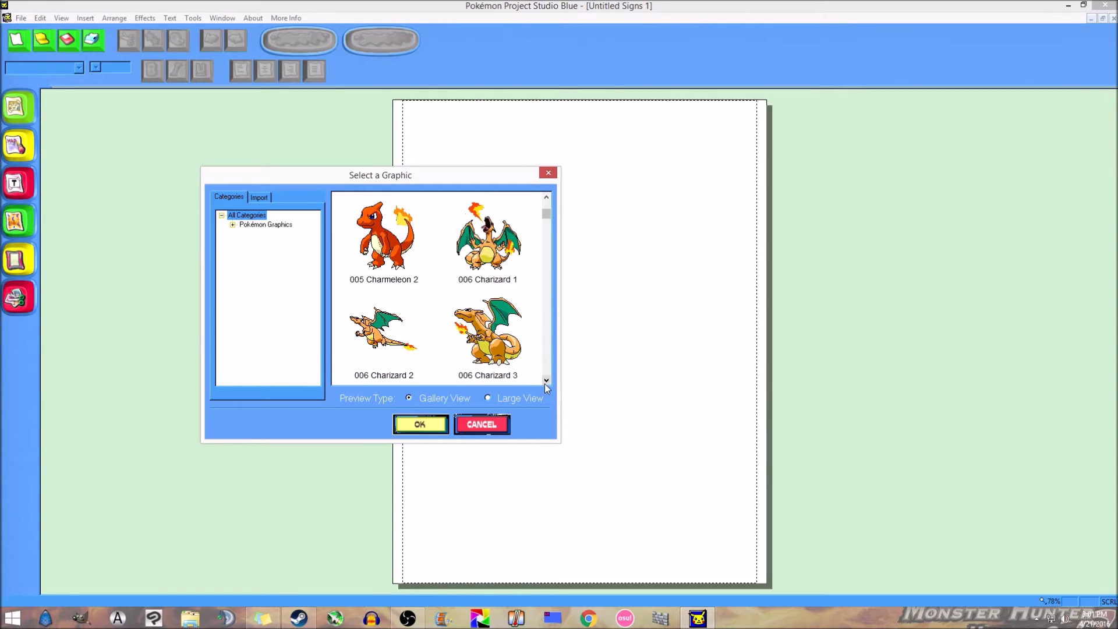
{"action": "scroll", "coordinate": [545, 382], "scroll_direction": "down", "scroll_amount": 4}
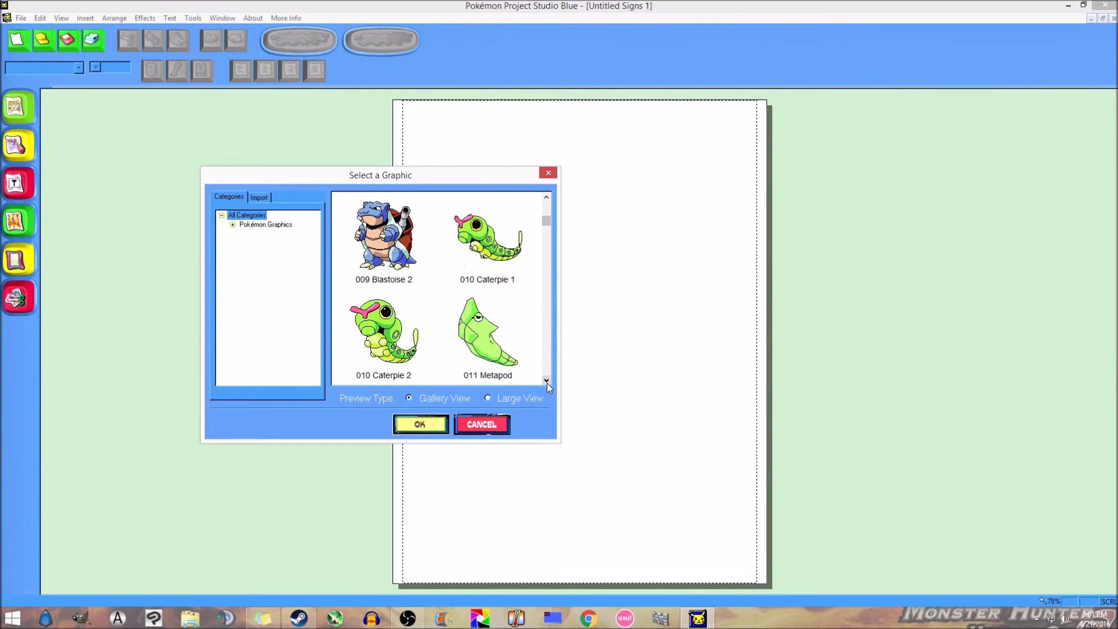
{"action": "left_click", "coordinate": [547, 381]}
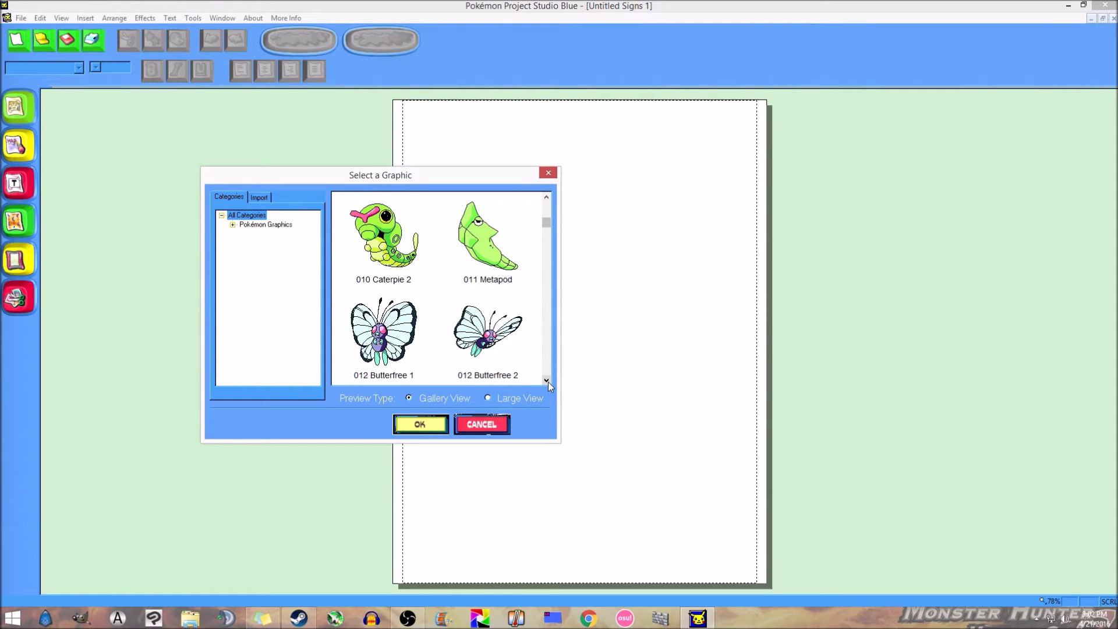
{"action": "left_click", "coordinate": [547, 381]}
{"action": "left_click", "coordinate": [547, 381]}
{"action": "left_click", "coordinate": [547, 381]}
{"action": "left_click", "coordinate": [547, 381]}
{"action": "left_click", "coordinate": [547, 381]}
{"action": "left_click", "coordinate": [547, 381]}
{"action": "left_click", "coordinate": [547, 381]}
{"action": "left_click", "coordinate": [547, 381]}
{"action": "left_click", "coordinate": [547, 381]}
{"action": "left_click", "coordinate": [547, 381]}
{"action": "left_click", "coordinate": [547, 381]}
{"action": "left_click", "coordinate": [547, 381]}
{"action": "left_click", "coordinate": [547, 380]}
{"action": "left_click", "coordinate": [547, 381]}
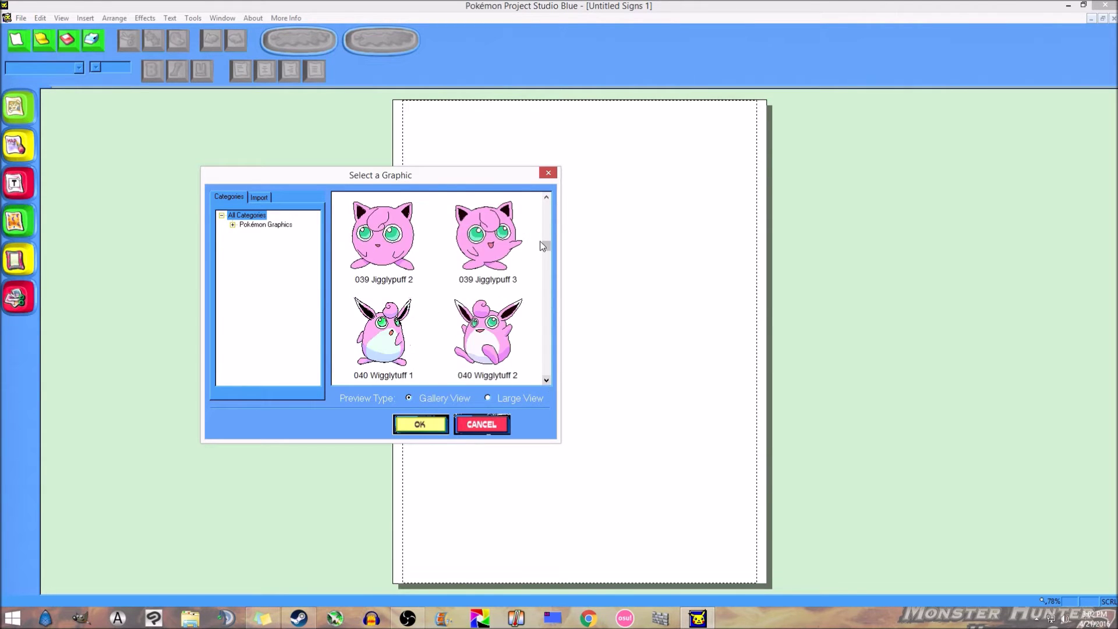
{"action": "left_click", "coordinate": [546, 197]}
{"action": "left_click", "coordinate": [547, 197]}
{"action": "left_click", "coordinate": [547, 197]}
{"action": "left_click", "coordinate": [547, 197]}
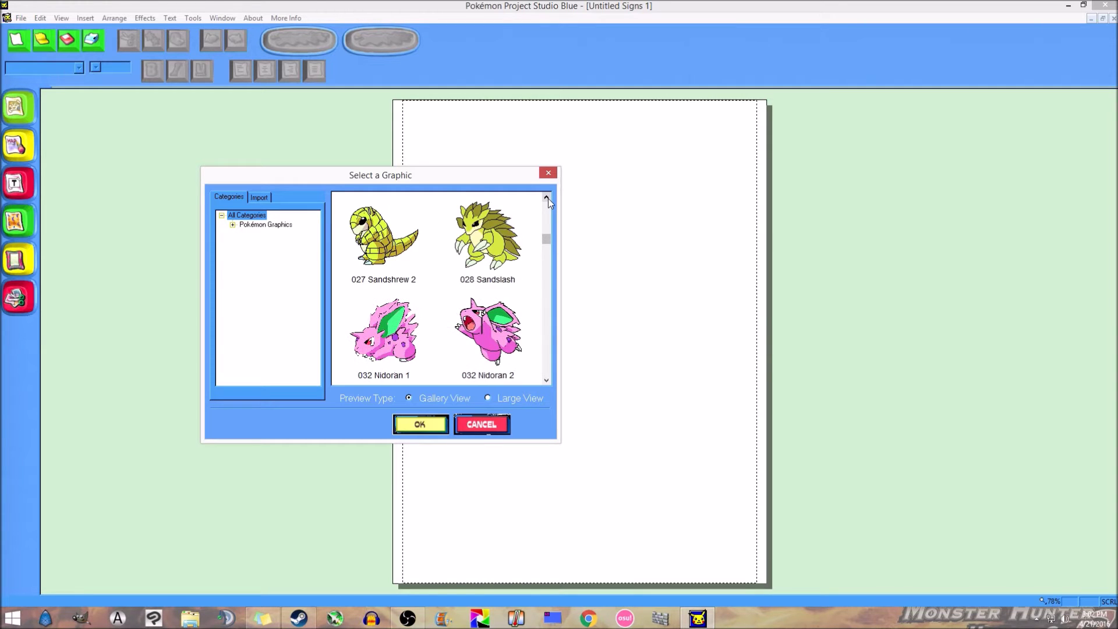
{"action": "left_click", "coordinate": [547, 381]}
{"action": "left_click", "coordinate": [547, 381]}
{"action": "left_click", "coordinate": [546, 381]}
{"action": "left_click", "coordinate": [546, 381]}
{"action": "left_click", "coordinate": [546, 381]}
{"action": "left_click", "coordinate": [546, 381]}
{"action": "left_click", "coordinate": [546, 381]}
{"action": "left_click", "coordinate": [547, 381]}
{"action": "left_click", "coordinate": [546, 381]}
{"action": "left_click", "coordinate": [546, 381]}
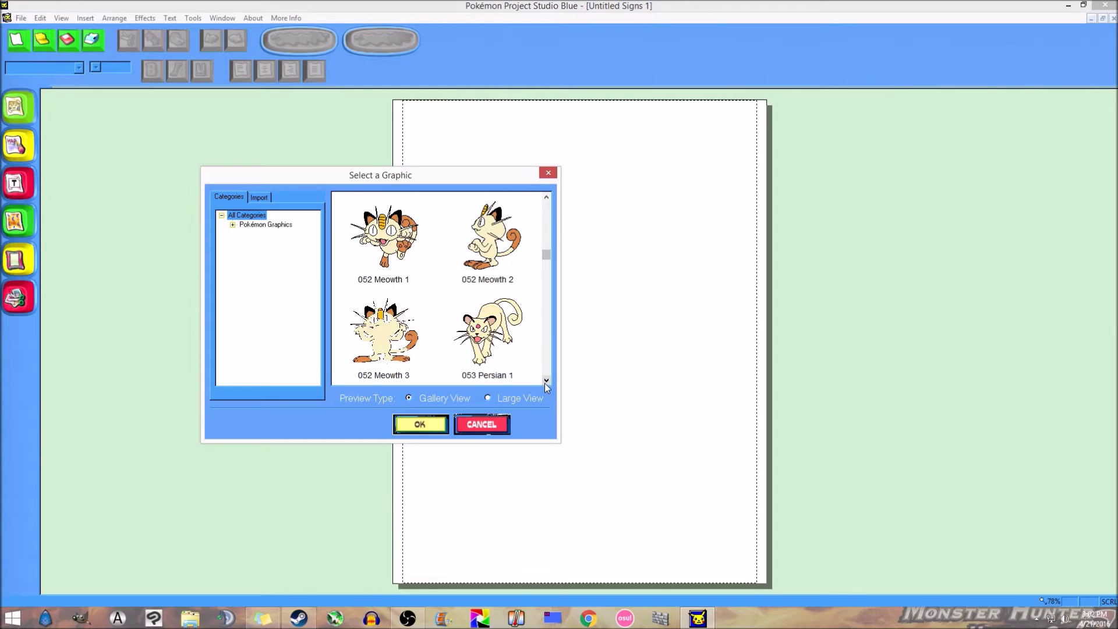
{"action": "left_click", "coordinate": [545, 381]}
{"action": "left_click", "coordinate": [546, 381]}
{"action": "left_click_drag", "start_coordinate": [546, 382], "coordinate": [545, 382]}
{"action": "left_click", "coordinate": [547, 196]}
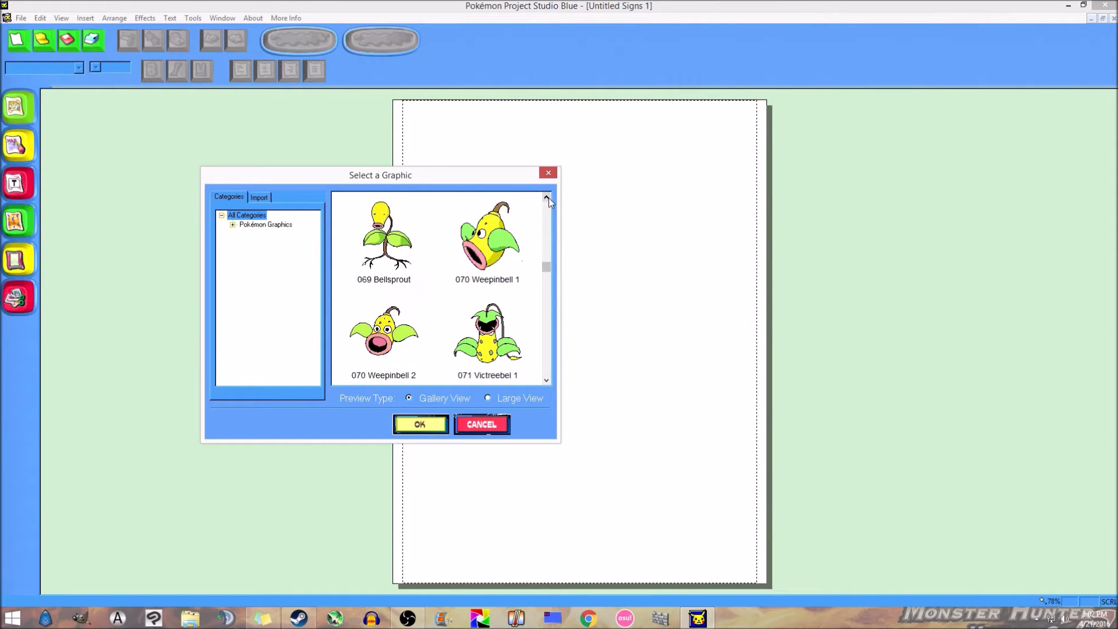
{"action": "left_click", "coordinate": [548, 197]}
{"action": "left_click", "coordinate": [547, 381]}
{"action": "left_click", "coordinate": [547, 381]}
{"action": "left_click", "coordinate": [547, 381]}
{"action": "left_click_drag", "start_coordinate": [547, 379], "coordinate": [547, 380]}
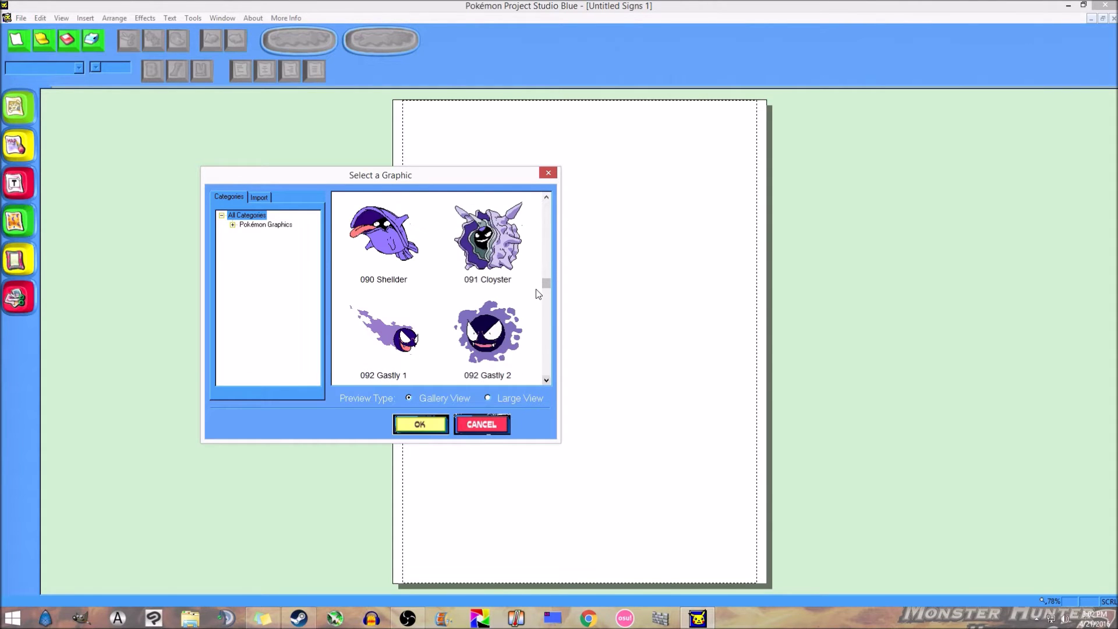
{"action": "left_click", "coordinate": [547, 381]}
{"action": "left_click", "coordinate": [548, 383]}
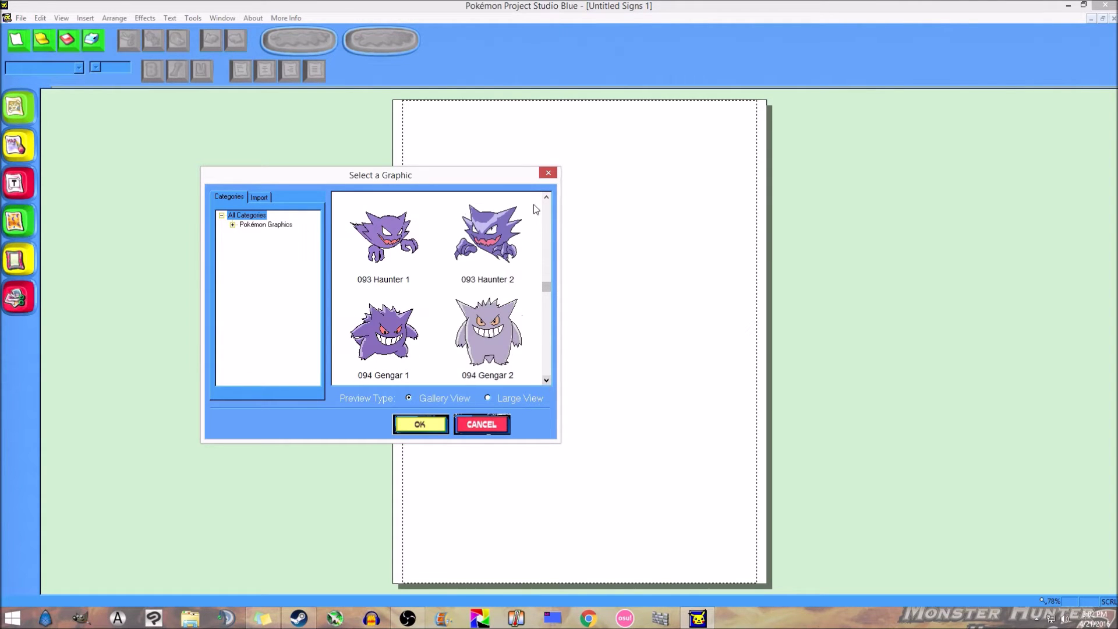
{"action": "left_click", "coordinate": [547, 198]}
{"action": "left_click", "coordinate": [508, 340]}
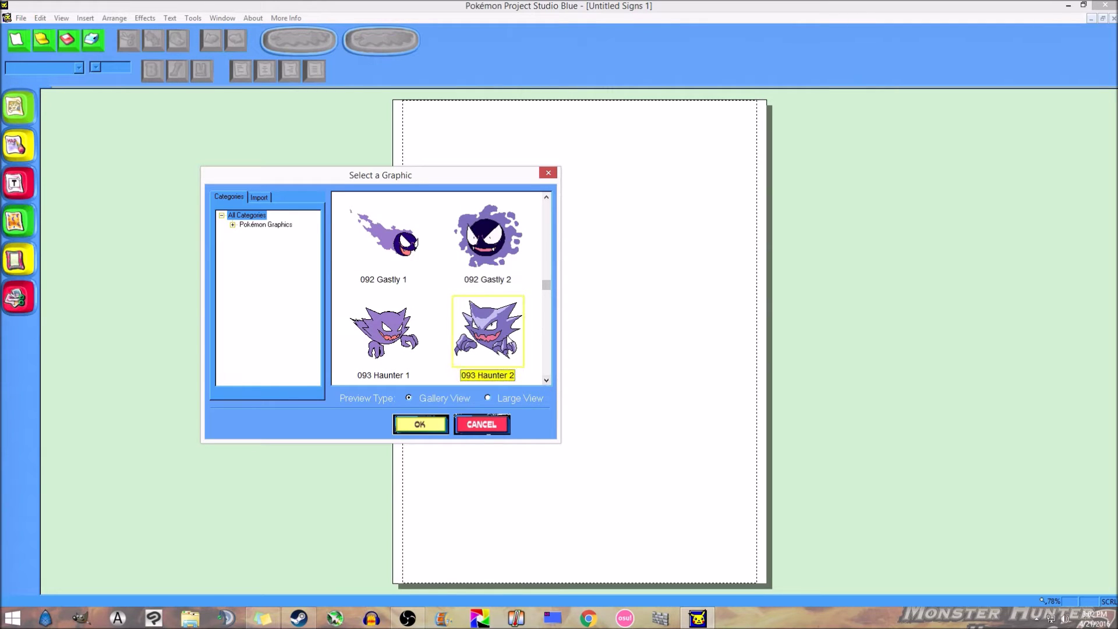
Place Haunter on the page, enlarge it from both corners, and move it to the top.
{"action": "left_click", "coordinate": [443, 429]}
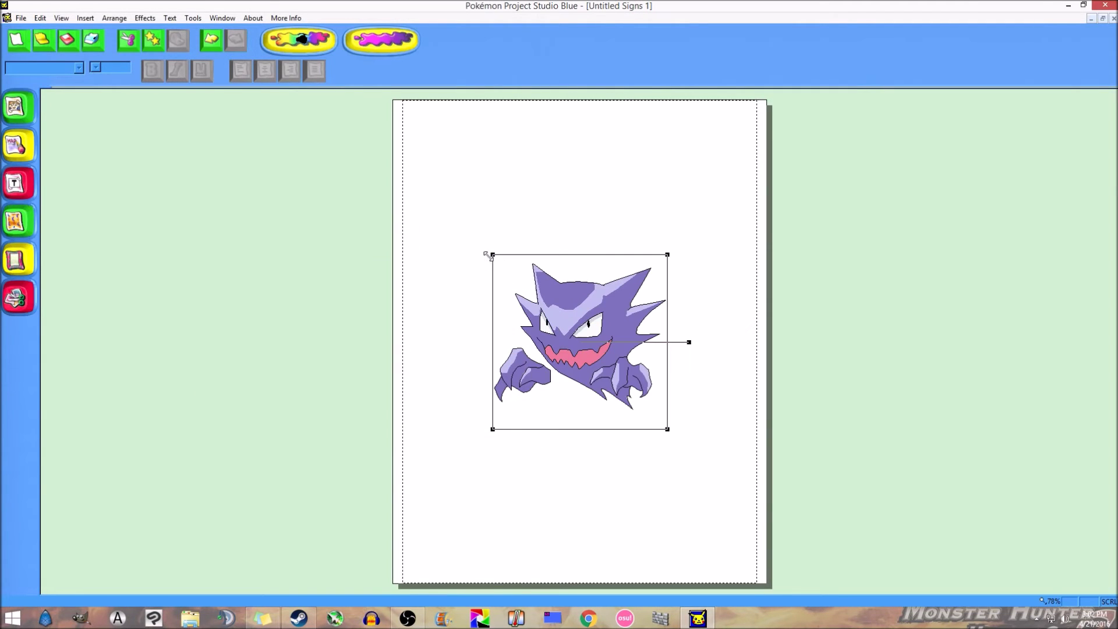
{"action": "left_click_drag", "start_coordinate": [487, 252], "coordinate": [406, 171]}
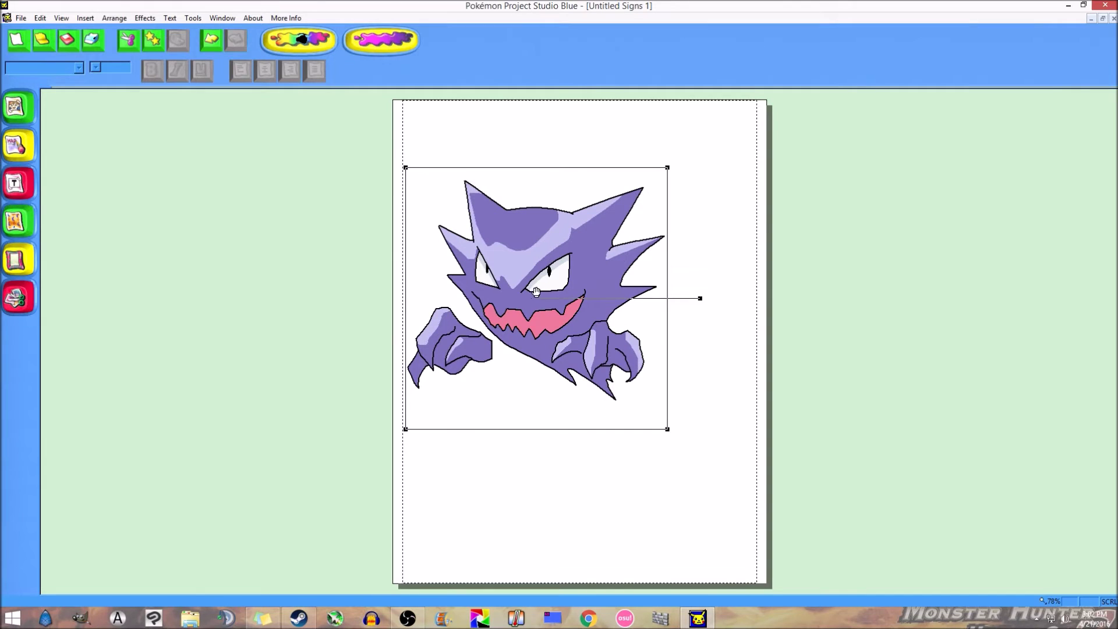
{"action": "left_click_drag", "start_coordinate": [536, 293], "coordinate": [593, 334]}
{"action": "left_click_drag", "start_coordinate": [695, 452], "coordinate": [781, 536]}
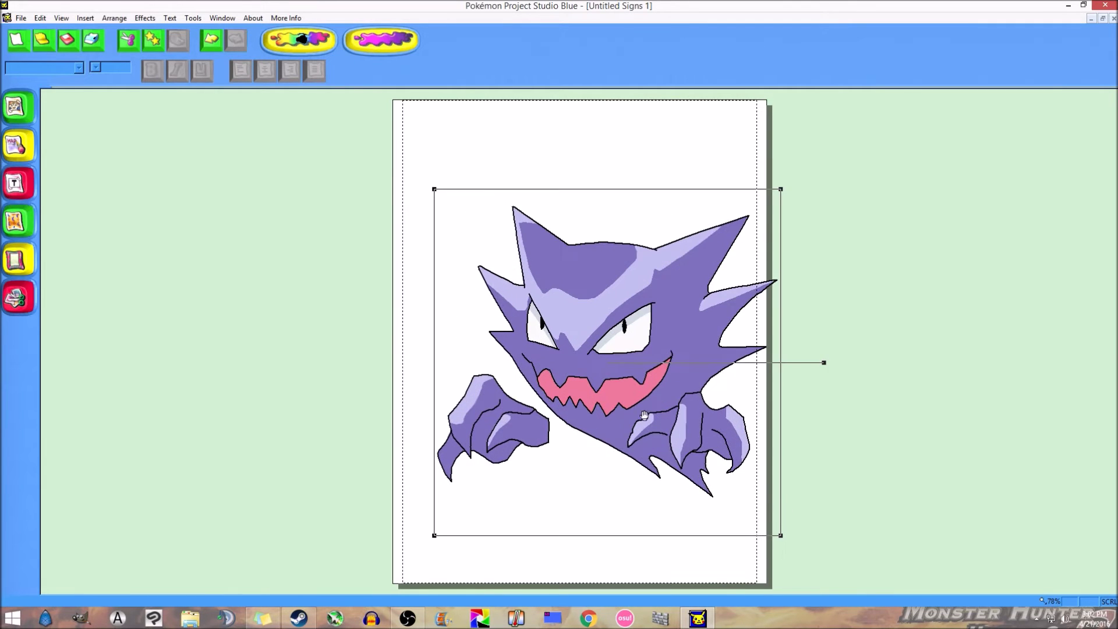
{"action": "left_click_drag", "start_coordinate": [628, 370], "coordinate": [596, 271]}
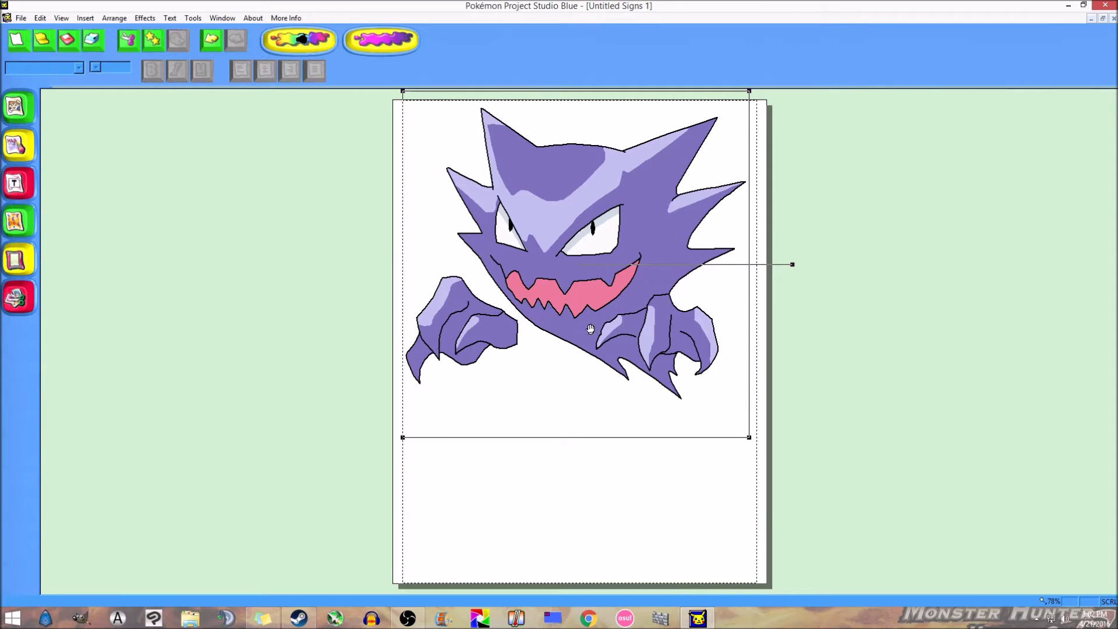
{"action": "left_click_drag", "start_coordinate": [593, 256], "coordinate": [600, 268]}
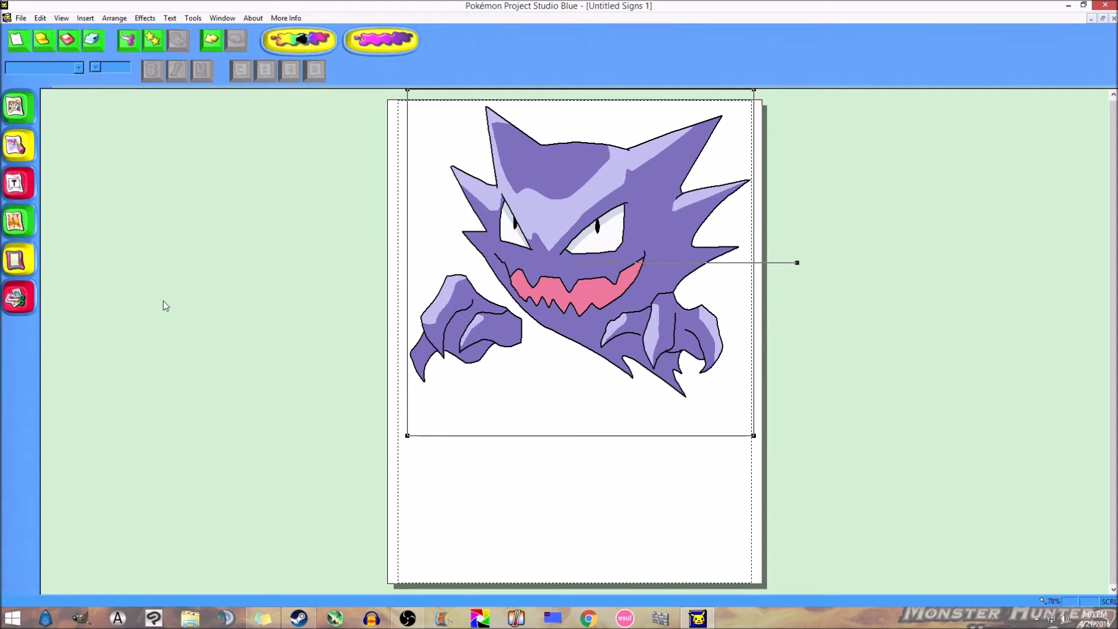
Open the Backdrop gallery under Background Effects and scroll through the backdrops.
{"action": "left_click", "coordinate": [19, 229]}
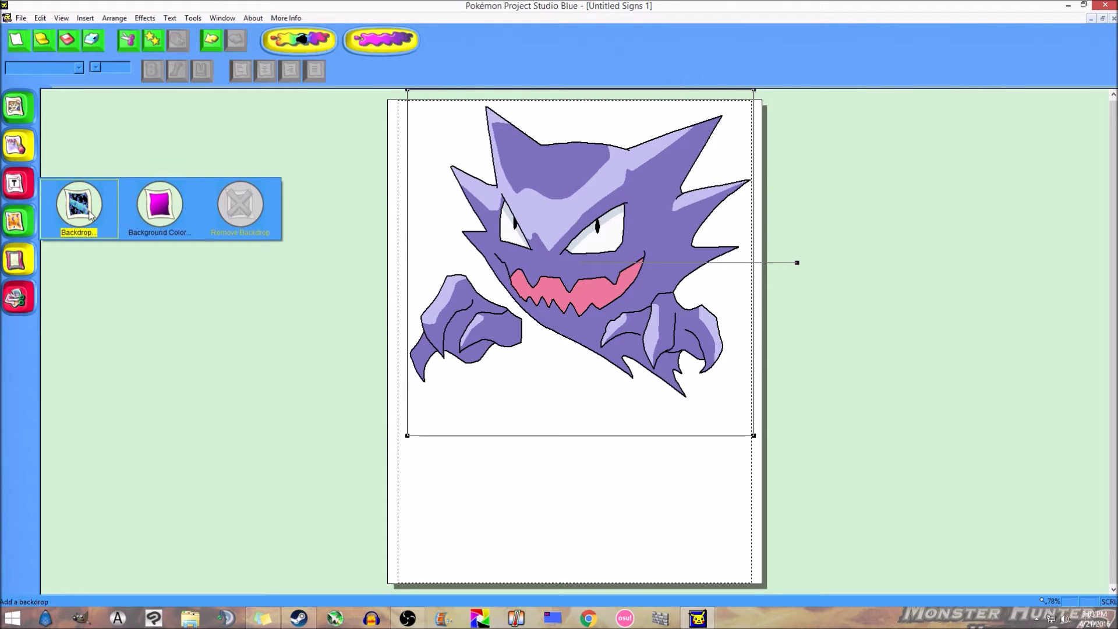
{"action": "left_click", "coordinate": [120, 232]}
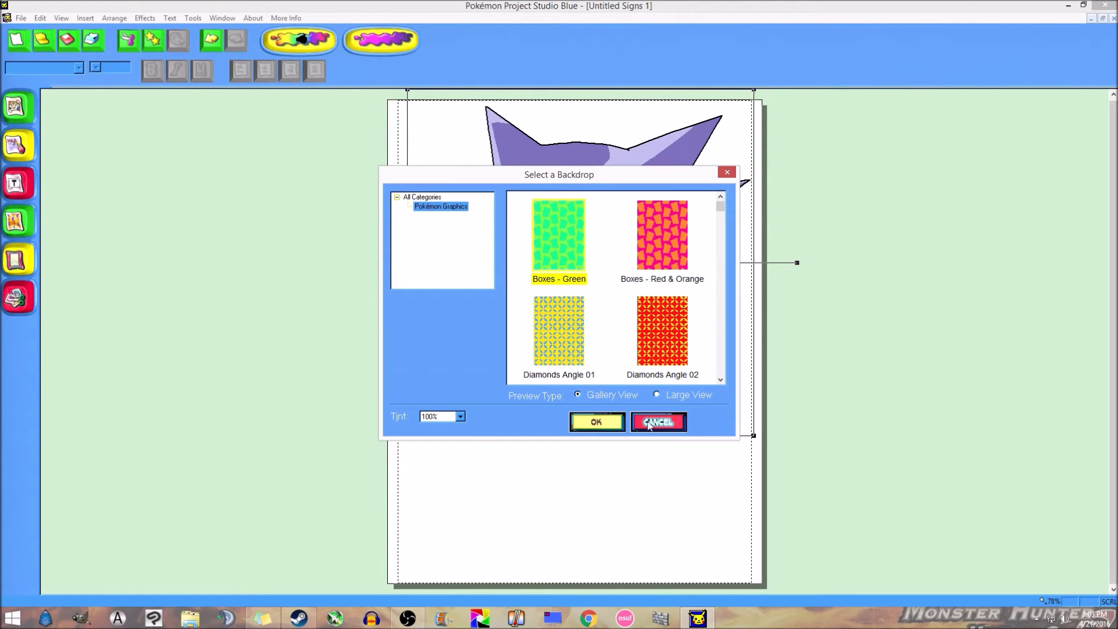
{"action": "left_click", "coordinate": [720, 381]}
{"action": "left_click", "coordinate": [721, 381]}
{"action": "left_click", "coordinate": [720, 381]}
{"action": "left_click", "coordinate": [720, 381]}
{"action": "left_click", "coordinate": [720, 381]}
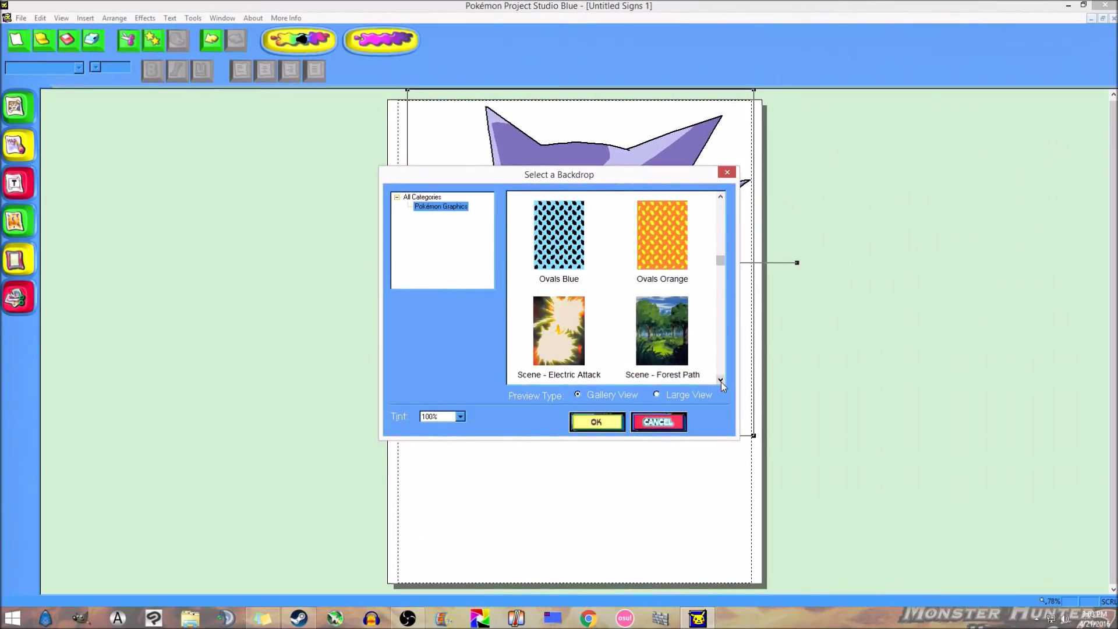
Apply the Forest Path scene as the sign's backdrop.
{"action": "left_click", "coordinate": [721, 380]}
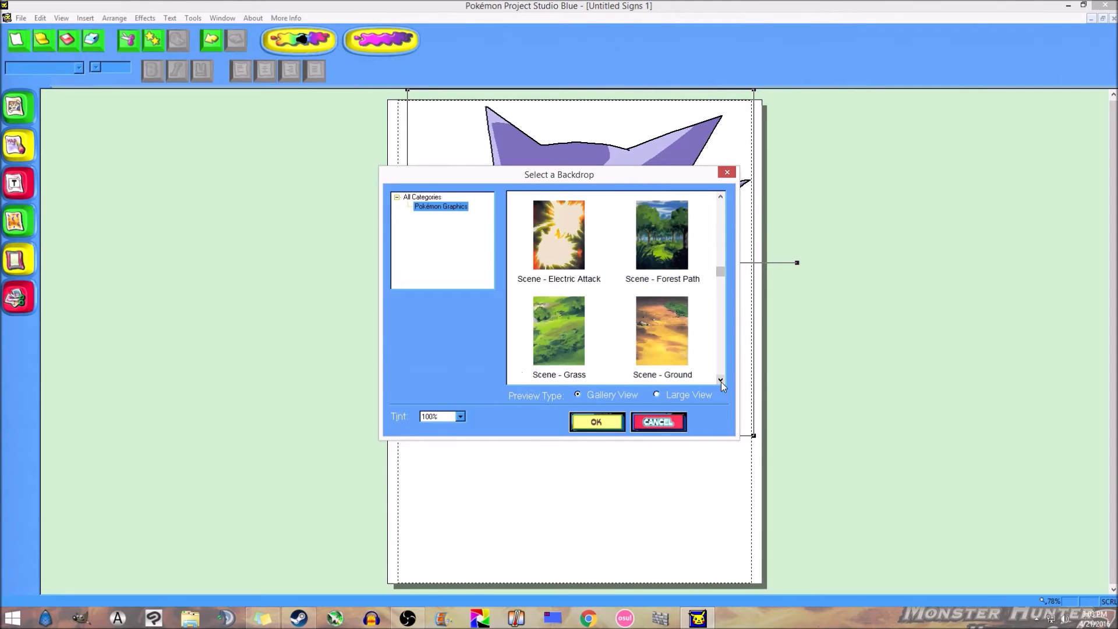
{"action": "left_click", "coordinate": [721, 380]}
{"action": "left_click", "coordinate": [721, 380]}
{"action": "left_click", "coordinate": [721, 380]}
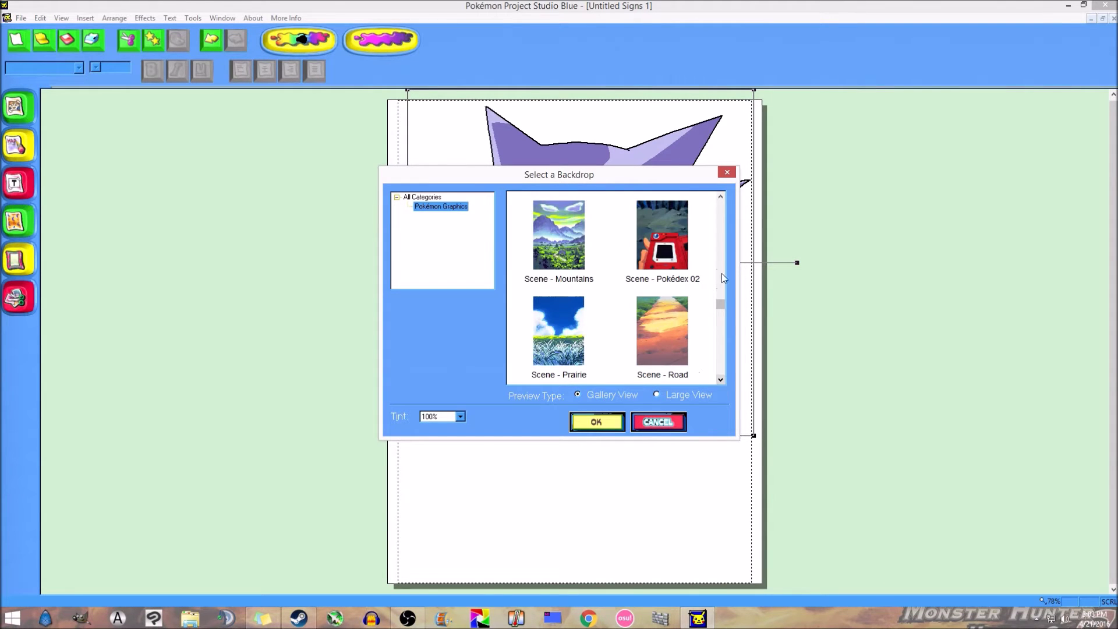
{"action": "left_click", "coordinate": [722, 198]}
{"action": "left_click", "coordinate": [721, 198]}
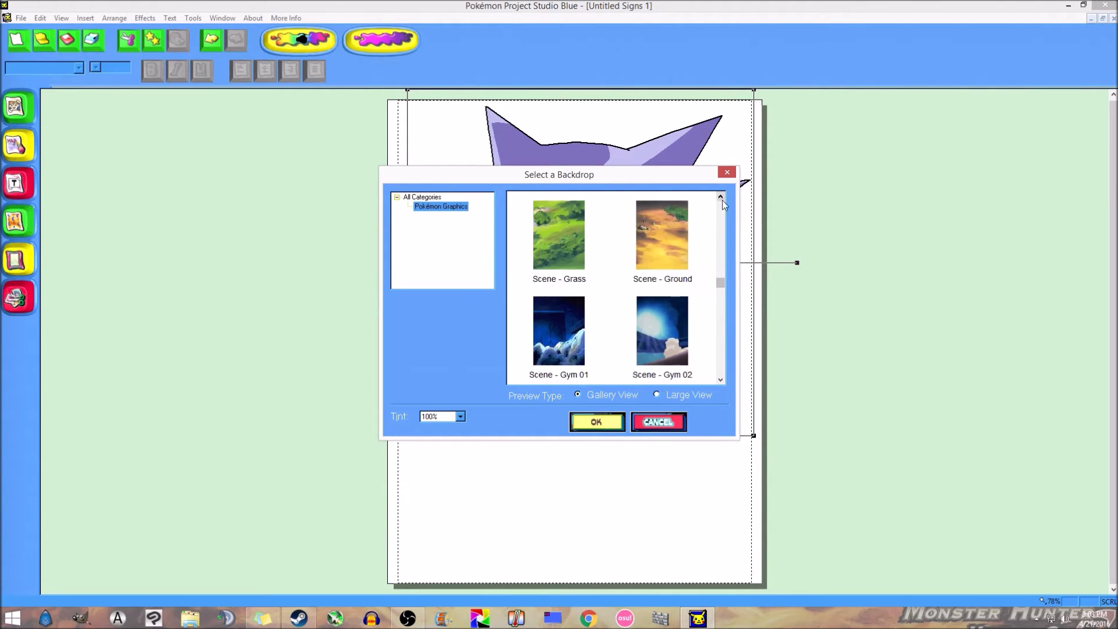
{"action": "left_click", "coordinate": [721, 198]}
{"action": "left_click_drag", "start_coordinate": [694, 174], "coordinate": [416, 263]}
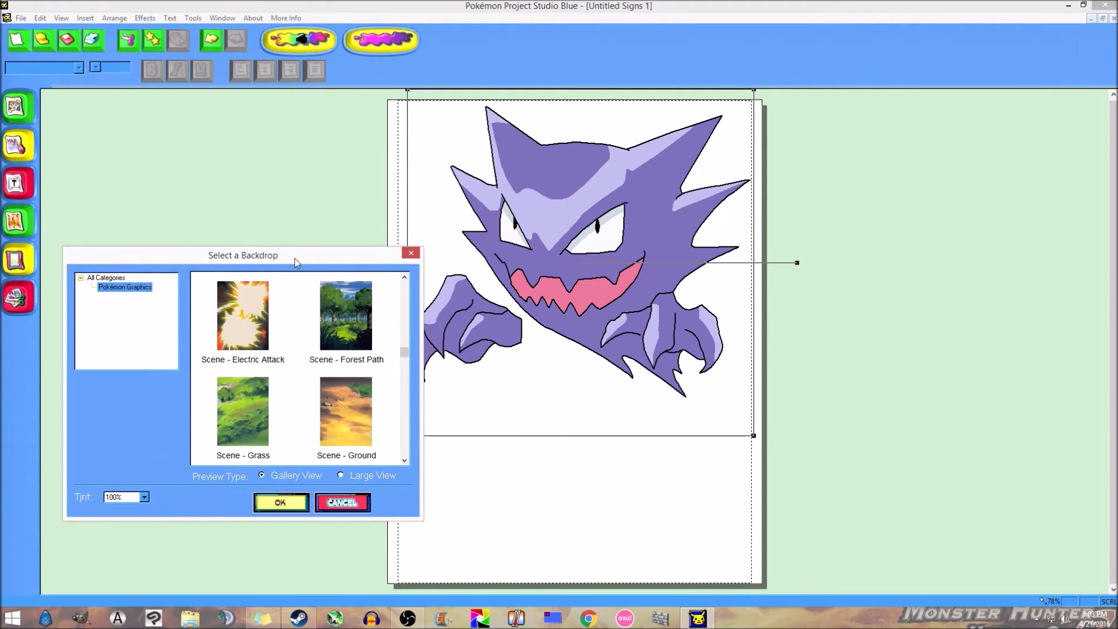
{"action": "left_click_drag", "start_coordinate": [300, 256], "coordinate": [919, 250]}
{"action": "left_click", "coordinate": [989, 318]}
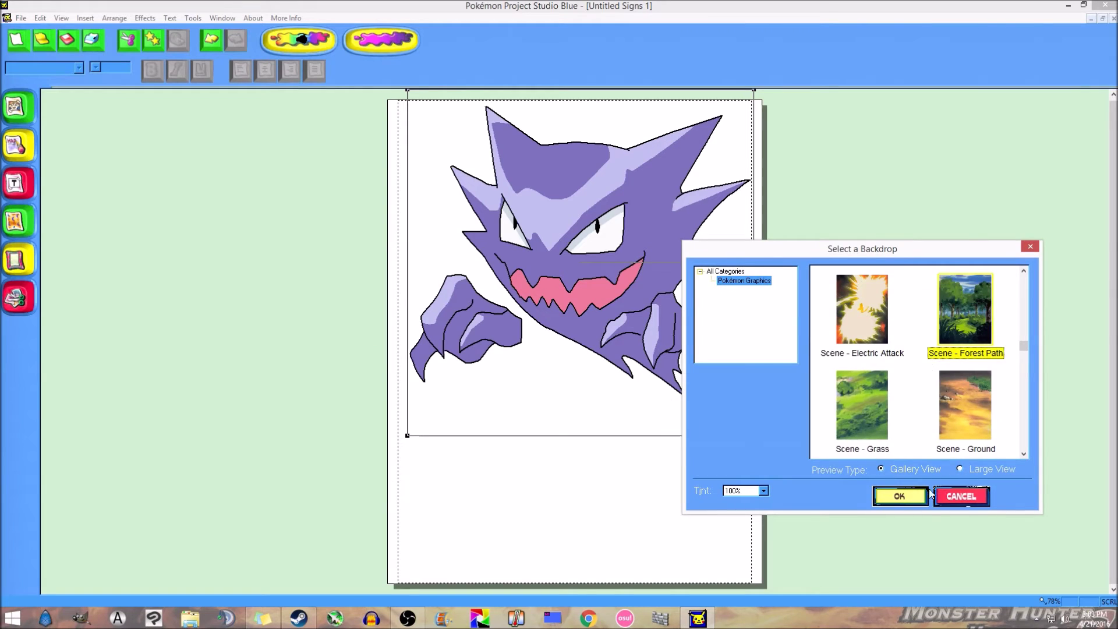
{"action": "left_click", "coordinate": [910, 499]}
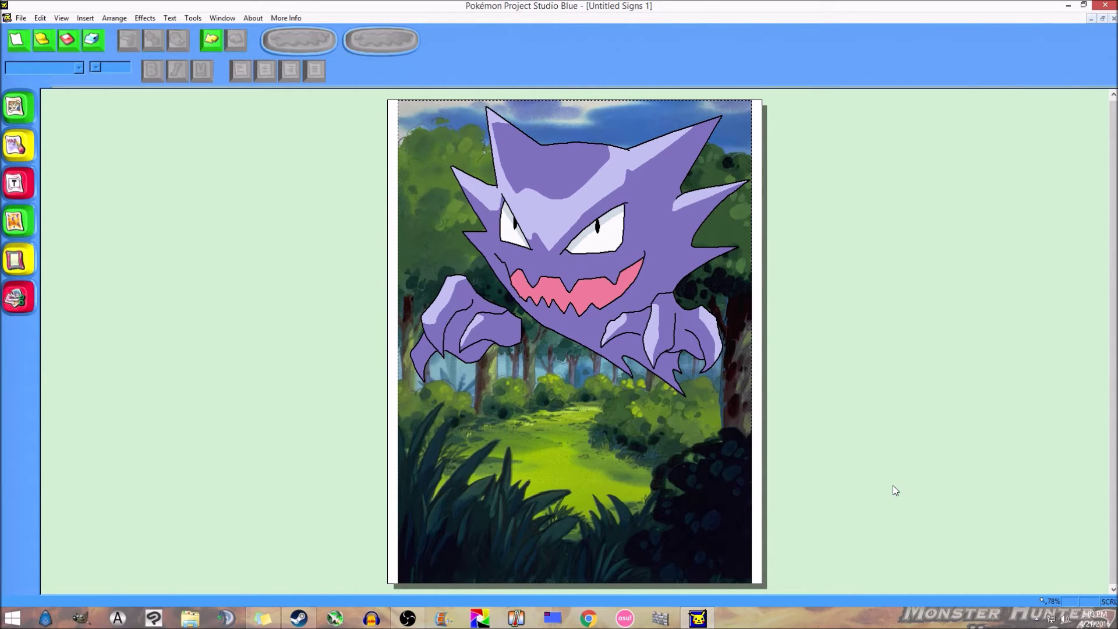
Replace the backdrop with the Pokédex 02 scene.
{"action": "left_click", "coordinate": [28, 204]}
{"action": "left_click", "coordinate": [82, 201]}
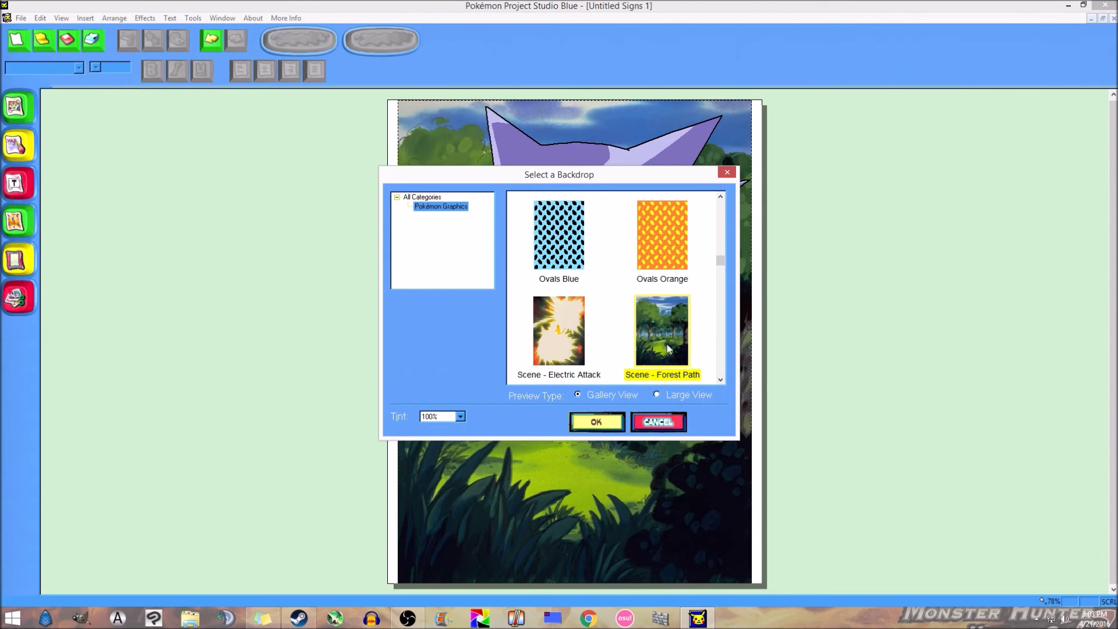
{"action": "left_click", "coordinate": [721, 381]}
{"action": "left_click", "coordinate": [721, 381]}
{"action": "left_click", "coordinate": [721, 381]}
{"action": "left_click", "coordinate": [664, 332]}
{"action": "left_click", "coordinate": [597, 422]}
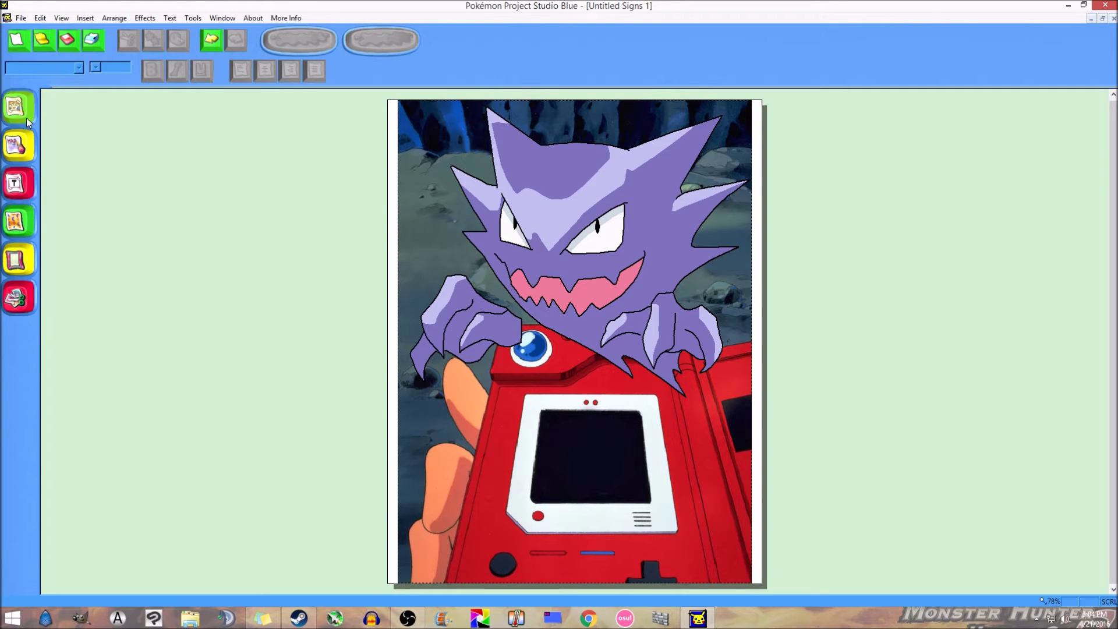
Switch the backdrop to Scene - Sunset Road.
{"action": "left_click", "coordinate": [26, 226]}
{"action": "left_click", "coordinate": [80, 207]}
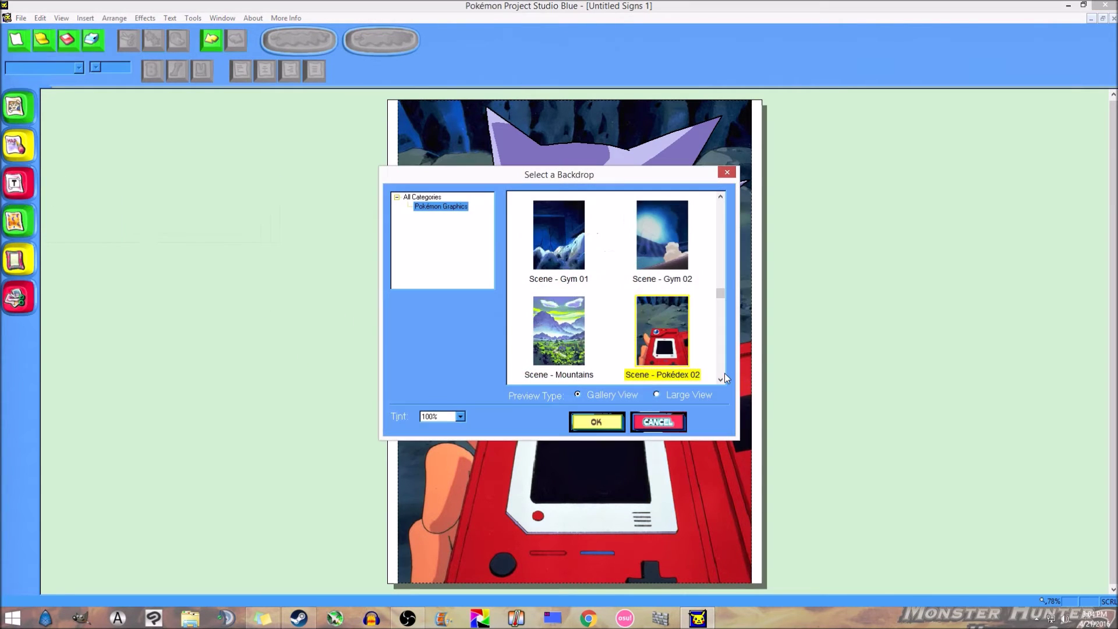
{"action": "left_click", "coordinate": [721, 381]}
{"action": "left_click", "coordinate": [721, 381]}
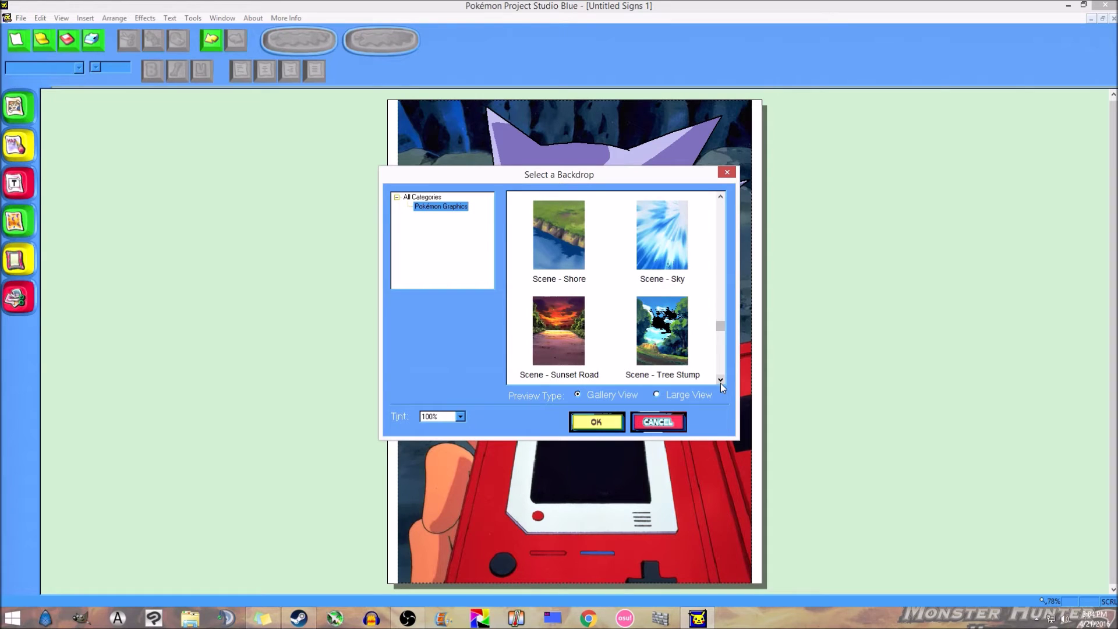
{"action": "left_click", "coordinate": [602, 351]}
{"action": "left_click", "coordinate": [596, 421]}
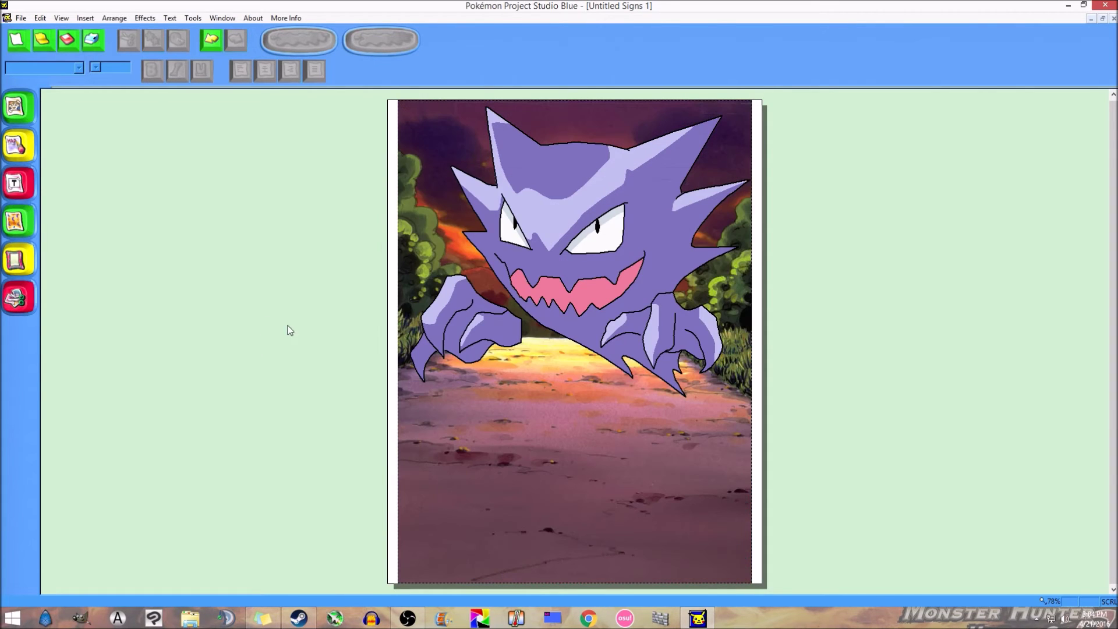
{"action": "left_click", "coordinate": [548, 248]}
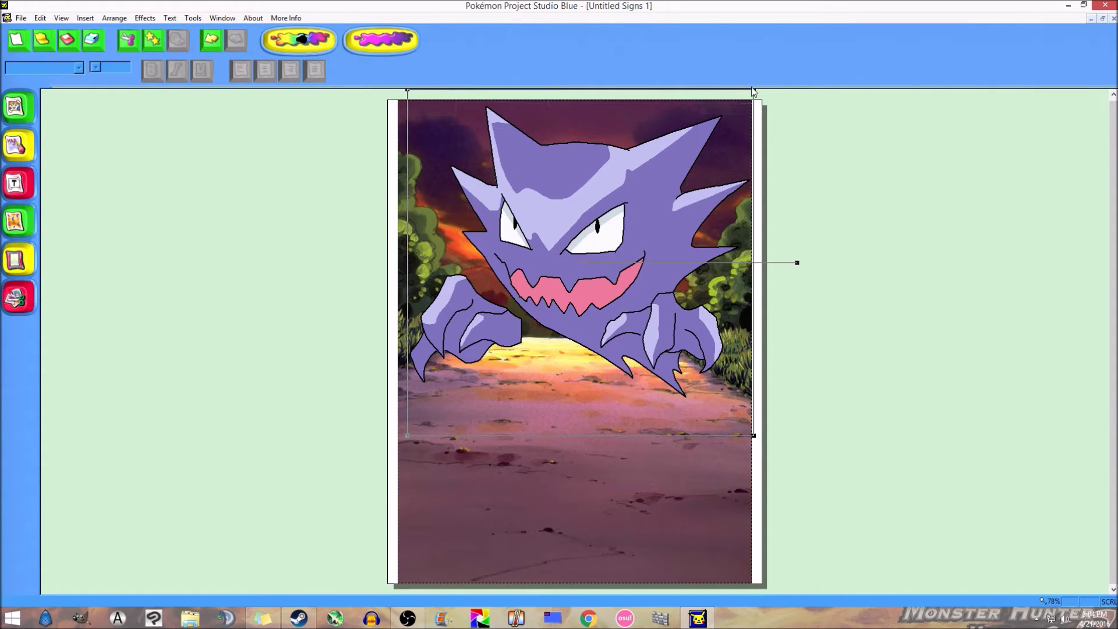
Shrink Haunter considerably and move it into the top-right sky.
{"action": "left_click_drag", "start_coordinate": [753, 92], "coordinate": [537, 310]}
{"action": "left_click_drag", "start_coordinate": [488, 352], "coordinate": [685, 171]}
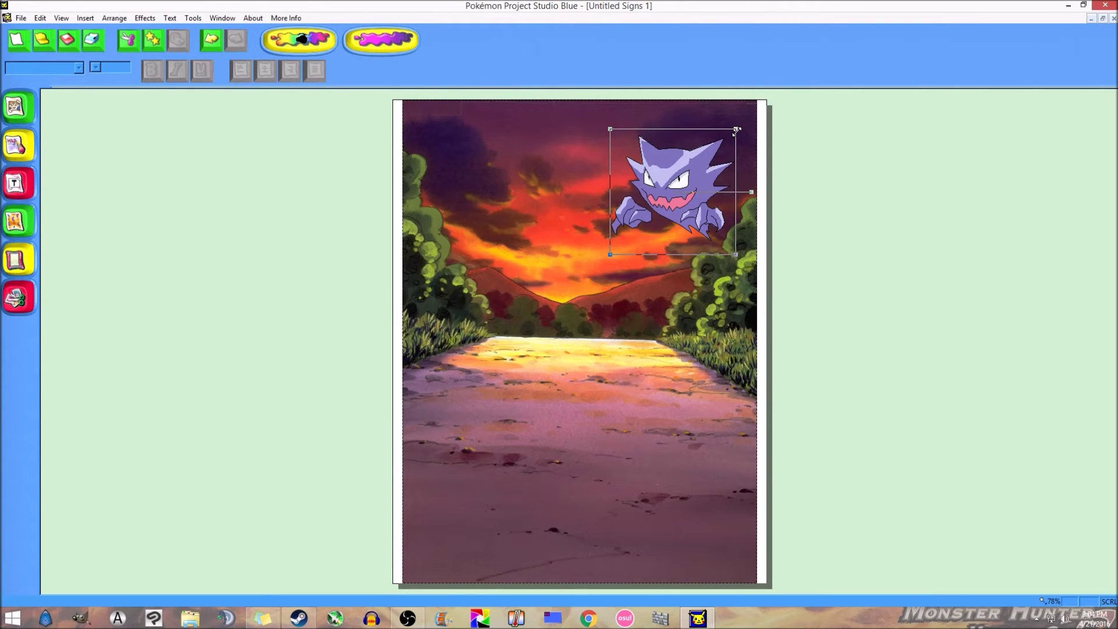
{"action": "left_click_drag", "start_coordinate": [610, 255], "coordinate": [638, 230]}
{"action": "left_click", "coordinate": [374, 303]}
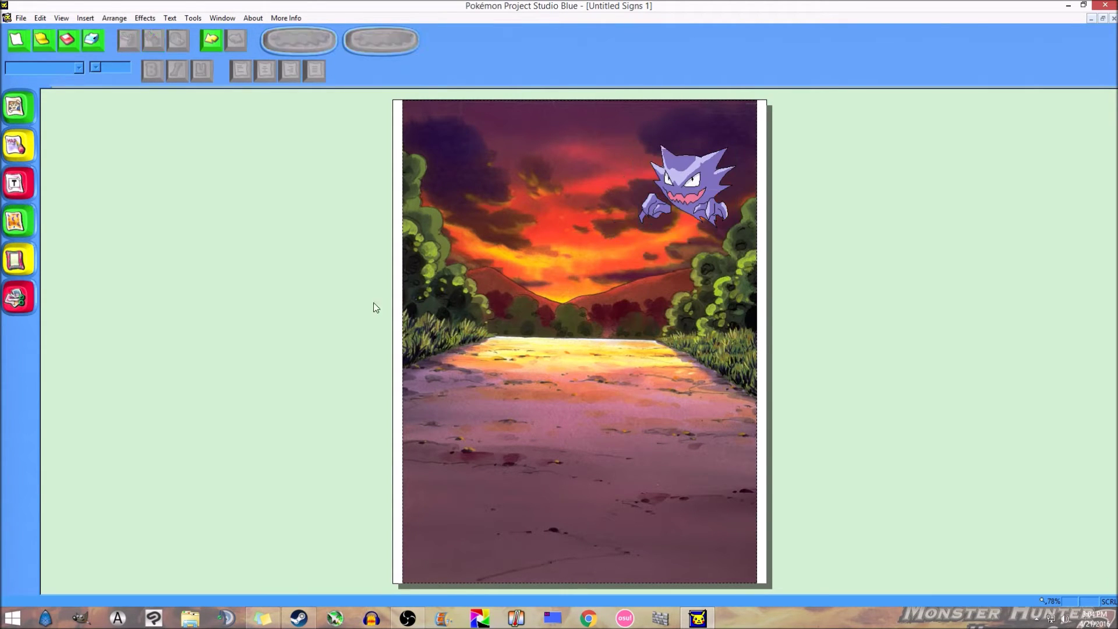
Change the backdrop to the Scene - Trees forest.
{"action": "left_click", "coordinate": [17, 221]}
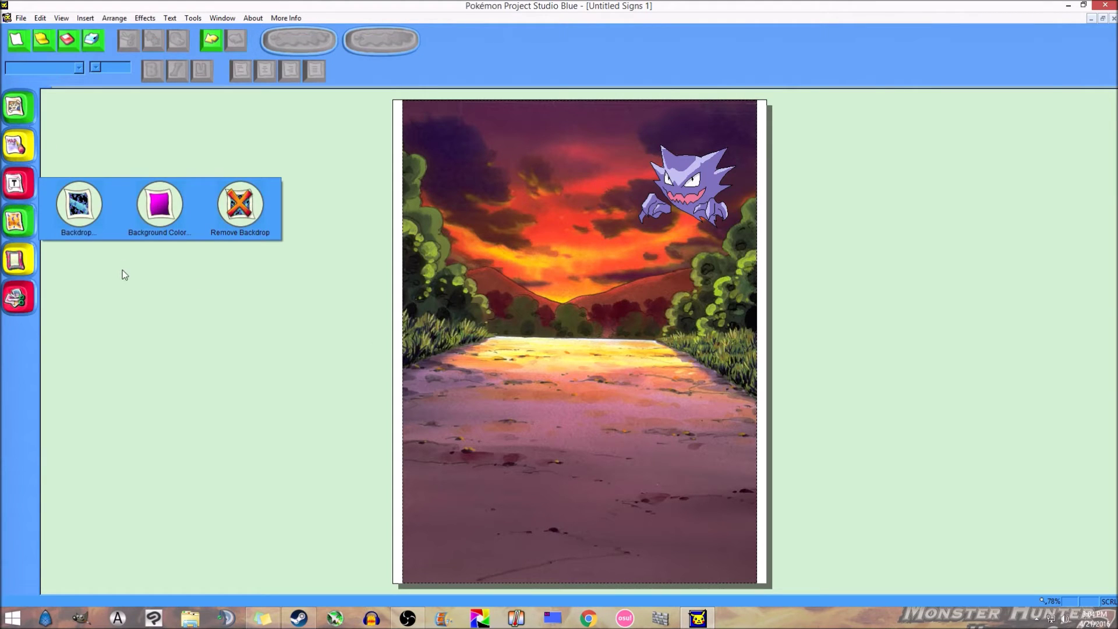
{"action": "left_click", "coordinate": [80, 205]}
{"action": "left_click", "coordinate": [720, 380]}
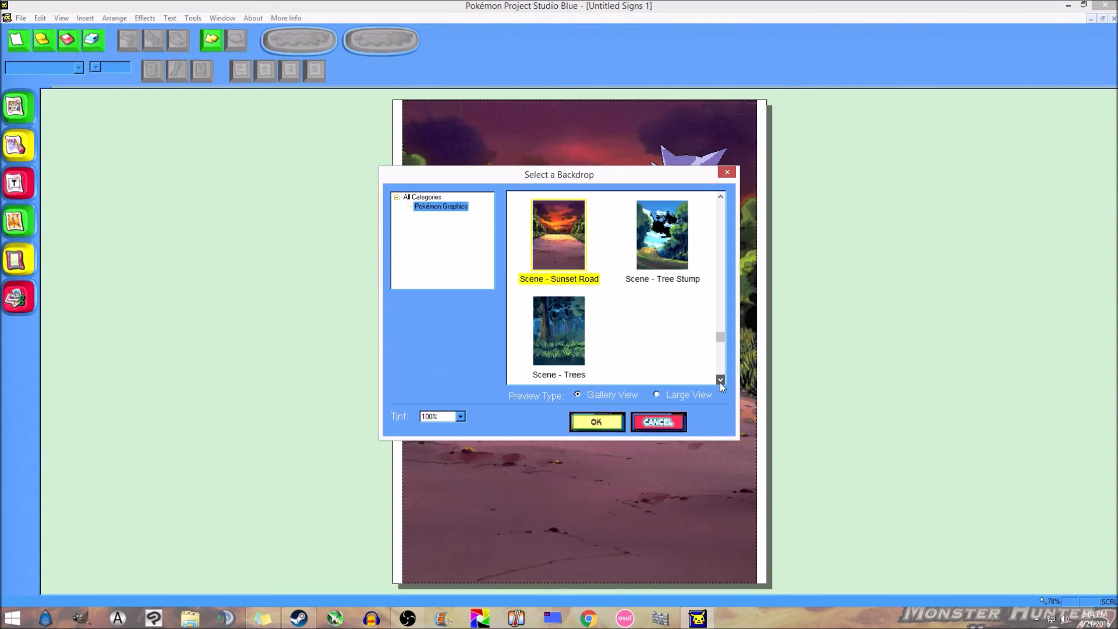
{"action": "left_click", "coordinate": [720, 380]}
{"action": "left_click", "coordinate": [720, 379]}
{"action": "left_click", "coordinate": [720, 380]}
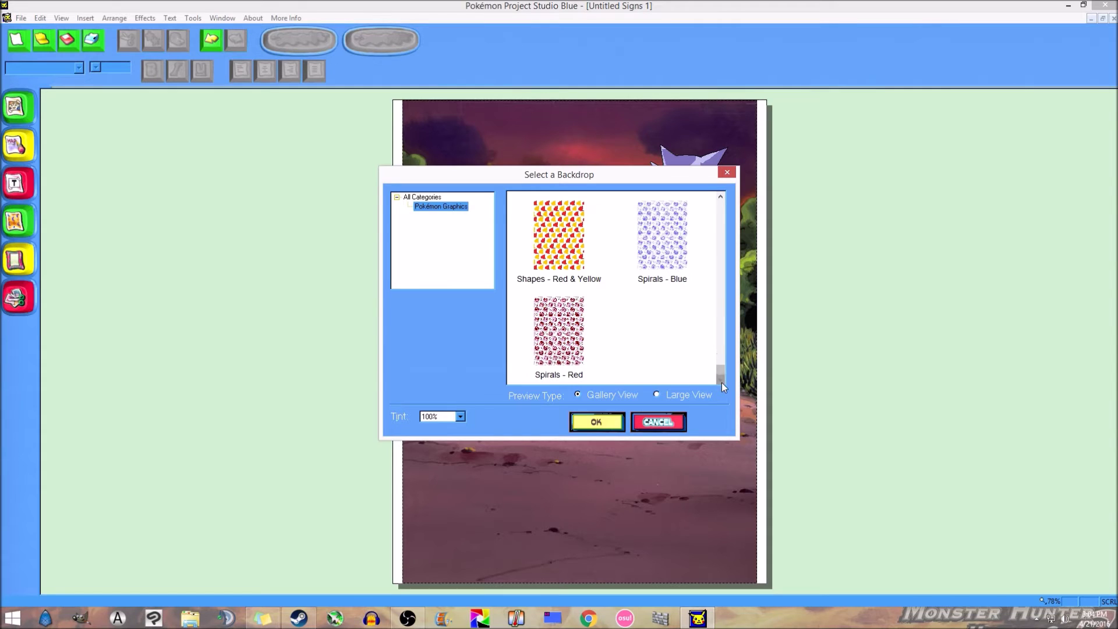
{"action": "left_click", "coordinate": [721, 197]}
{"action": "left_click", "coordinate": [722, 197]}
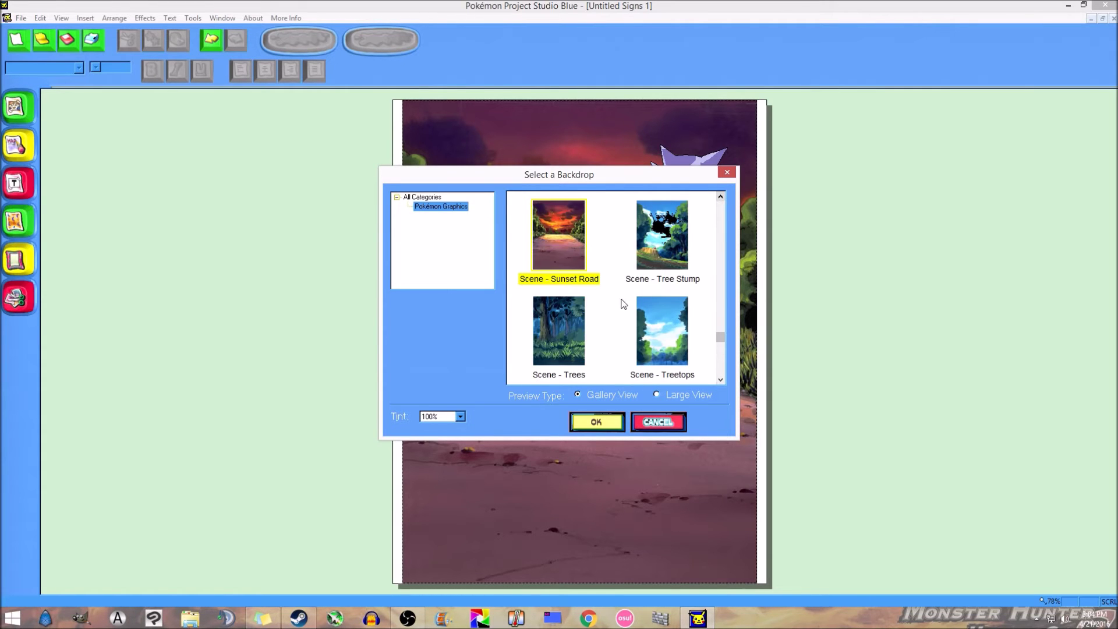
{"action": "left_click", "coordinate": [582, 338]}
{"action": "left_click", "coordinate": [597, 421]}
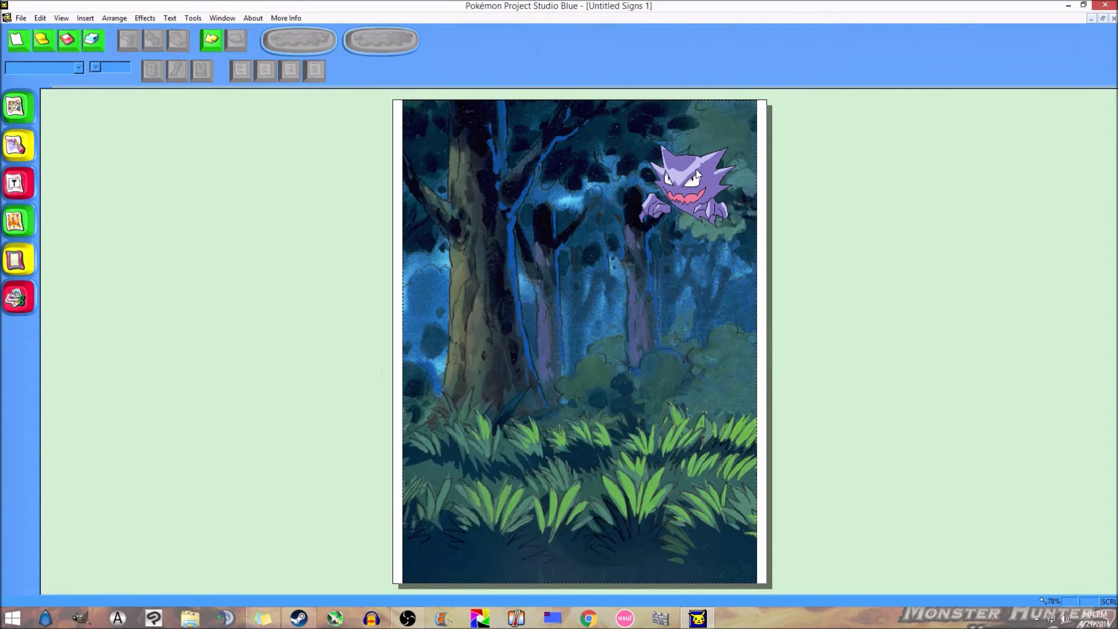
Move Haunter to the centre of the page among the trees.
{"action": "left_click", "coordinate": [697, 173]}
{"action": "left_click_drag", "start_coordinate": [701, 172], "coordinate": [610, 254]}
{"action": "left_click", "coordinate": [662, 297]}
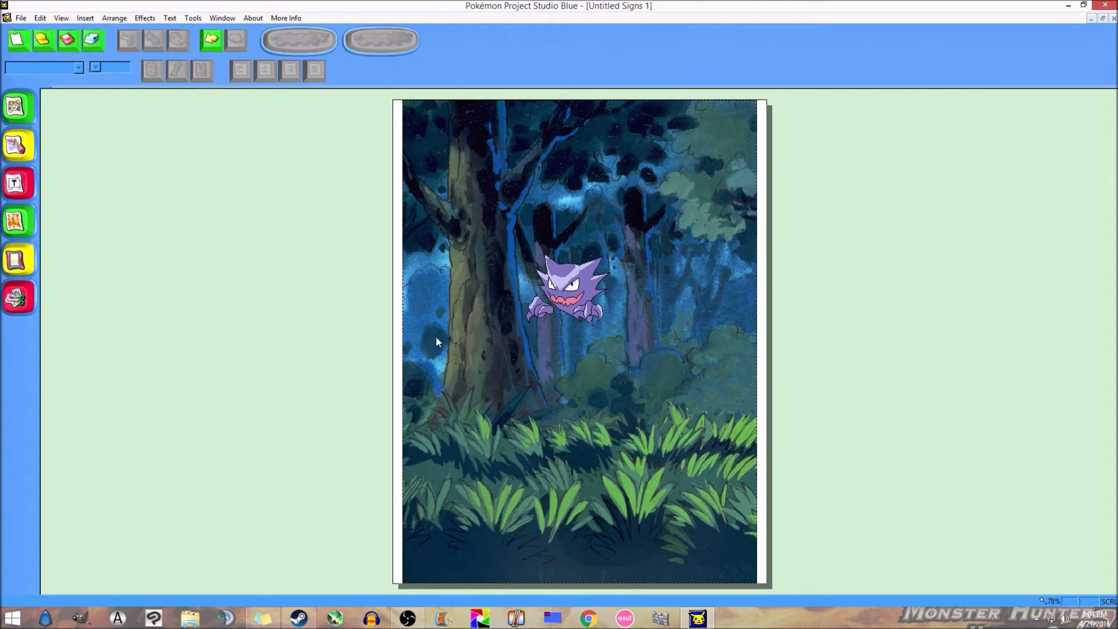
{"action": "left_click", "coordinate": [562, 285]}
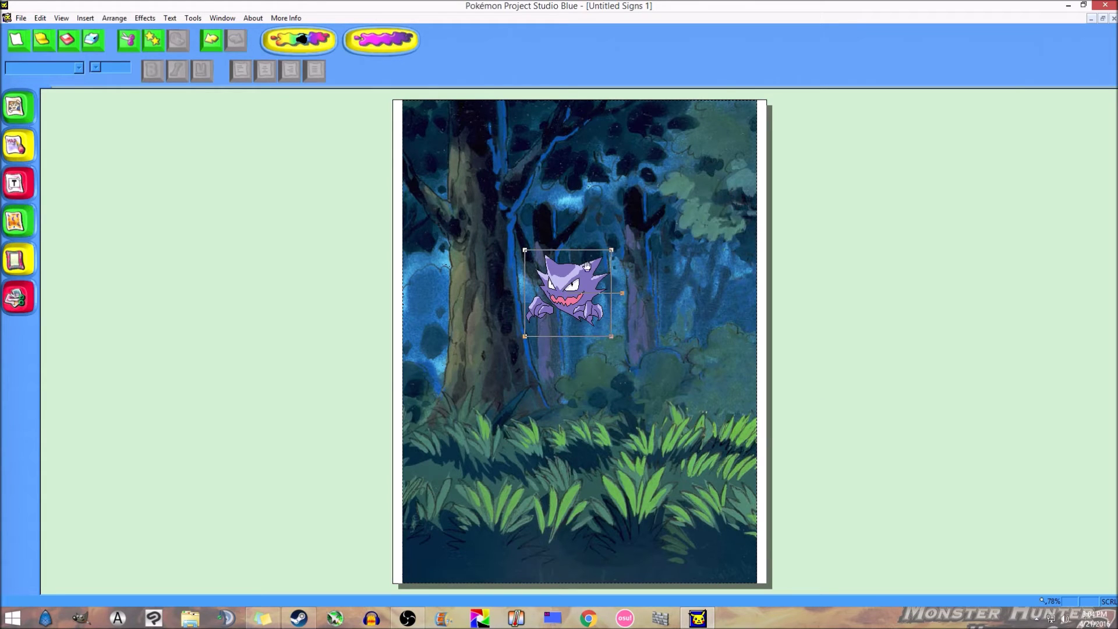
{"action": "left_click", "coordinate": [689, 300]}
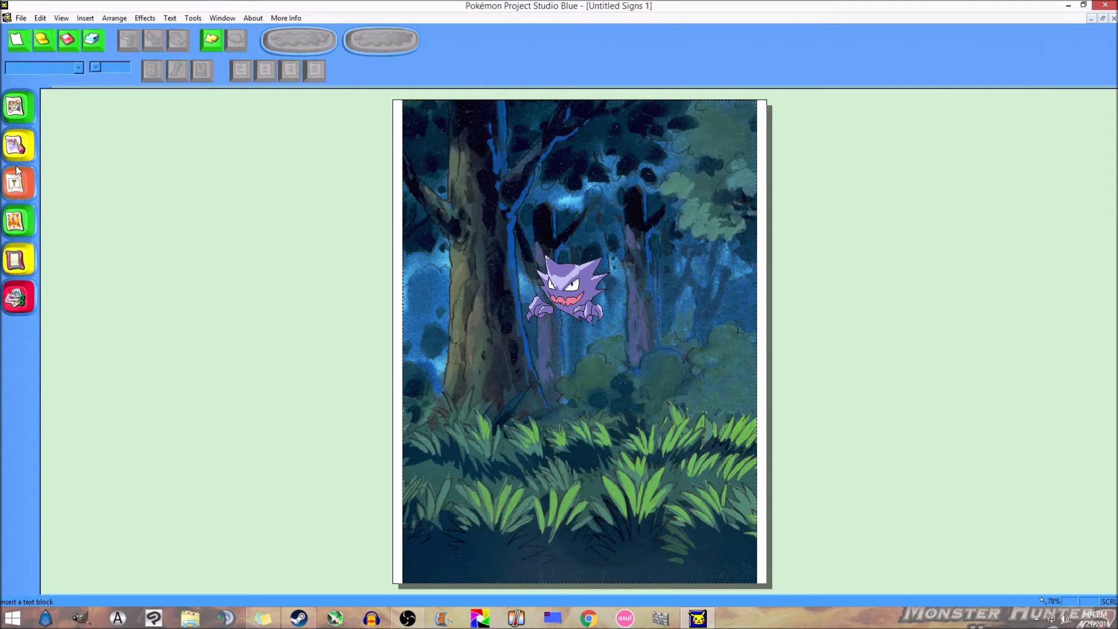
Open the graphic library to the Pokémon Graphics Human Characters category.
{"action": "left_click", "coordinate": [15, 106]}
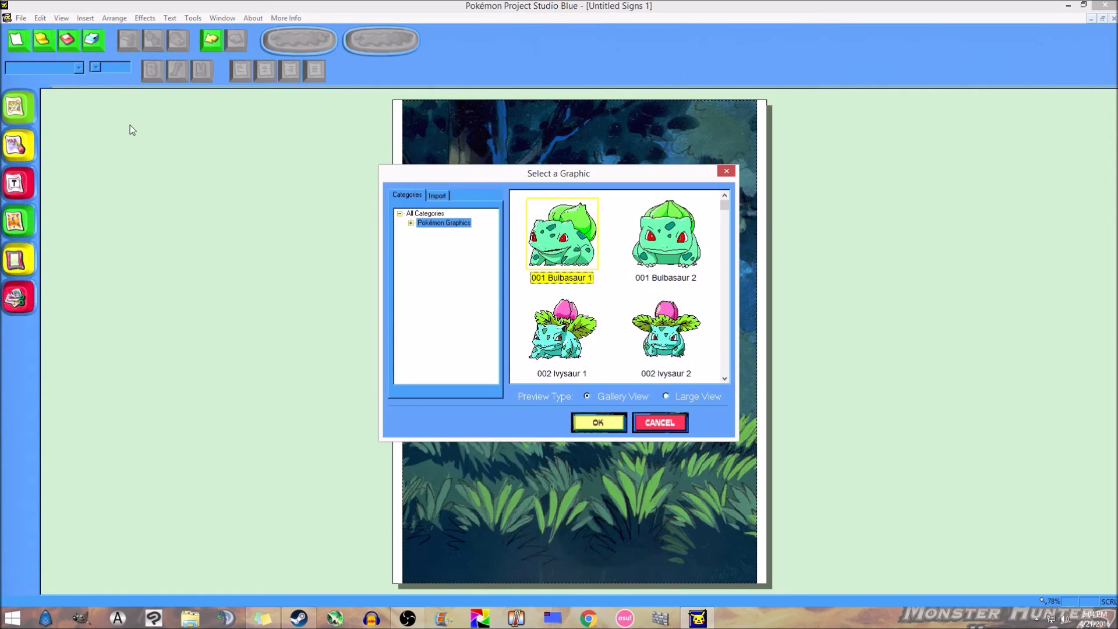
{"action": "left_click", "coordinate": [411, 223]}
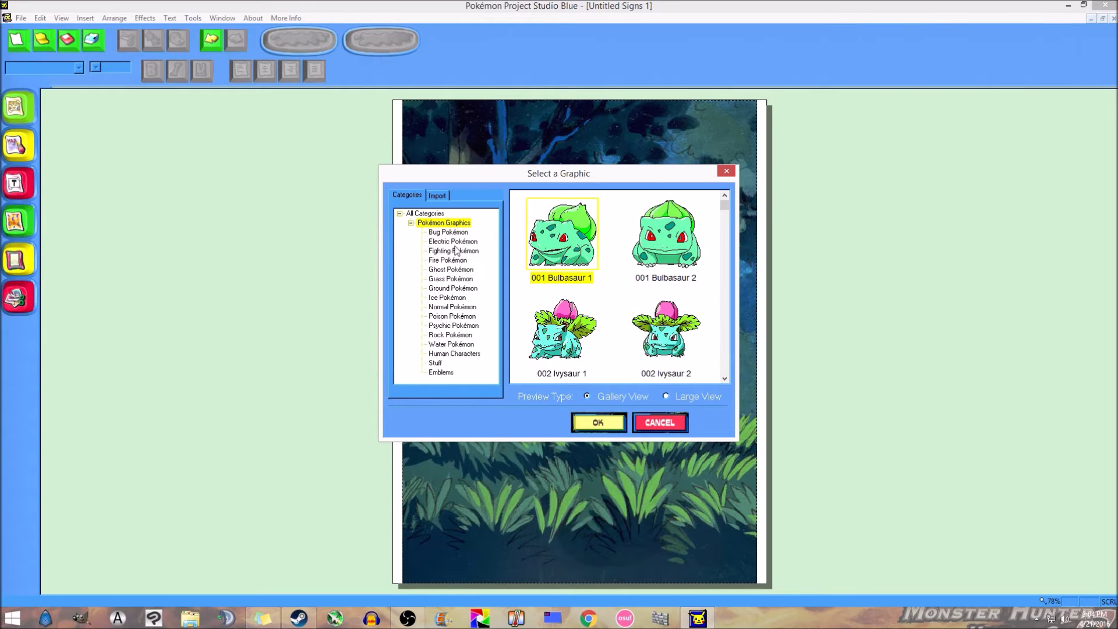
{"action": "left_click", "coordinate": [460, 355]}
{"action": "left_click", "coordinate": [725, 379]}
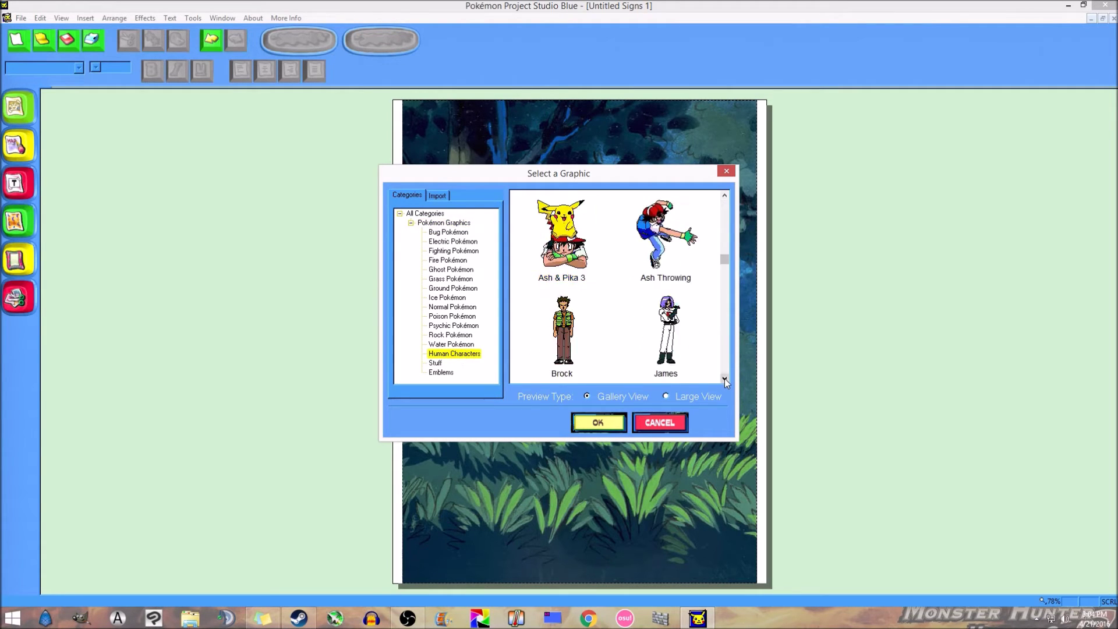
{"action": "left_click", "coordinate": [725, 379]}
{"action": "left_click", "coordinate": [725, 379]}
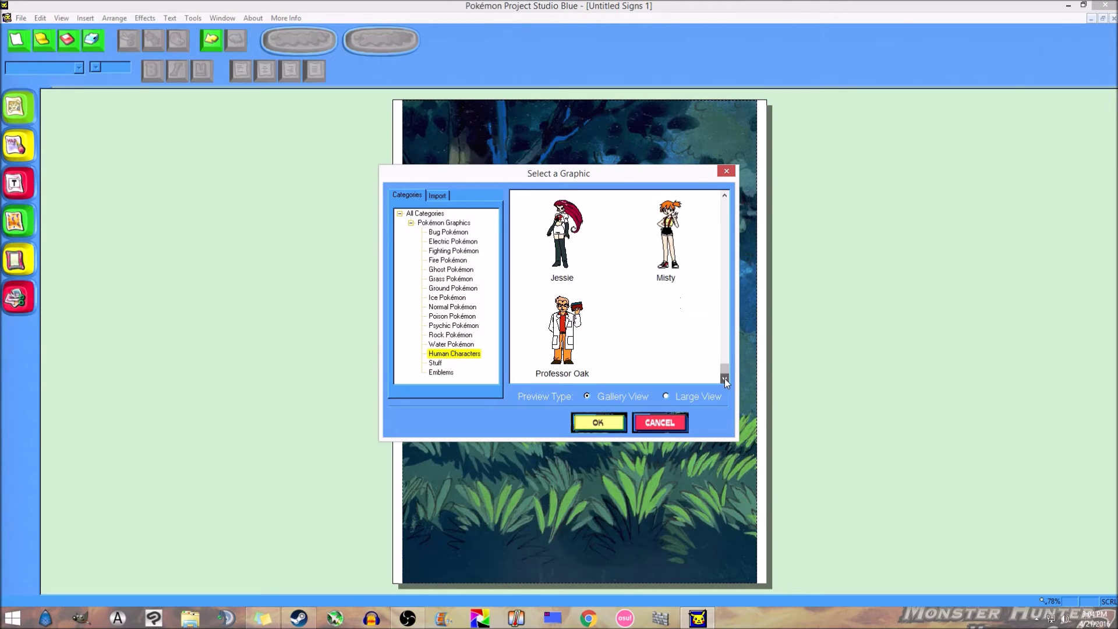
Scroll to Ash Throwing and insert it onto the forest sign.
{"action": "left_click", "coordinate": [725, 197]}
{"action": "left_click", "coordinate": [725, 197]}
{"action": "left_click", "coordinate": [726, 196]}
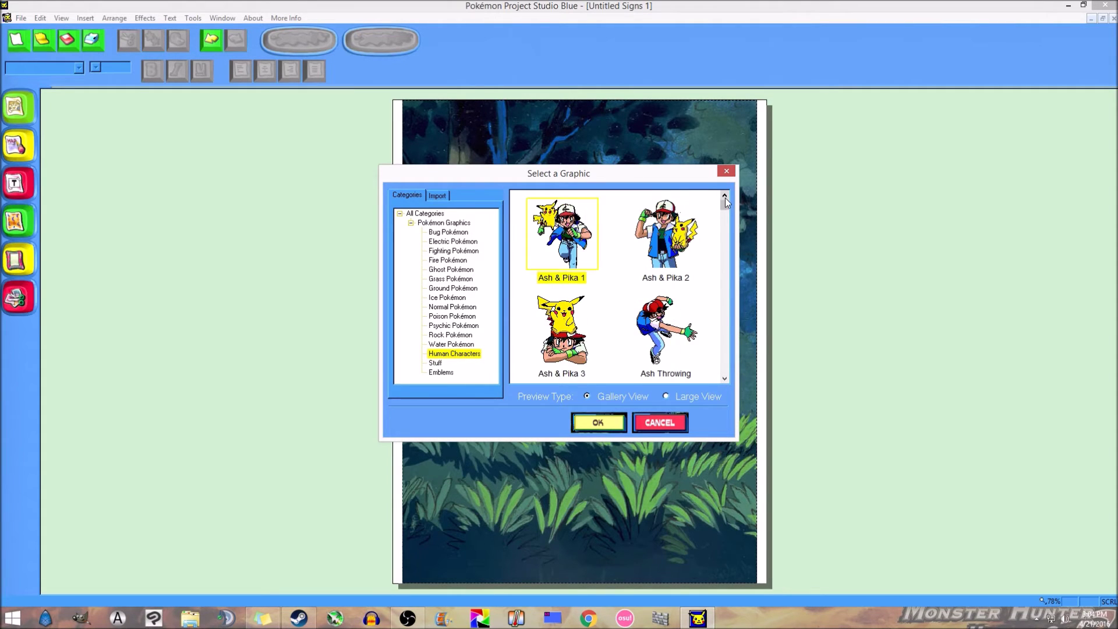
{"action": "left_click", "coordinate": [727, 379]}
{"action": "left_click", "coordinate": [728, 379]}
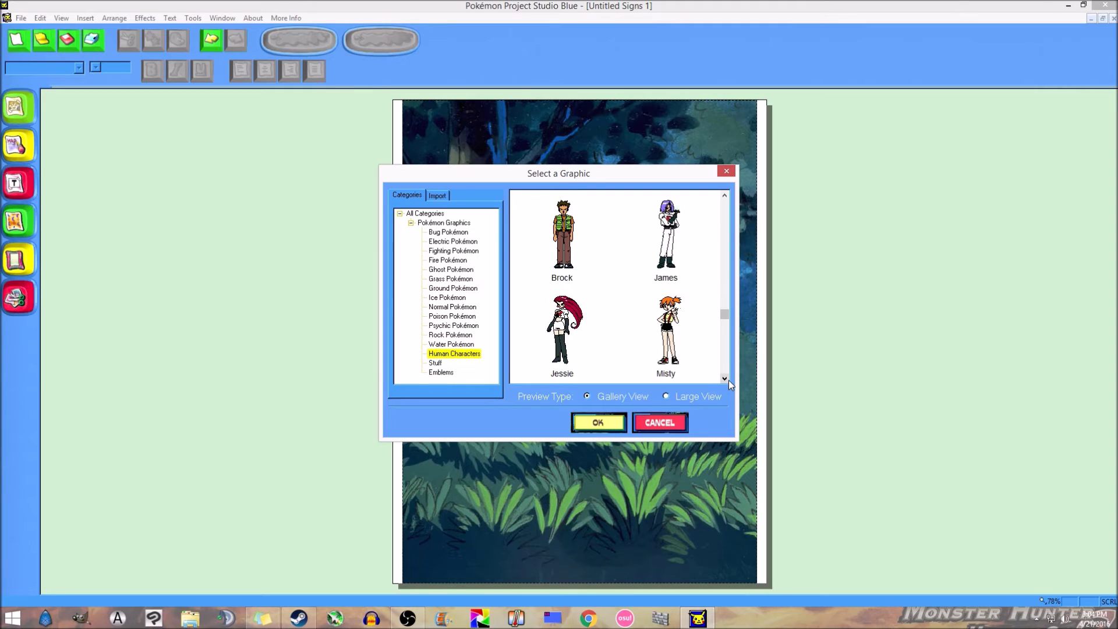
{"action": "left_click", "coordinate": [725, 379]}
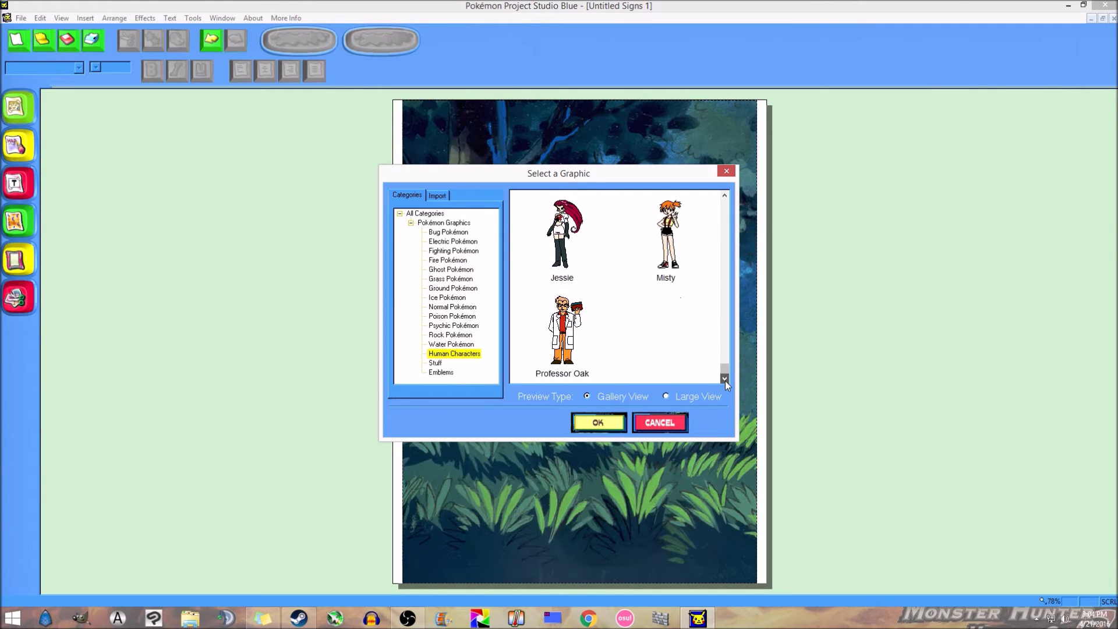
{"action": "double_click", "coordinate": [725, 196]}
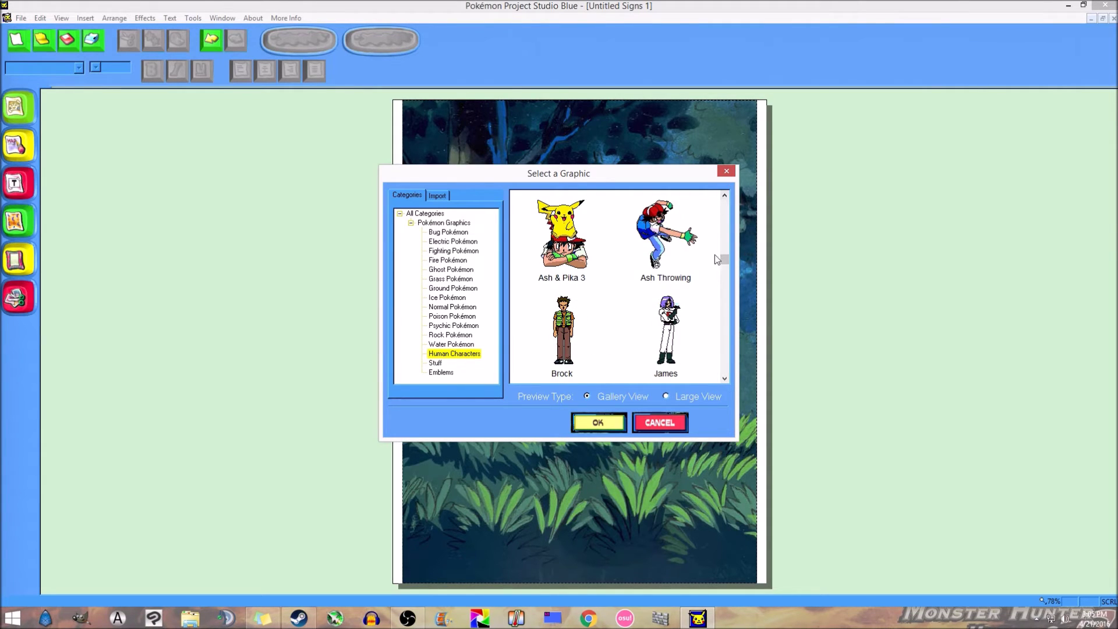
{"action": "left_click", "coordinate": [723, 211]}
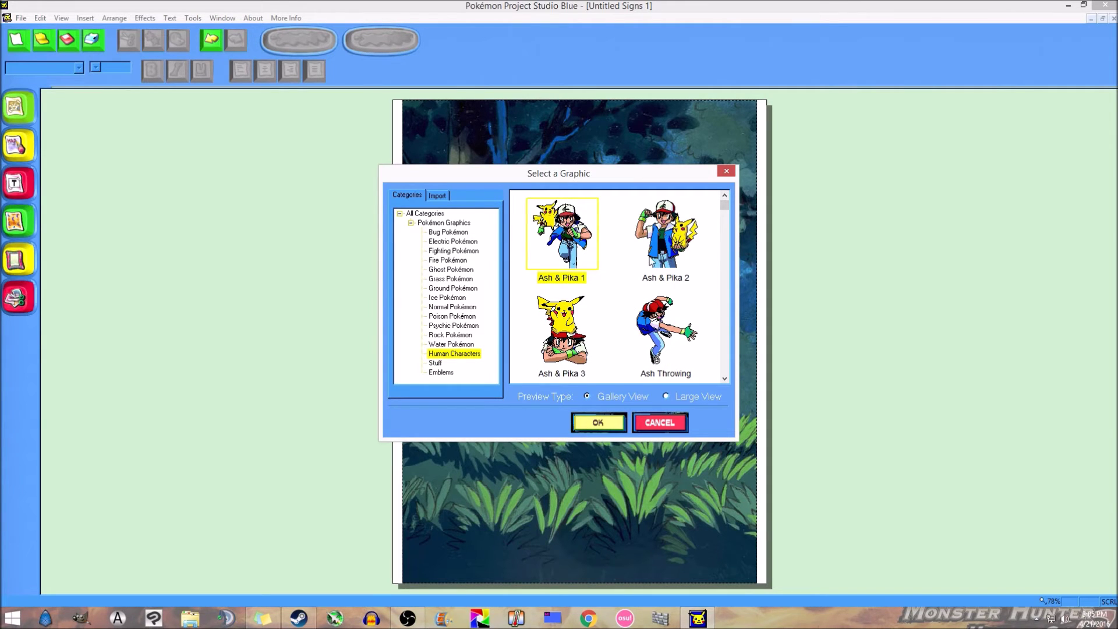
{"action": "left_click", "coordinate": [665, 335]}
{"action": "left_click", "coordinate": [599, 422]}
Move Haunter to the top-right corner and Ash Throwing down to the lower left.
{"action": "left_click_drag", "start_coordinate": [565, 351], "coordinate": [480, 229]}
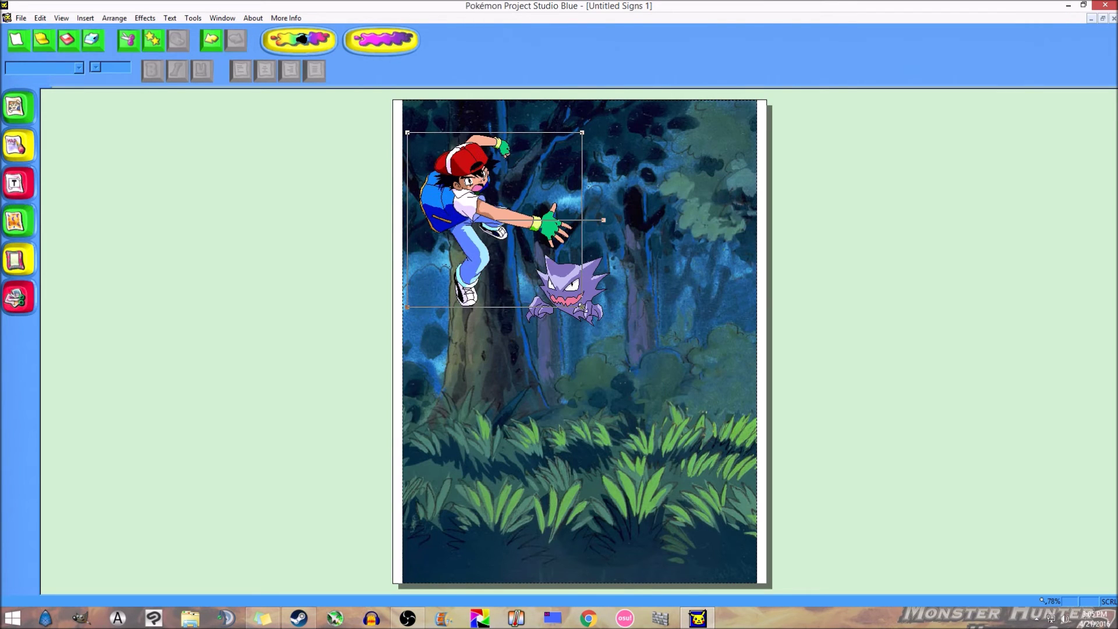
{"action": "left_click_drag", "start_coordinate": [599, 298], "coordinate": [741, 210]}
{"action": "left_click", "coordinate": [479, 197]}
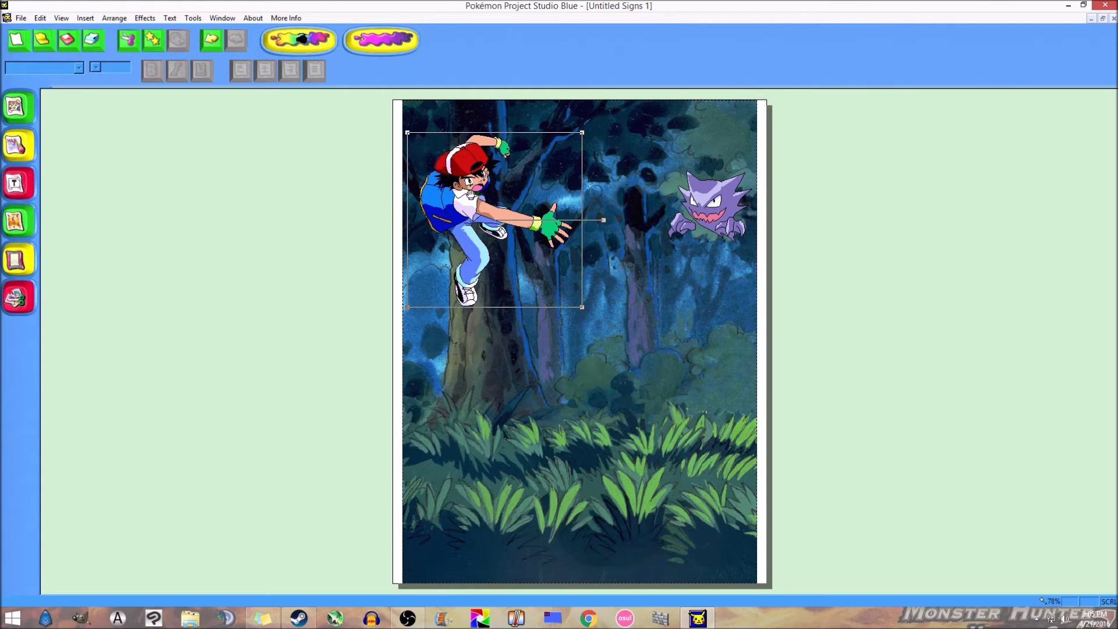
{"action": "left_click_drag", "start_coordinate": [471, 195], "coordinate": [468, 312]}
{"action": "left_click", "coordinate": [713, 204]}
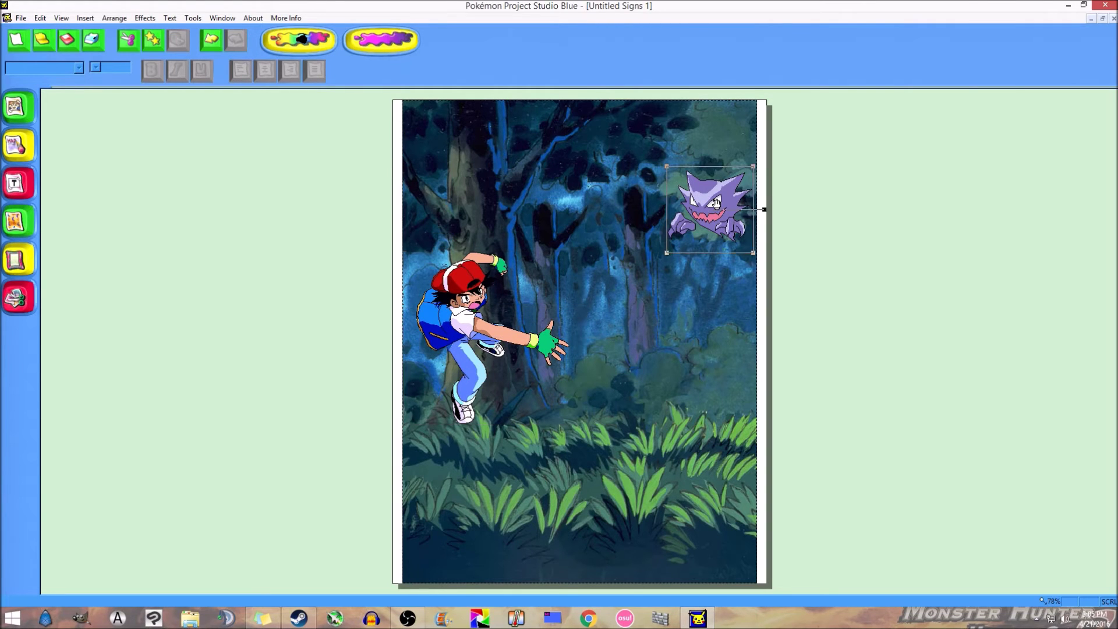
{"action": "left_click_drag", "start_coordinate": [714, 205], "coordinate": [720, 189]}
{"action": "left_click_drag", "start_coordinate": [466, 313], "coordinate": [464, 395]}
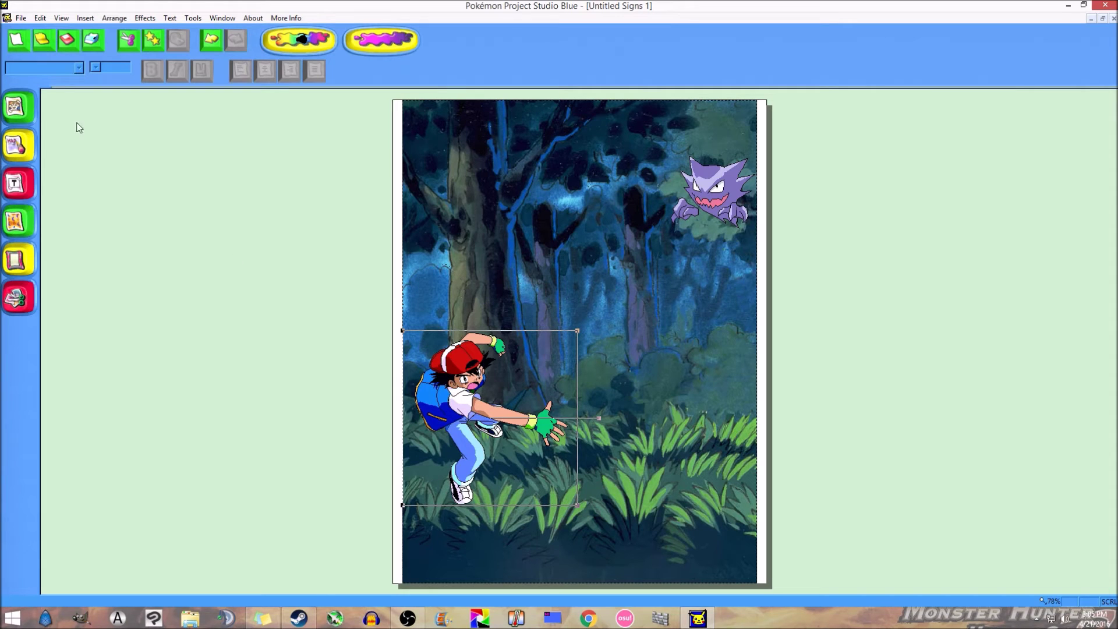
Open the graphic library's Pokémon Graphics Stuff category and scroll through its pictures.
{"action": "left_click", "coordinate": [14, 142]}
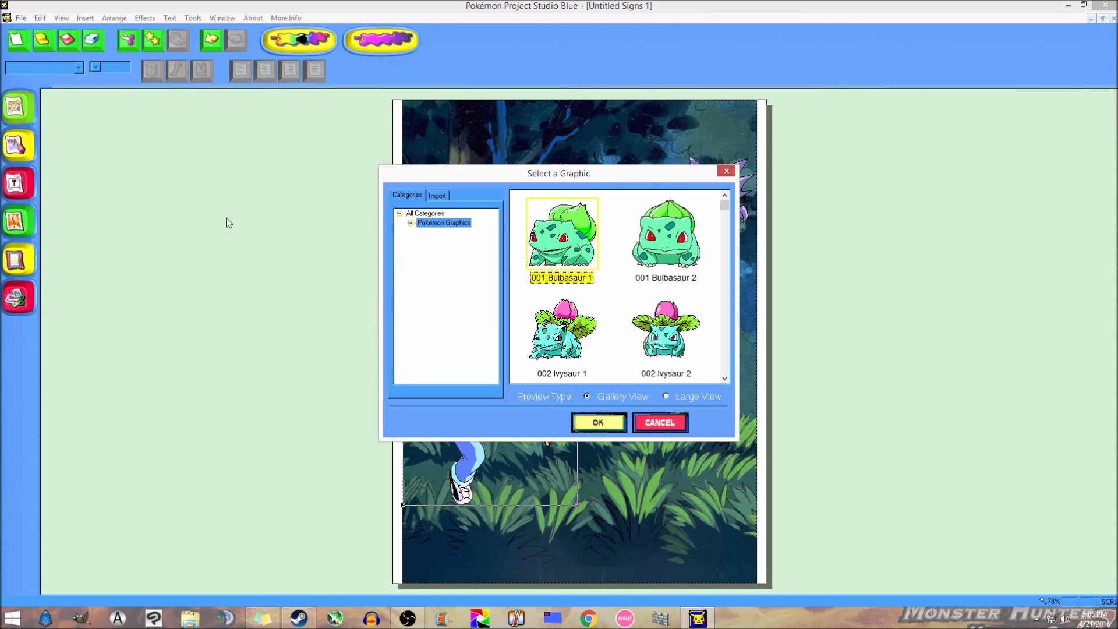
{"action": "left_click", "coordinate": [411, 225]}
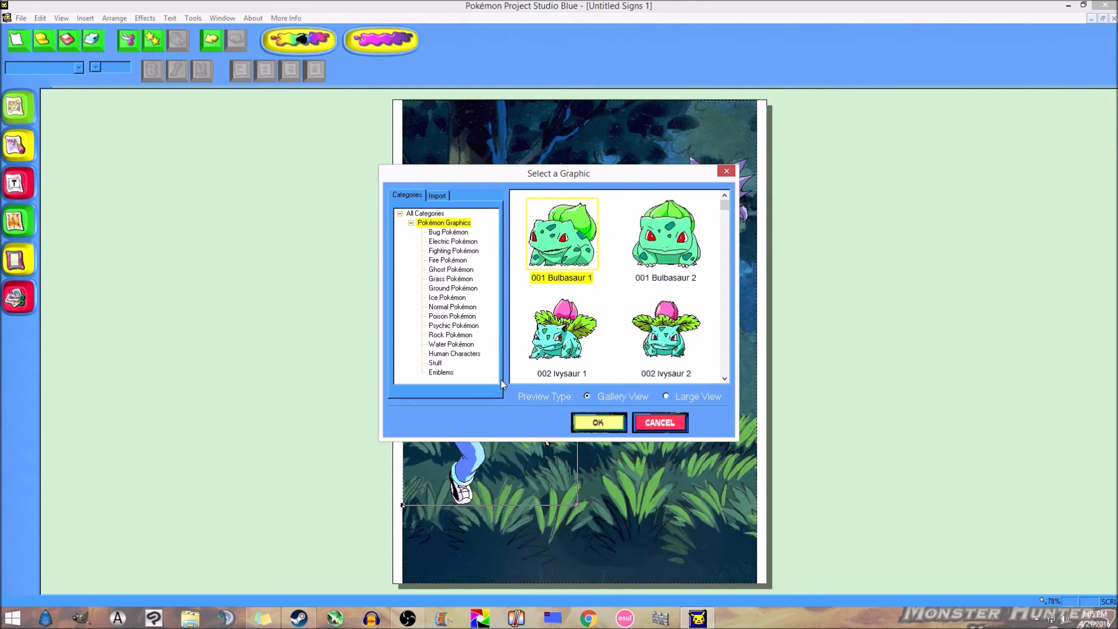
{"action": "left_click", "coordinate": [440, 372]}
{"action": "left_click", "coordinate": [438, 363]}
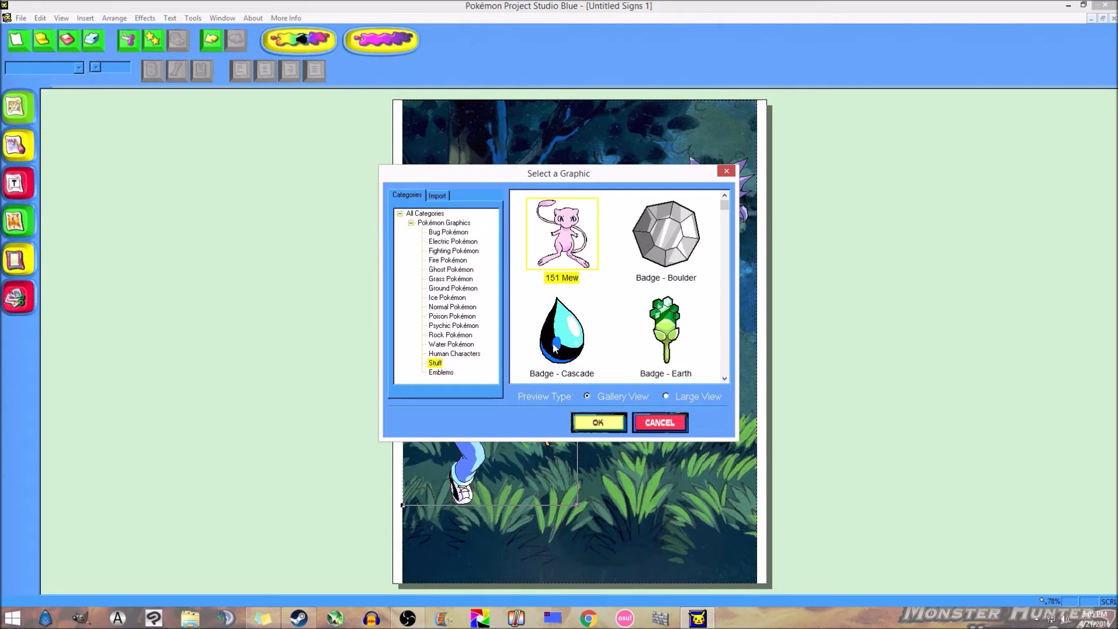
{"action": "left_click", "coordinate": [726, 380]}
{"action": "left_click", "coordinate": [726, 381]}
{"action": "left_click", "coordinate": [726, 381]}
{"action": "left_click", "coordinate": [726, 381]}
{"action": "left_click", "coordinate": [725, 381]}
{"action": "left_click", "coordinate": [726, 380]}
{"action": "left_click", "coordinate": [726, 379]}
{"action": "left_click", "coordinate": [726, 380]}
{"action": "left_click", "coordinate": [725, 380]}
{"action": "left_click", "coordinate": [726, 380]}
{"action": "left_click", "coordinate": [726, 380]}
{"action": "left_click", "coordinate": [726, 379]}
{"action": "left_click", "coordinate": [725, 380]}
{"action": "left_click", "coordinate": [726, 379]}
{"action": "left_click", "coordinate": [725, 379]}
{"action": "left_click", "coordinate": [726, 380]}
Glance at other categories, return to Stuff, and select Poké Ball 01.
{"action": "left_click", "coordinate": [455, 354]}
{"action": "left_click", "coordinate": [457, 345]}
{"action": "left_click", "coordinate": [441, 372]}
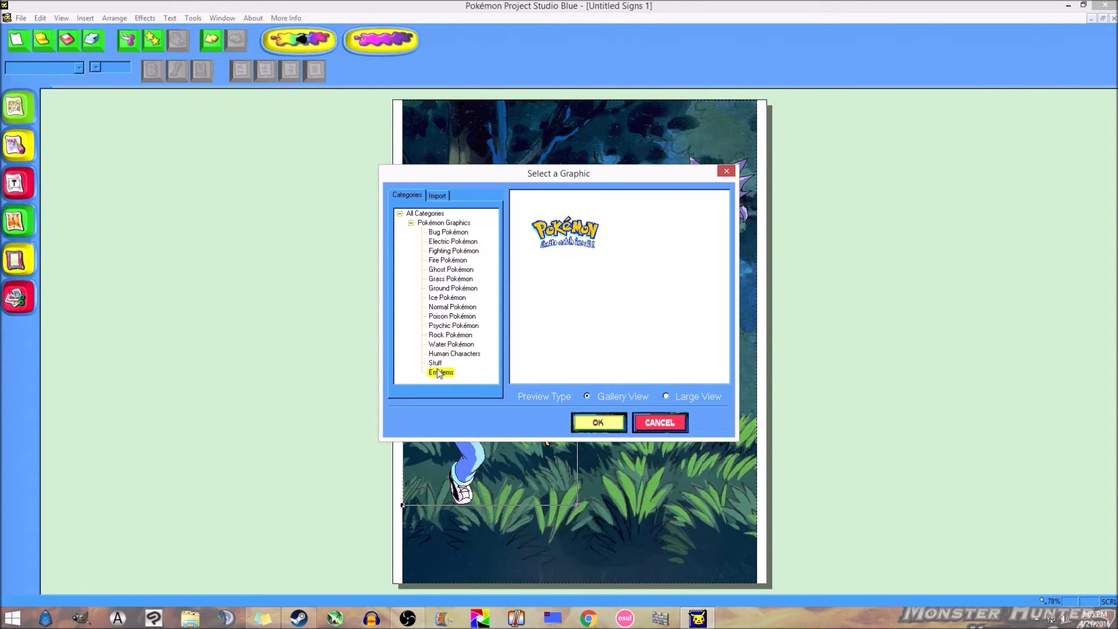
{"action": "left_click", "coordinate": [436, 363]}
{"action": "left_click", "coordinate": [726, 380]}
{"action": "left_click", "coordinate": [726, 380]}
{"action": "left_click", "coordinate": [726, 379]}
{"action": "left_click", "coordinate": [726, 380]}
{"action": "left_click", "coordinate": [724, 379]}
{"action": "left_click", "coordinate": [724, 380]}
{"action": "left_click", "coordinate": [724, 380]}
{"action": "left_click", "coordinate": [725, 380]}
{"action": "left_click", "coordinate": [725, 380]}
{"action": "left_click", "coordinate": [724, 380]}
{"action": "left_click", "coordinate": [725, 380]}
{"action": "left_click", "coordinate": [725, 379]}
{"action": "left_click", "coordinate": [724, 380]}
{"action": "left_click", "coordinate": [724, 380]}
{"action": "left_click", "coordinate": [724, 380]}
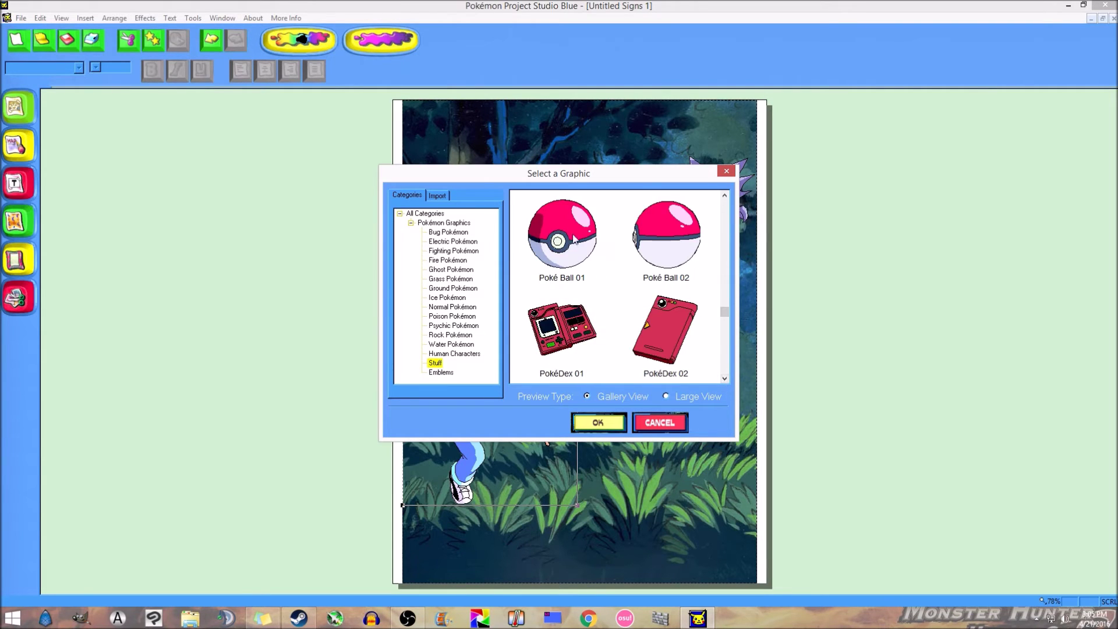
{"action": "left_click", "coordinate": [590, 238]}
Insert Poké Ball 01, shrink it, and place it just past Ash's outstretched hand.
{"action": "left_click", "coordinate": [610, 426]}
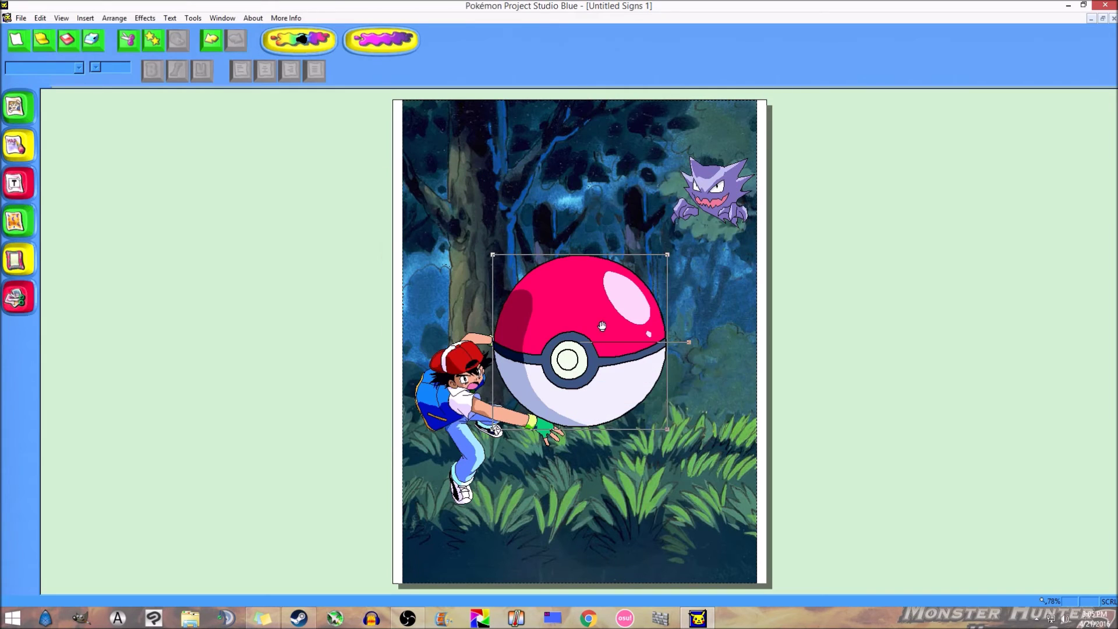
{"action": "left_click_drag", "start_coordinate": [670, 254], "coordinate": [590, 434]}
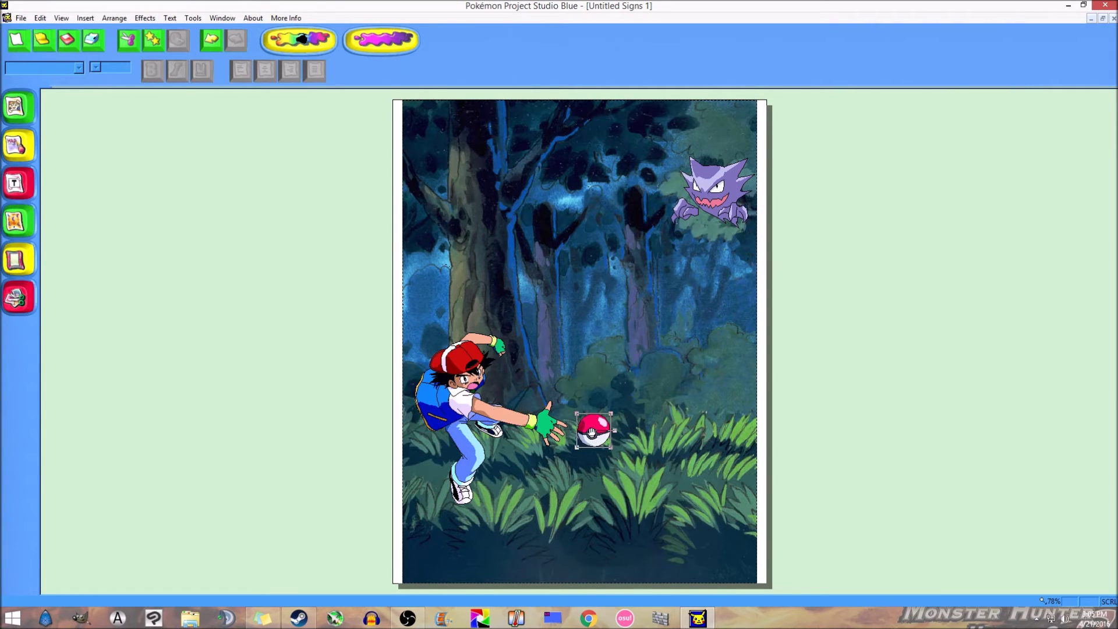
{"action": "left_click", "coordinate": [673, 394]}
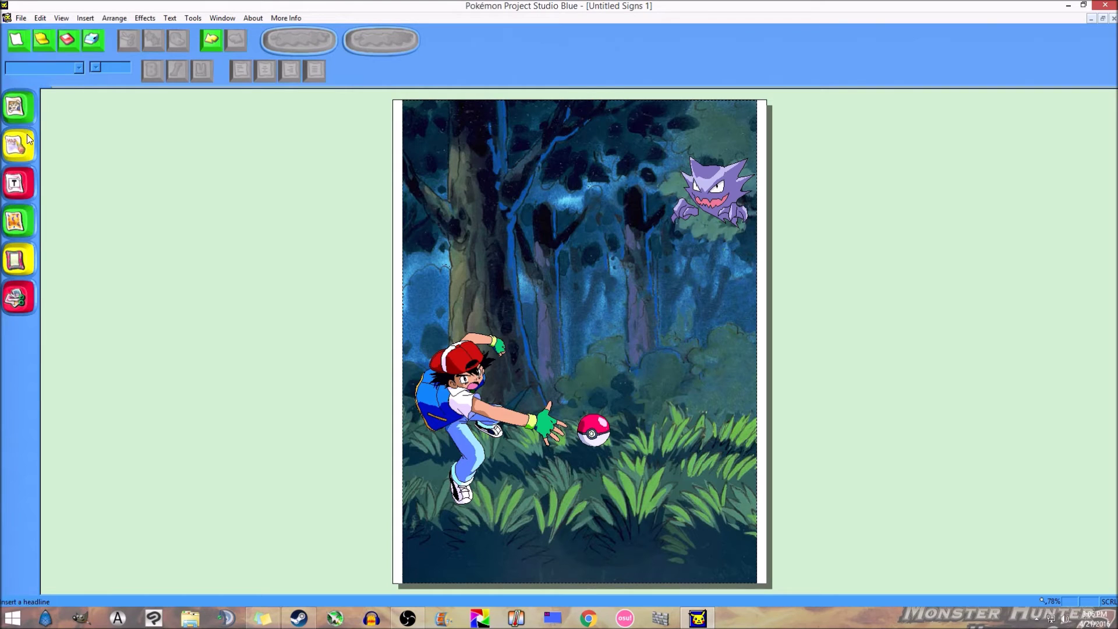
{"action": "left_click", "coordinate": [20, 18]}
Start a new project and preview the Wearables Keychain Flareon and Keychain Gengar crafts.
{"action": "left_click", "coordinate": [64, 32]}
{"action": "left_click_drag", "start_coordinate": [612, 155], "coordinate": [406, 172]}
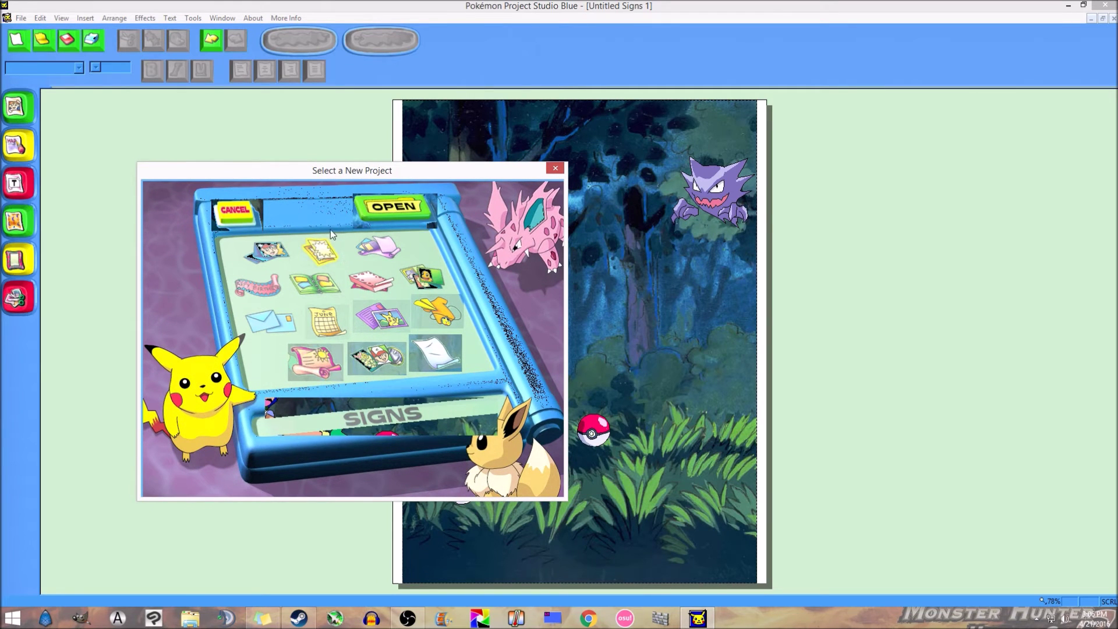
{"action": "double_click", "coordinate": [448, 323]}
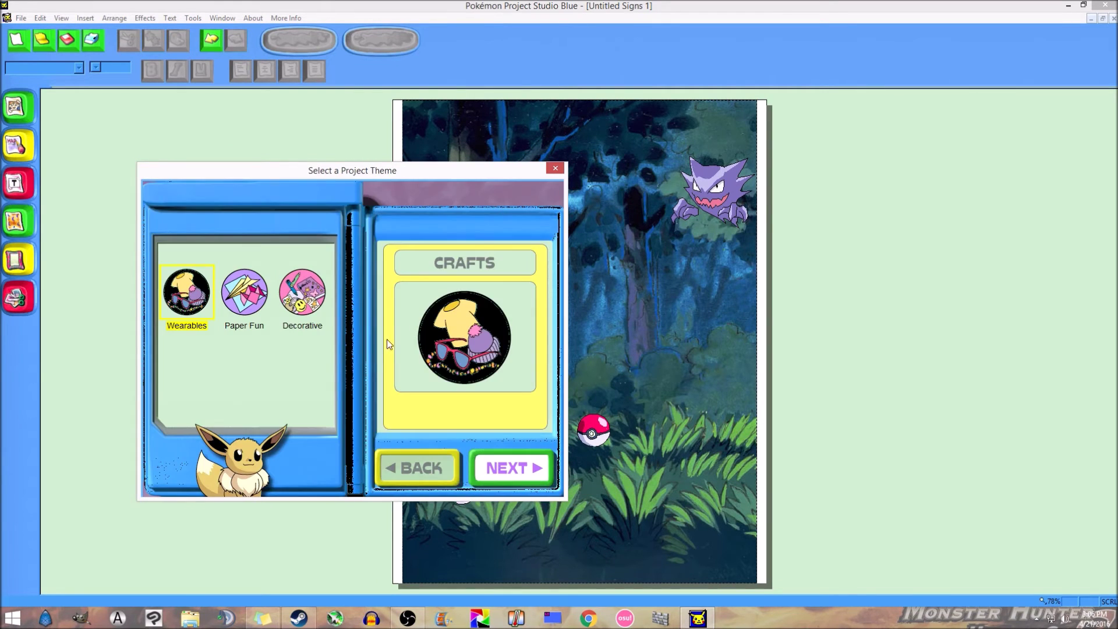
{"action": "double_click", "coordinate": [312, 298]}
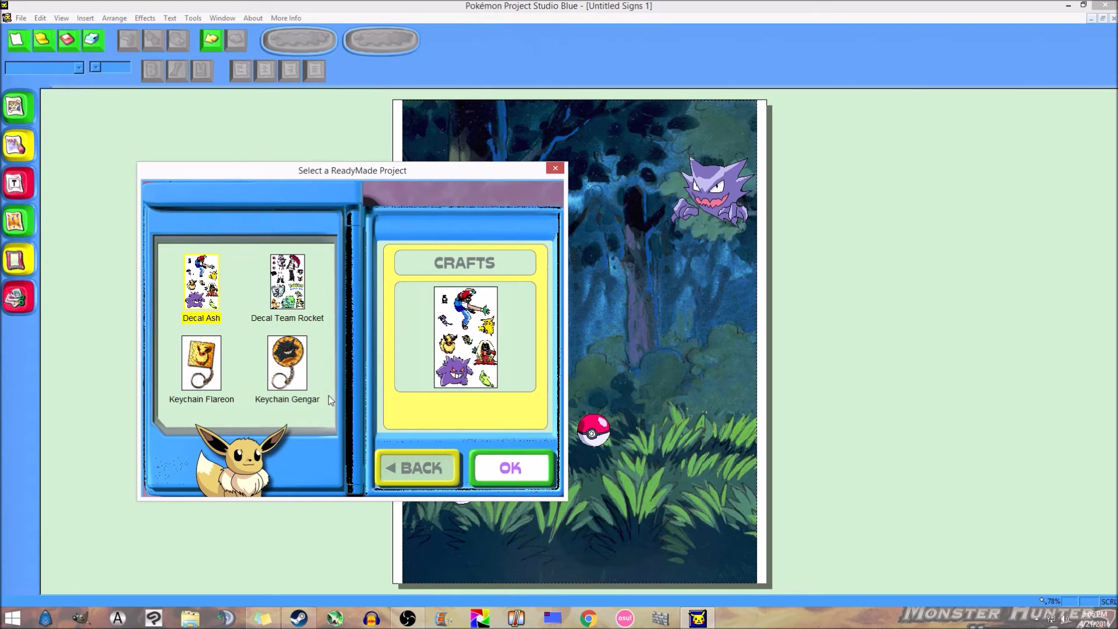
{"action": "left_click", "coordinate": [190, 370]}
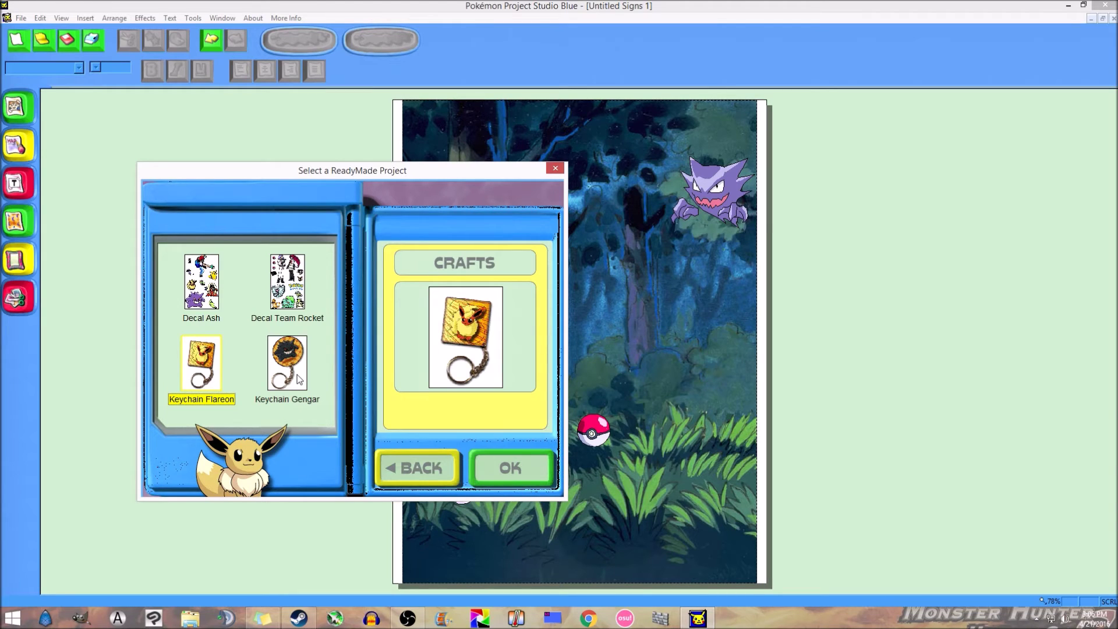
{"action": "left_click", "coordinate": [299, 379]}
{"action": "left_click", "coordinate": [215, 380]}
{"action": "left_click", "coordinate": [282, 376]}
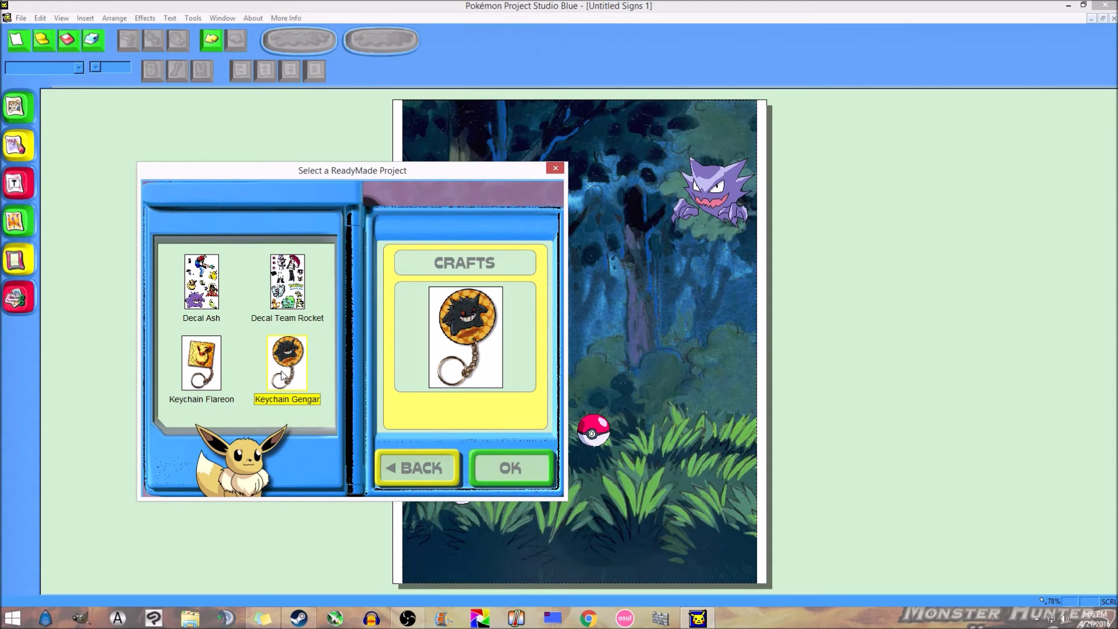
{"action": "left_click", "coordinate": [211, 370]}
{"action": "left_click", "coordinate": [299, 361]}
Browse the Paper Fun and Wearables craft themes, then return to the project types.
{"action": "left_click", "coordinate": [425, 468]}
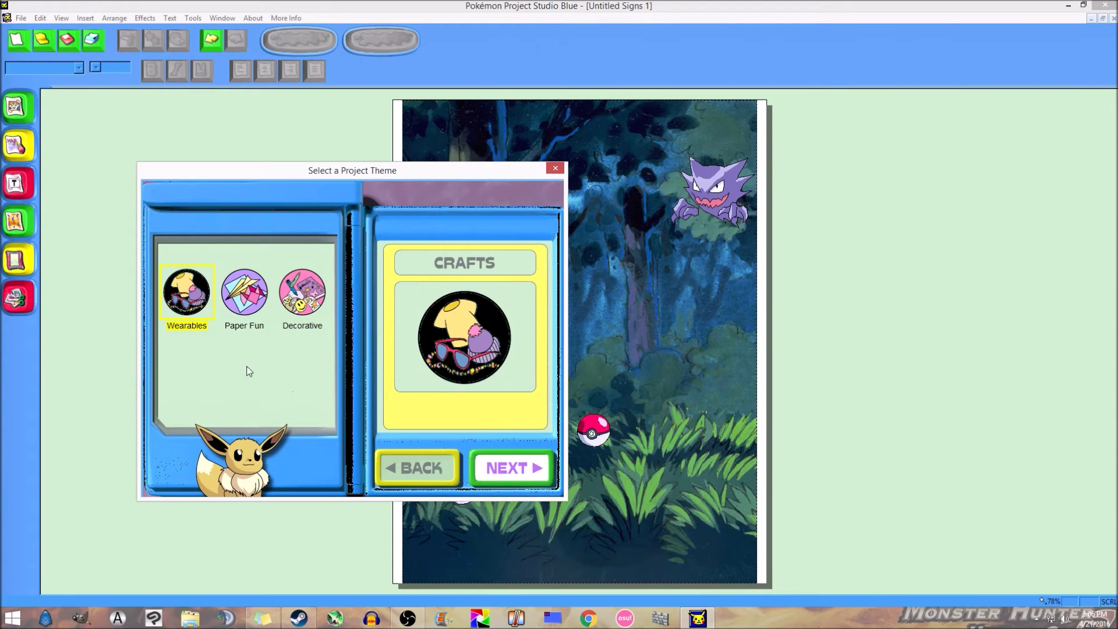
{"action": "double_click", "coordinate": [243, 287]}
{"action": "left_click", "coordinate": [326, 404]}
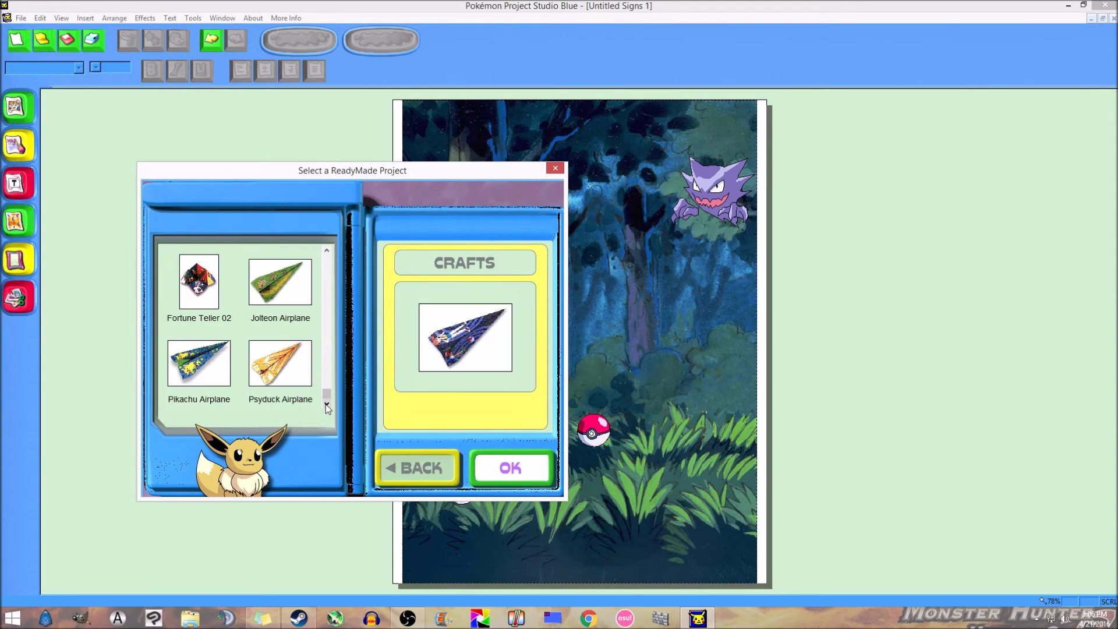
{"action": "left_click", "coordinate": [412, 474]}
{"action": "double_click", "coordinate": [189, 300]}
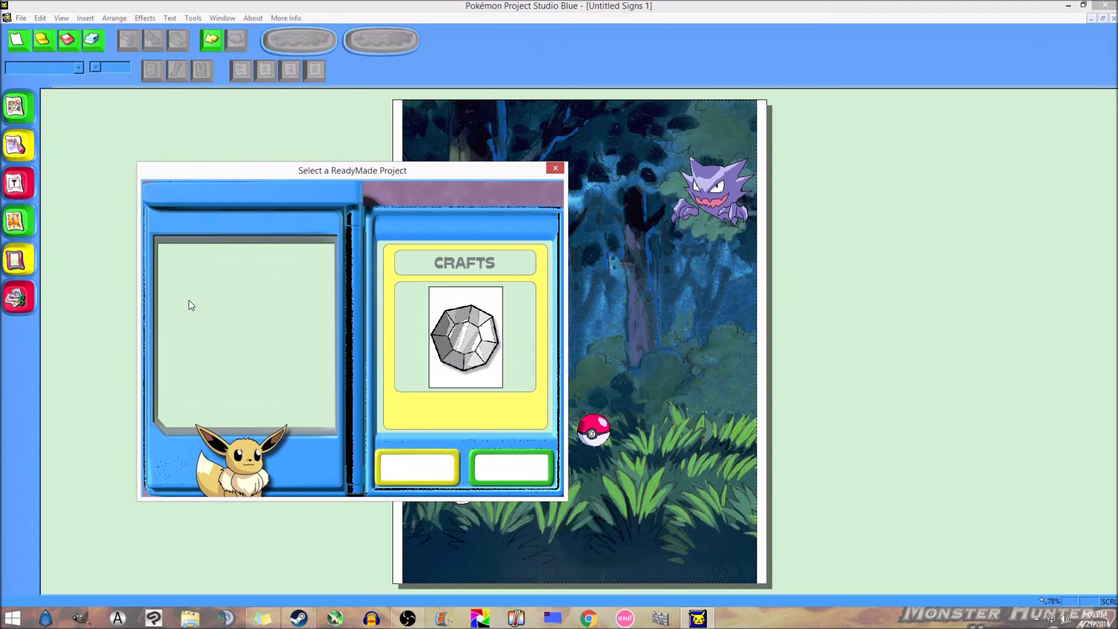
{"action": "scroll", "coordinate": [327, 409], "scroll_direction": "down", "scroll_amount": 4}
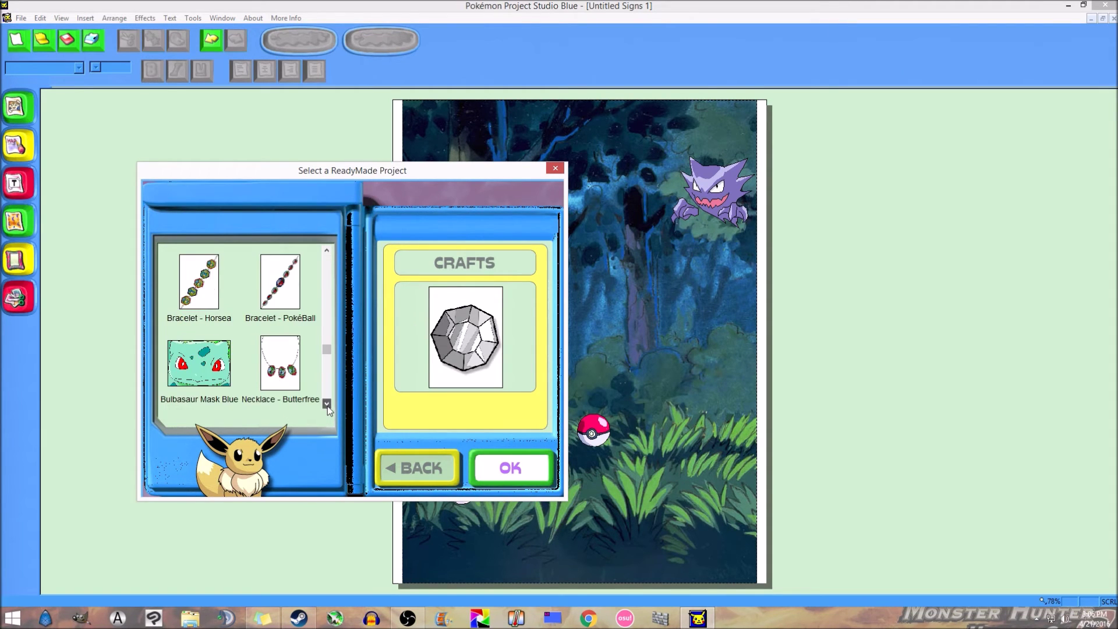
{"action": "left_click", "coordinate": [408, 461]}
{"action": "left_click", "coordinate": [400, 469]}
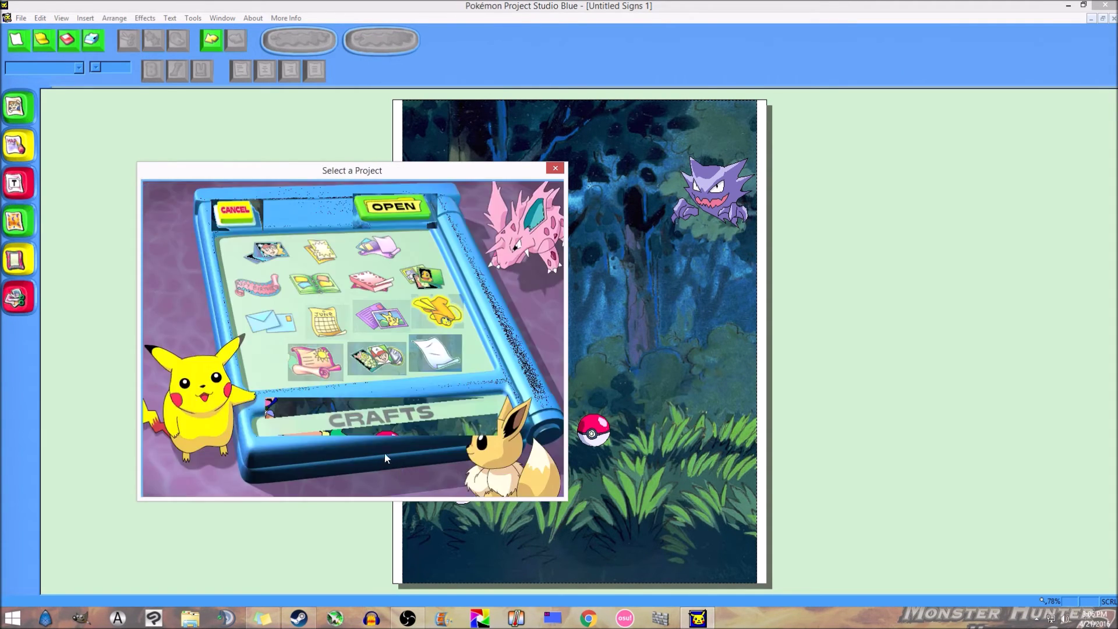
Start a ready-made Stickers project on Avery #3112 Small Round sheets, then step back.
{"action": "double_click", "coordinate": [387, 366]}
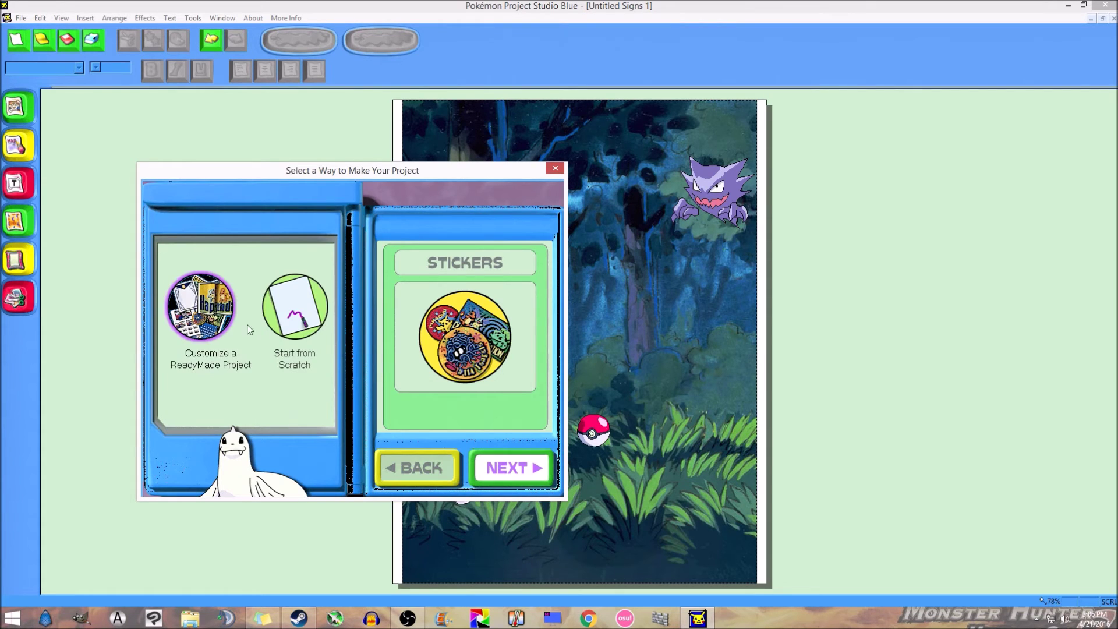
{"action": "left_click", "coordinate": [295, 307]}
{"action": "left_click", "coordinate": [507, 468]}
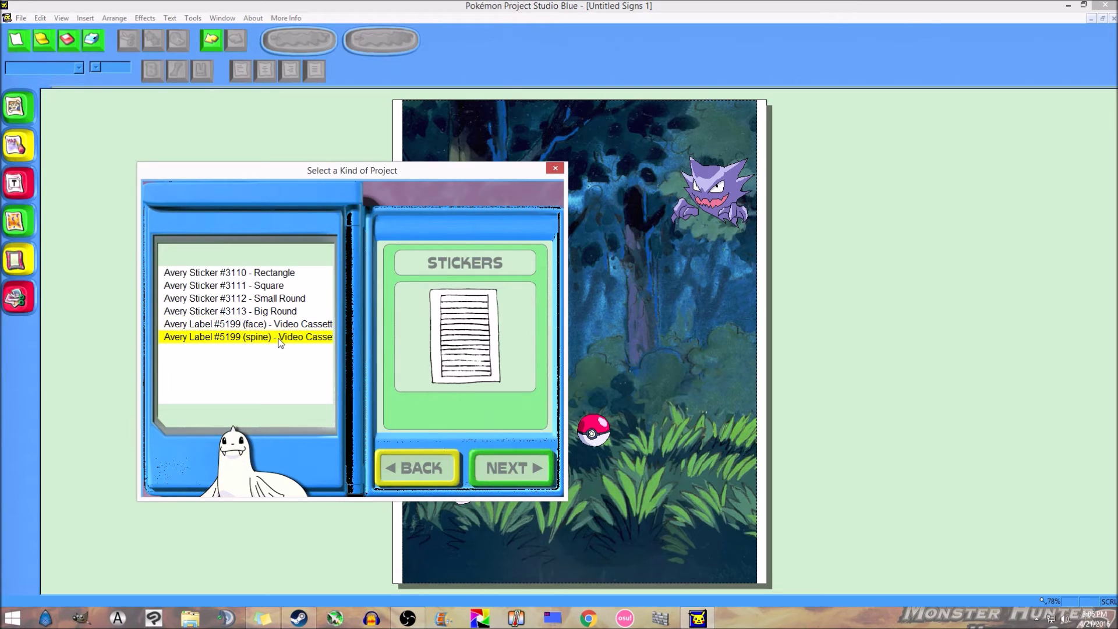
{"action": "left_click", "coordinate": [274, 298]}
{"action": "left_click", "coordinate": [483, 474]}
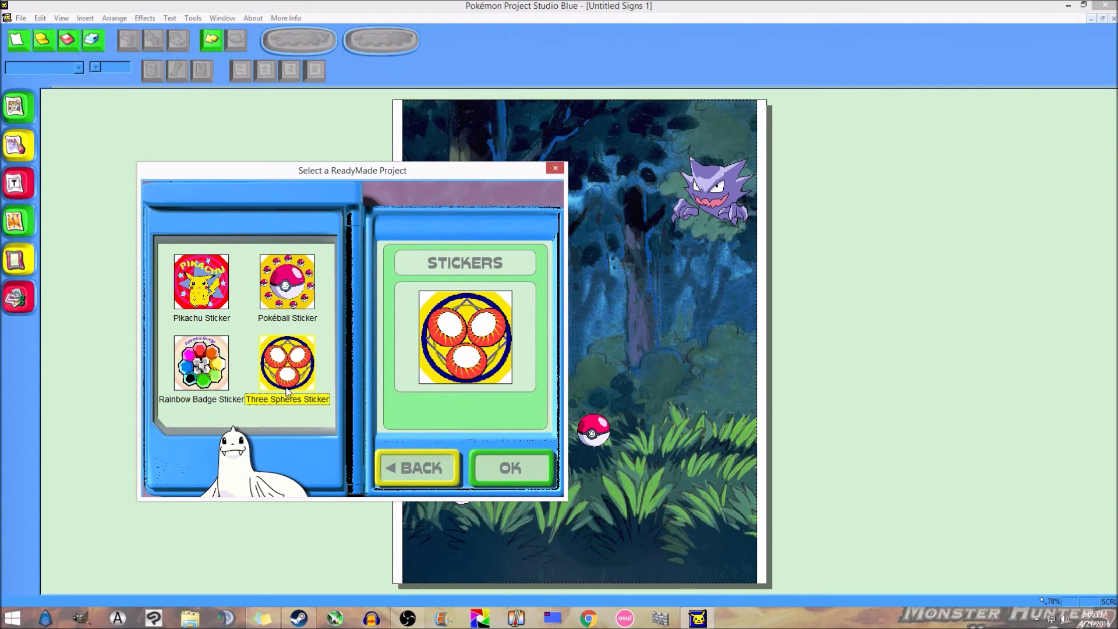
{"action": "left_click", "coordinate": [426, 478]}
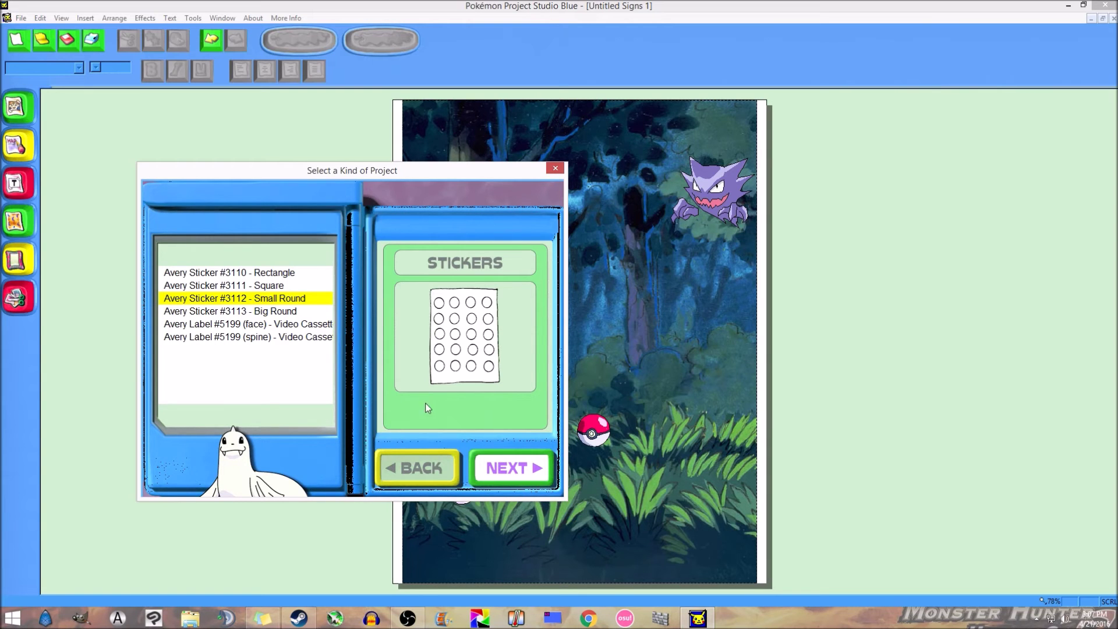
Back out to the project types and open the ready-made Certificates.
{"action": "left_click", "coordinate": [422, 468]}
{"action": "left_click", "coordinate": [426, 473]}
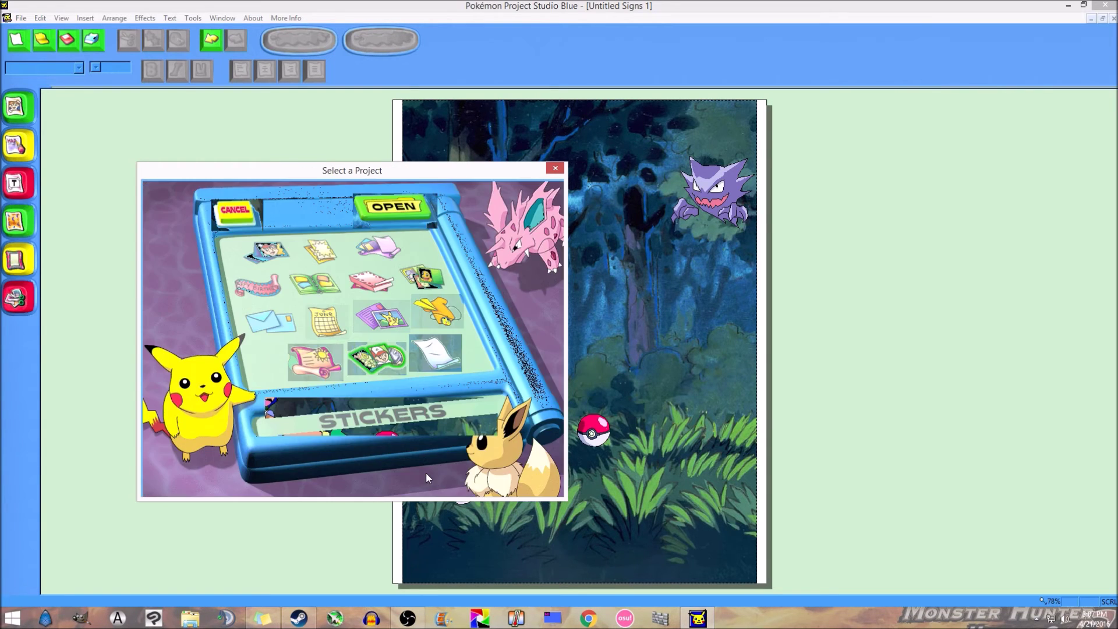
{"action": "double_click", "coordinate": [315, 359]}
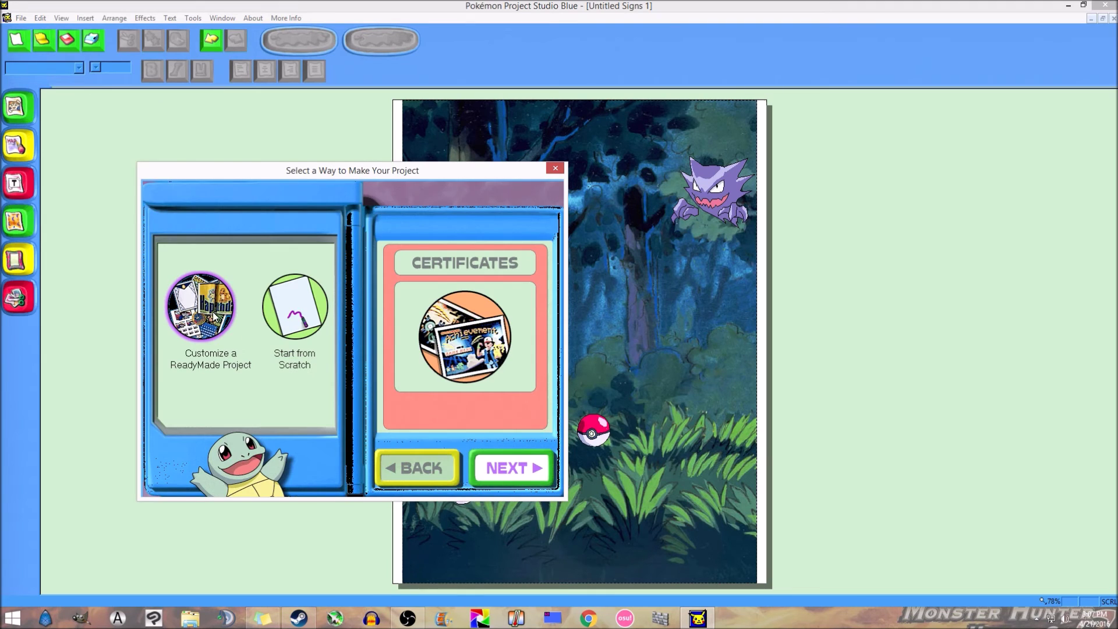
{"action": "left_click", "coordinate": [487, 467]}
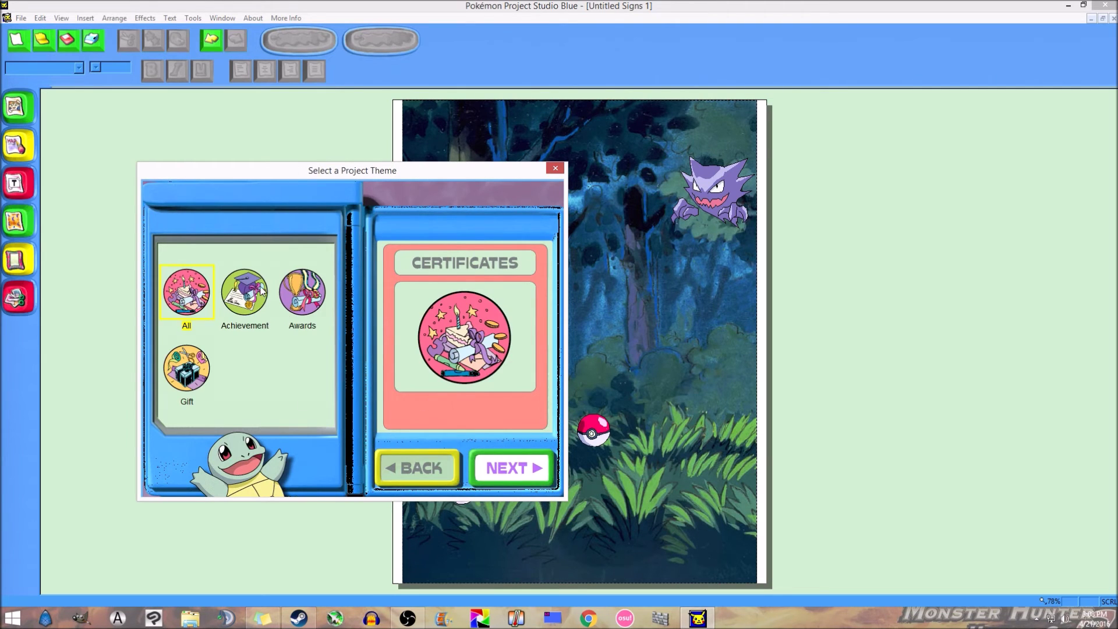
{"action": "left_click", "coordinate": [478, 464]}
Preview the Cubone and Exeggutor Award certificates, then return to the project types list.
{"action": "left_click", "coordinate": [226, 362]}
{"action": "left_click", "coordinate": [315, 372]}
{"action": "scroll", "coordinate": [327, 403], "scroll_direction": "down", "scroll_amount": 5}
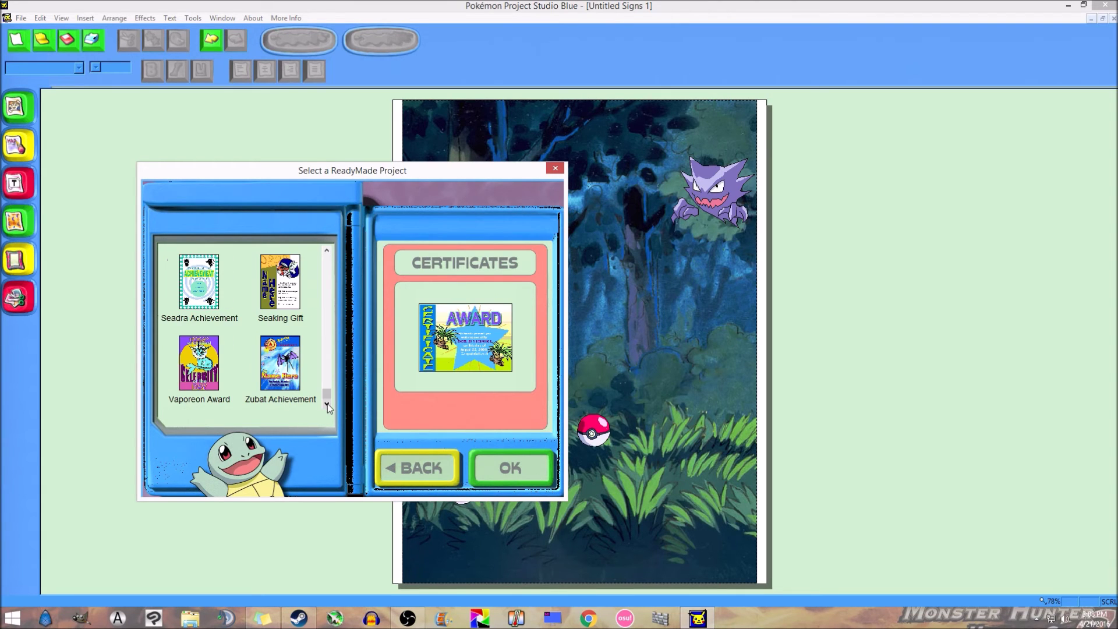
{"action": "left_click", "coordinate": [419, 483]}
{"action": "left_click", "coordinate": [421, 483]}
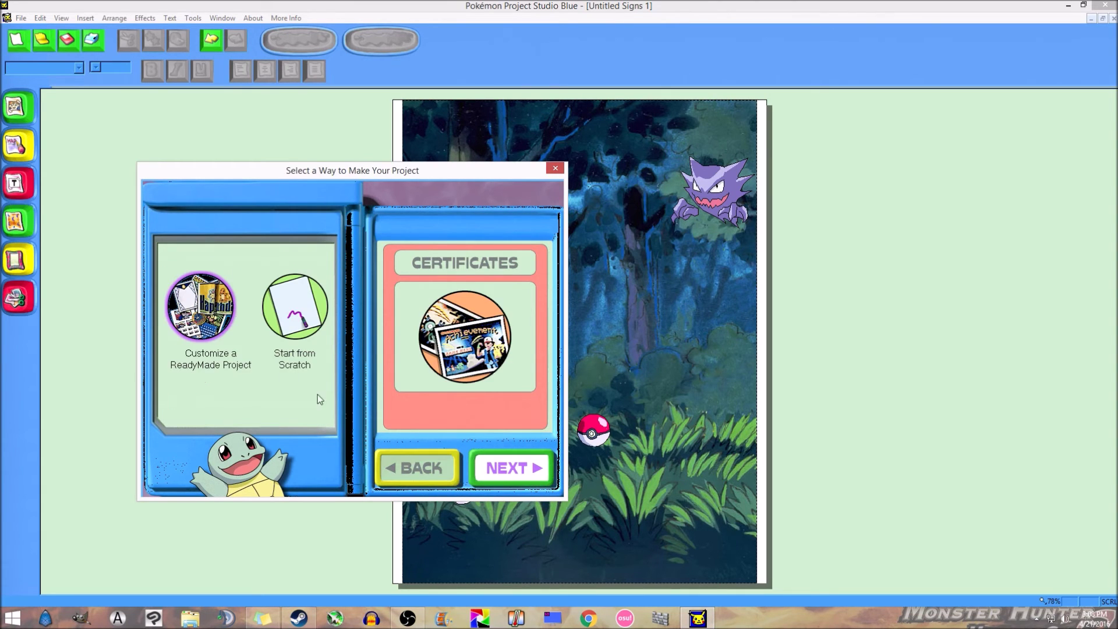
{"action": "left_click", "coordinate": [415, 481]}
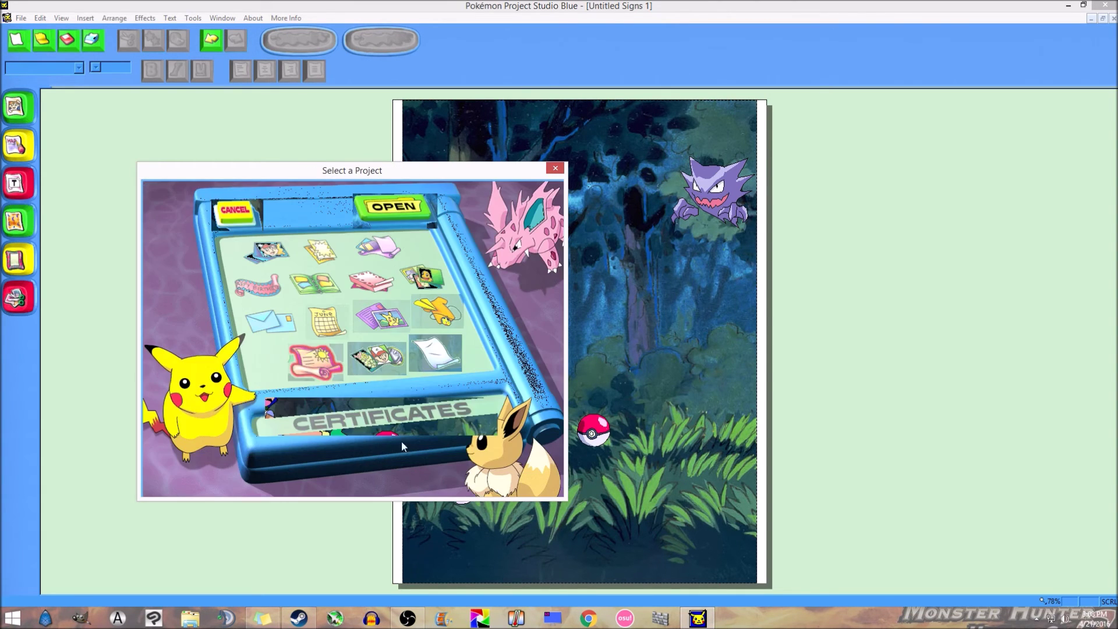
Open the ready-made Calendars and preview Calendars 03, 04 and 06.
{"action": "left_click", "coordinate": [332, 332]}
{"action": "left_click", "coordinate": [515, 466]}
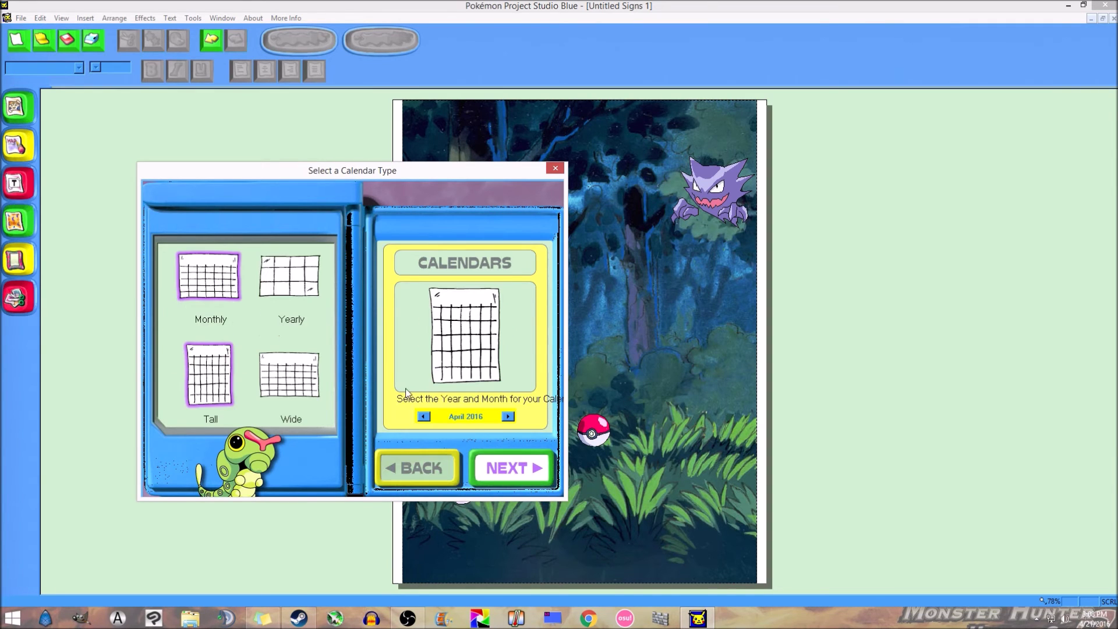
{"action": "left_click", "coordinate": [515, 467]}
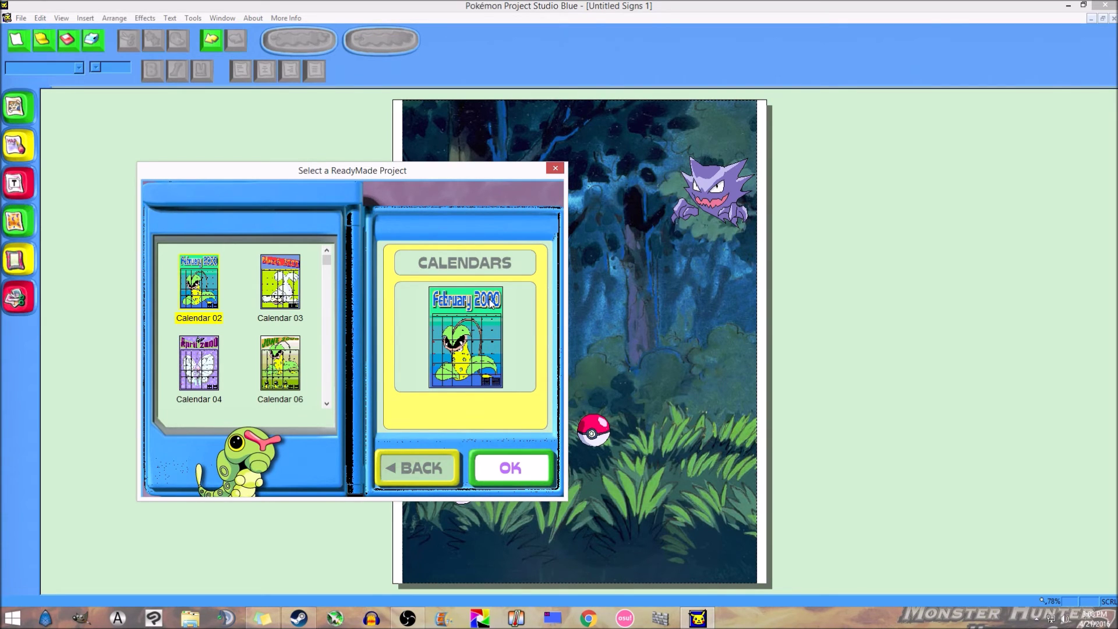
{"action": "left_click", "coordinate": [297, 299]}
{"action": "left_click", "coordinate": [201, 361]}
{"action": "left_click", "coordinate": [294, 381]}
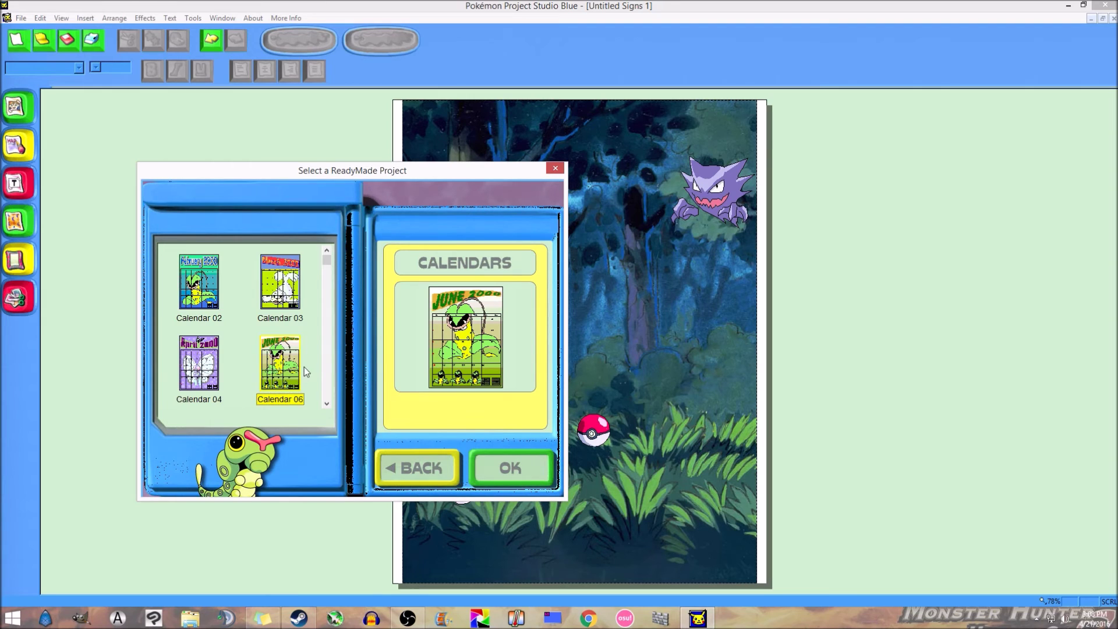
Preview Calendars 04, 08, 07, 09, 11 and 12.
{"action": "left_click", "coordinate": [219, 365]}
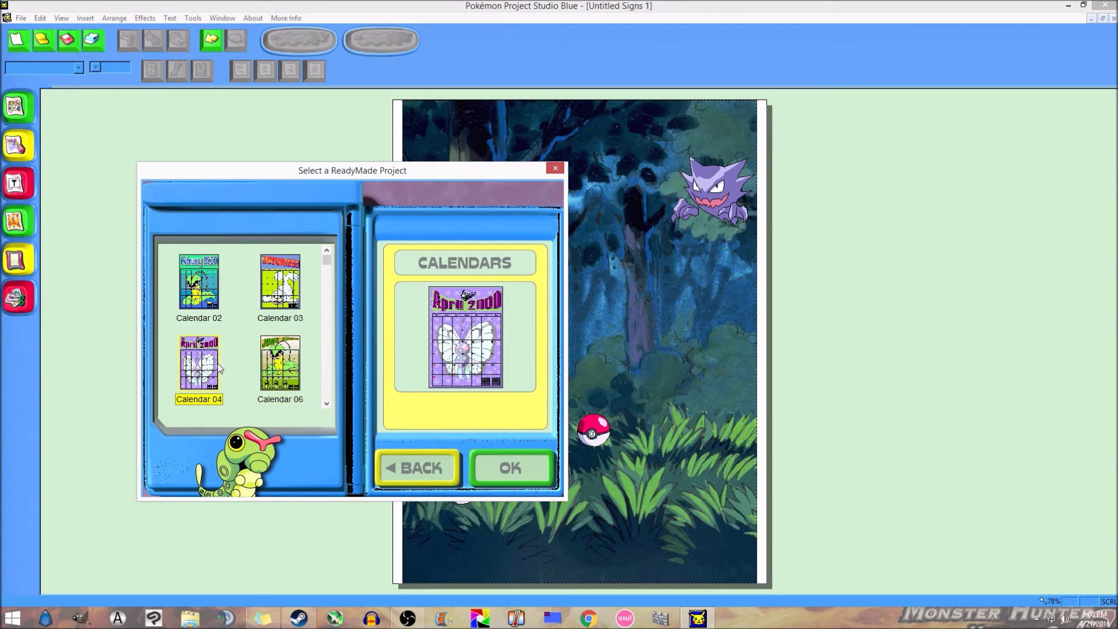
{"action": "left_click", "coordinate": [326, 408]}
{"action": "left_click", "coordinate": [279, 376]}
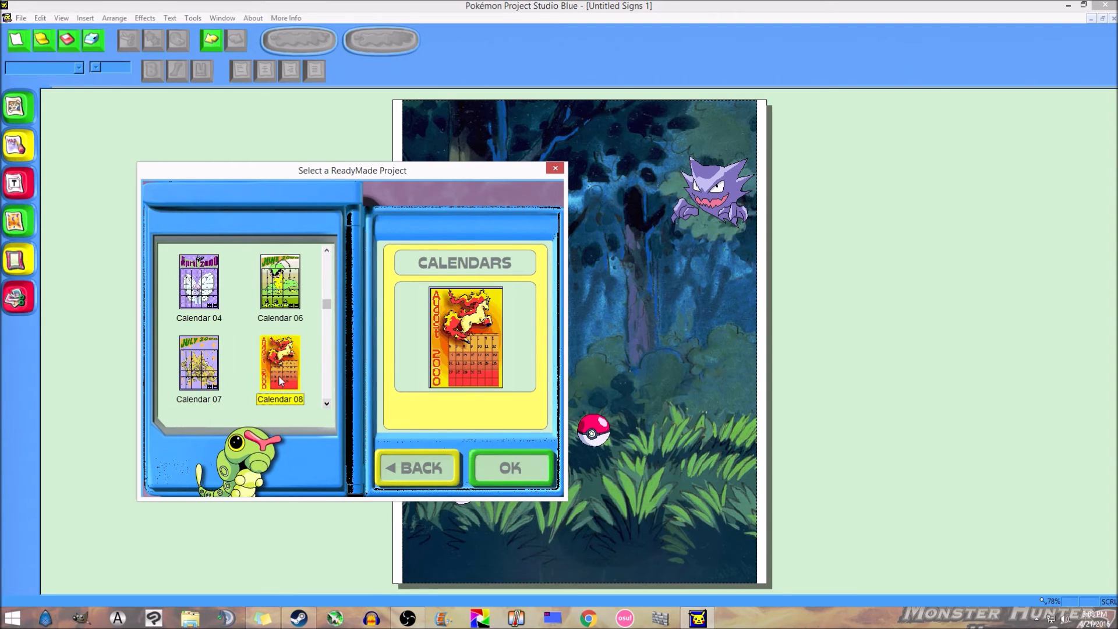
{"action": "key", "text": "Left"}
{"action": "left_click", "coordinate": [327, 404]}
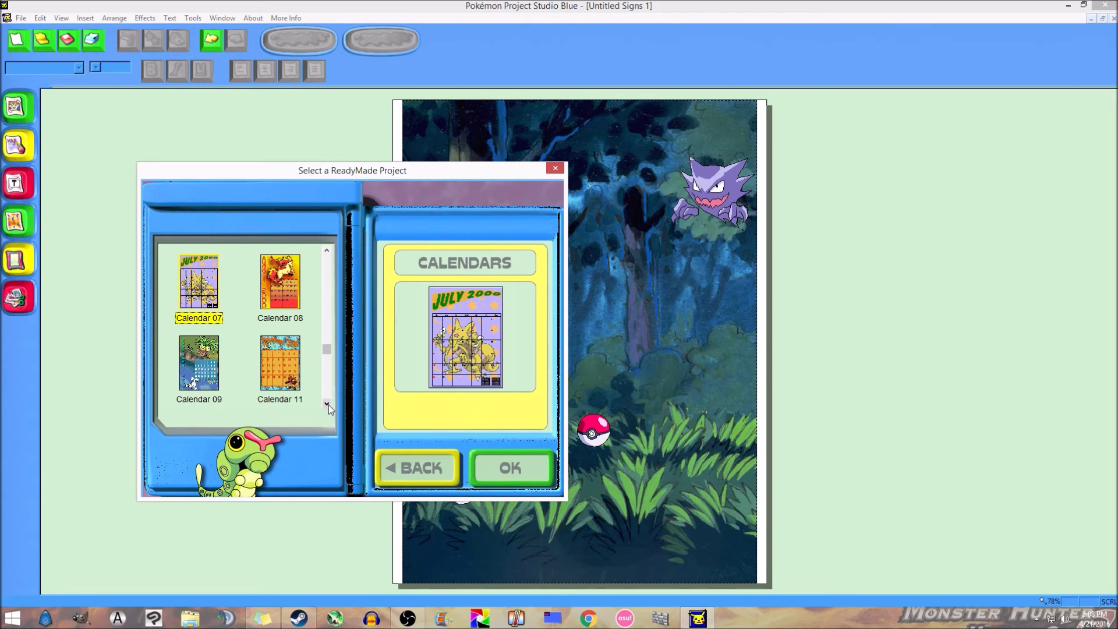
{"action": "key", "text": "Down"}
{"action": "left_click", "coordinate": [327, 404]}
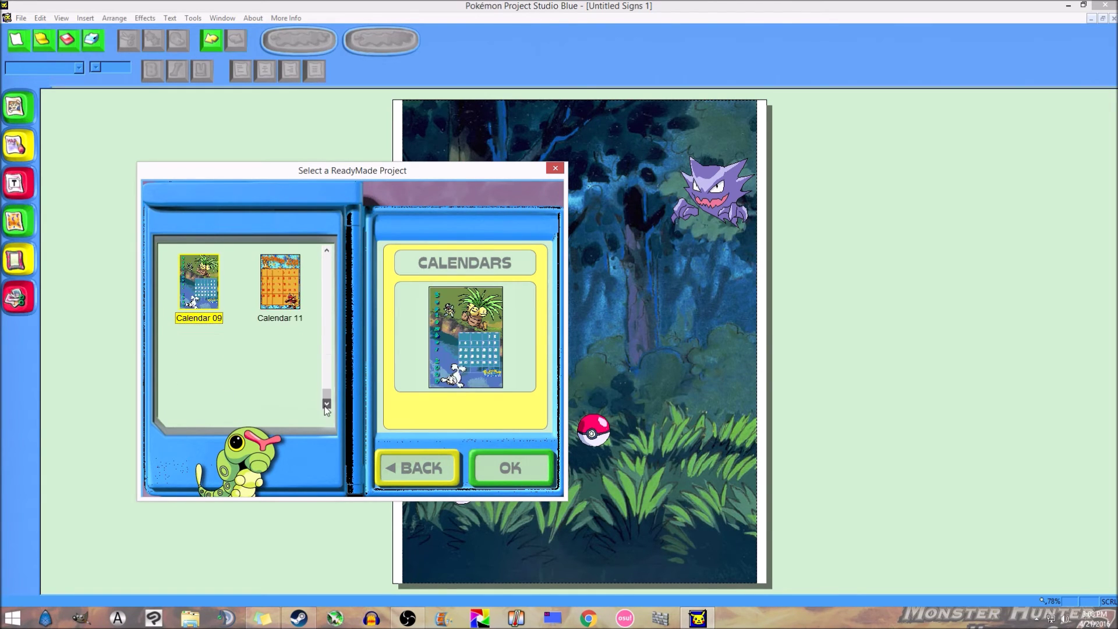
{"action": "left_click", "coordinate": [275, 315]}
{"action": "left_click", "coordinate": [218, 386]}
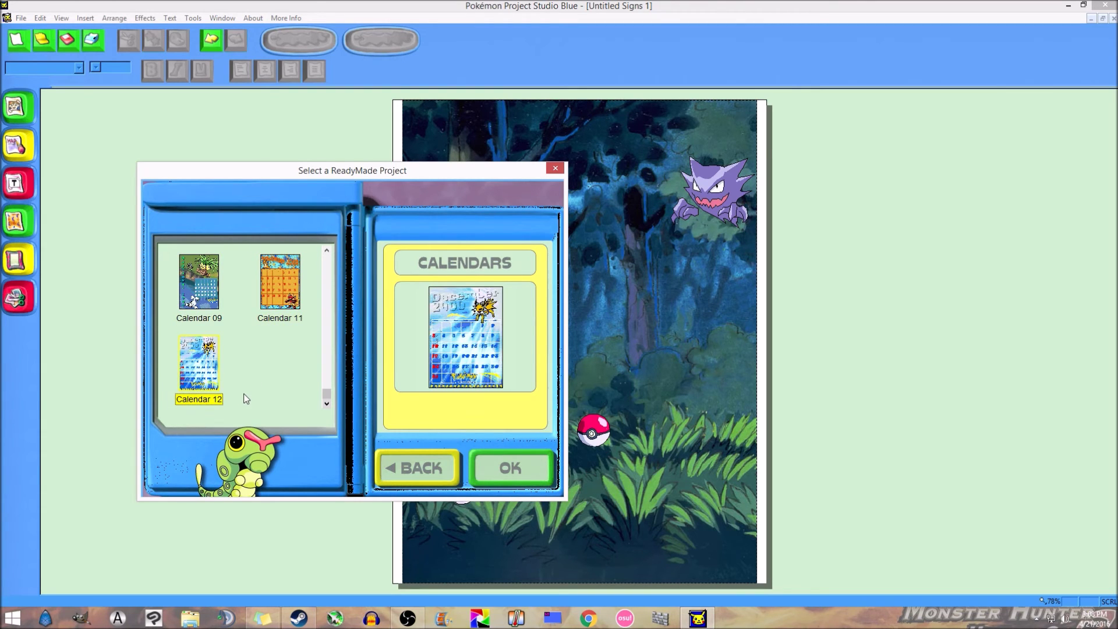
{"action": "left_click", "coordinate": [329, 249]}
{"action": "left_click", "coordinate": [329, 249]}
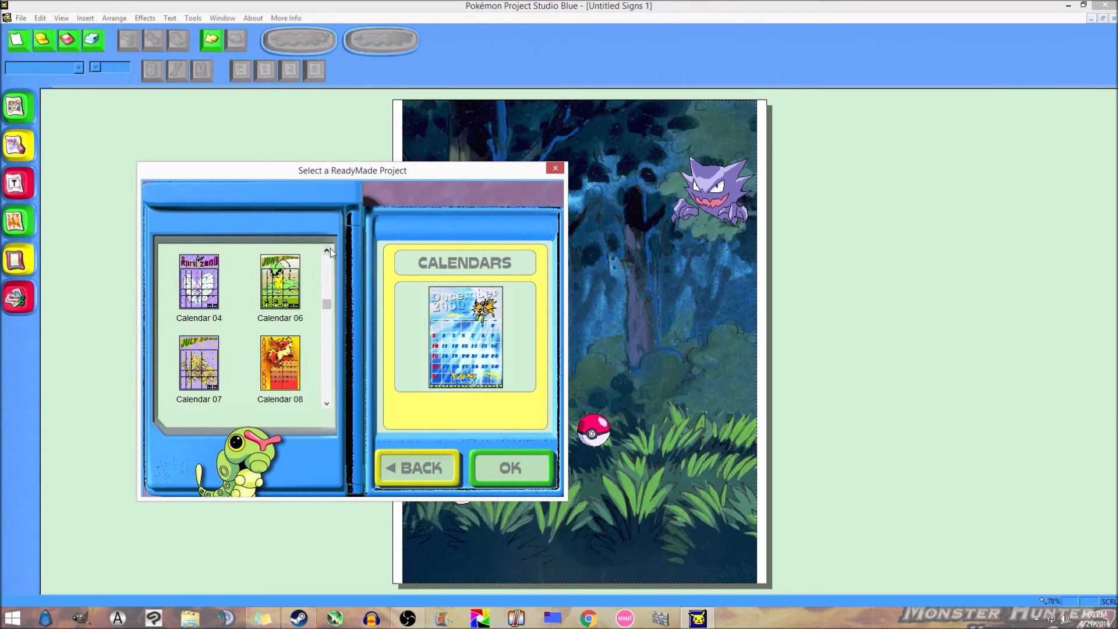
{"action": "left_click", "coordinate": [326, 250]}
{"action": "left_click", "coordinate": [327, 403]}
{"action": "left_click", "coordinate": [327, 403]}
{"action": "left_click", "coordinate": [327, 404]}
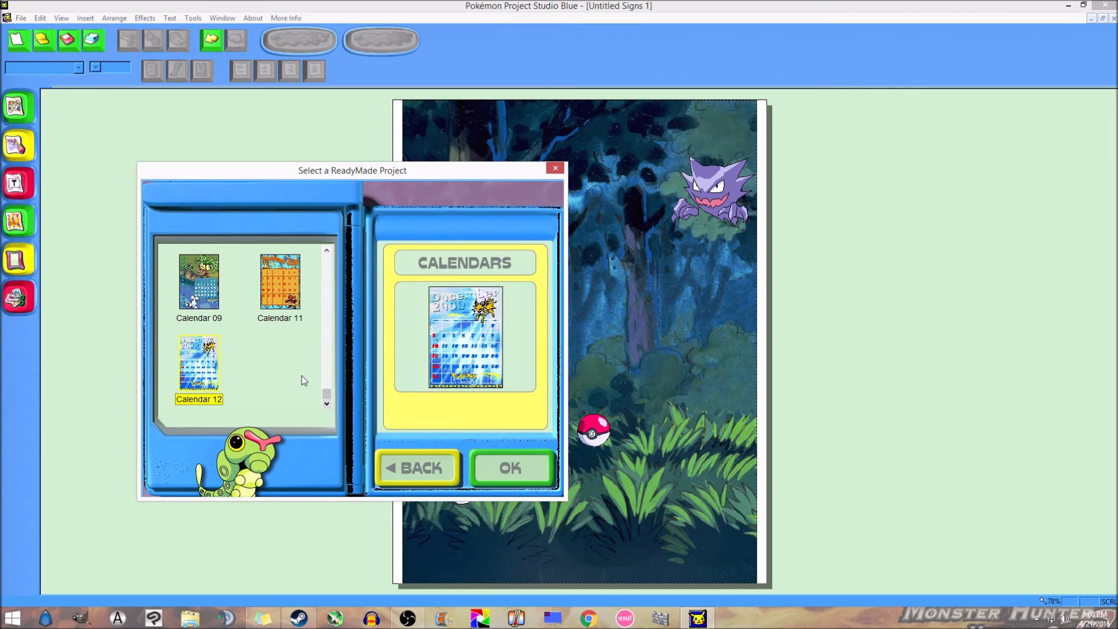
Look through the wide ready-made calendars, previewing Calendars 05 and 10.
{"action": "left_click", "coordinate": [509, 467]}
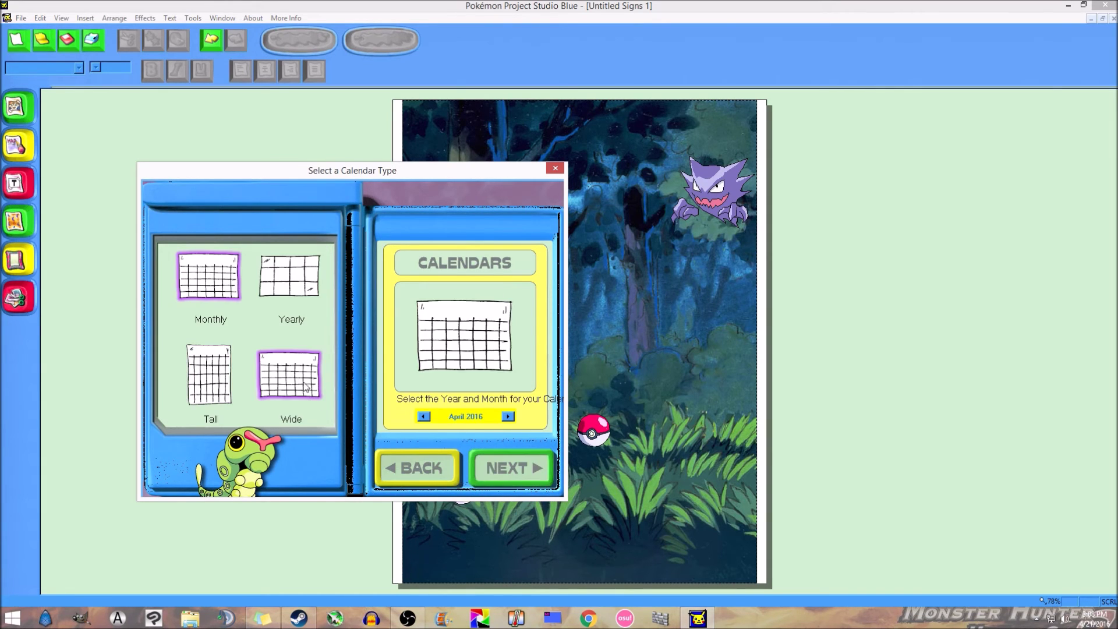
{"action": "left_click", "coordinate": [509, 467]}
{"action": "left_click", "coordinate": [294, 289]}
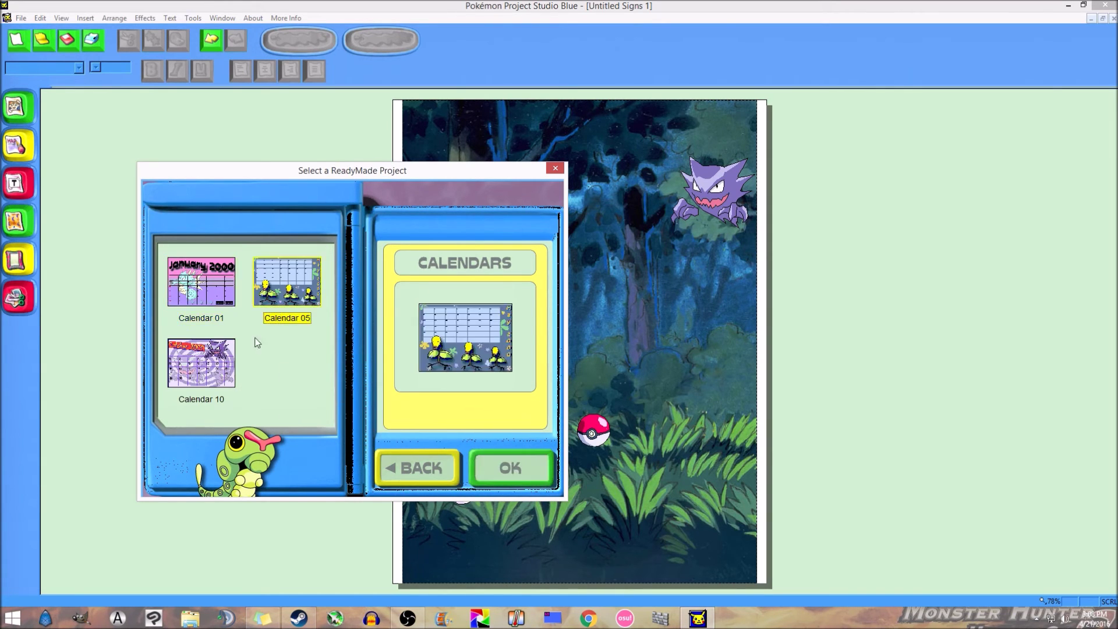
{"action": "left_click", "coordinate": [229, 369]}
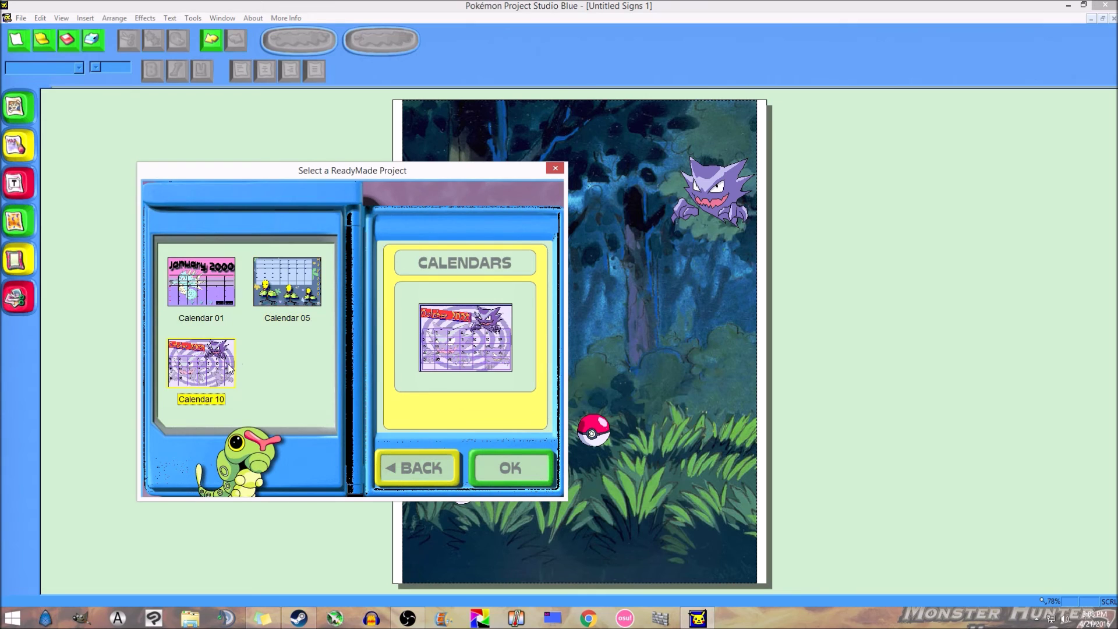
{"action": "left_click", "coordinate": [400, 466]}
Check the yearly calendars, then revisit wide Calendars 05, 01 and 10.
{"action": "left_click", "coordinate": [291, 277]}
{"action": "left_click", "coordinate": [512, 468]}
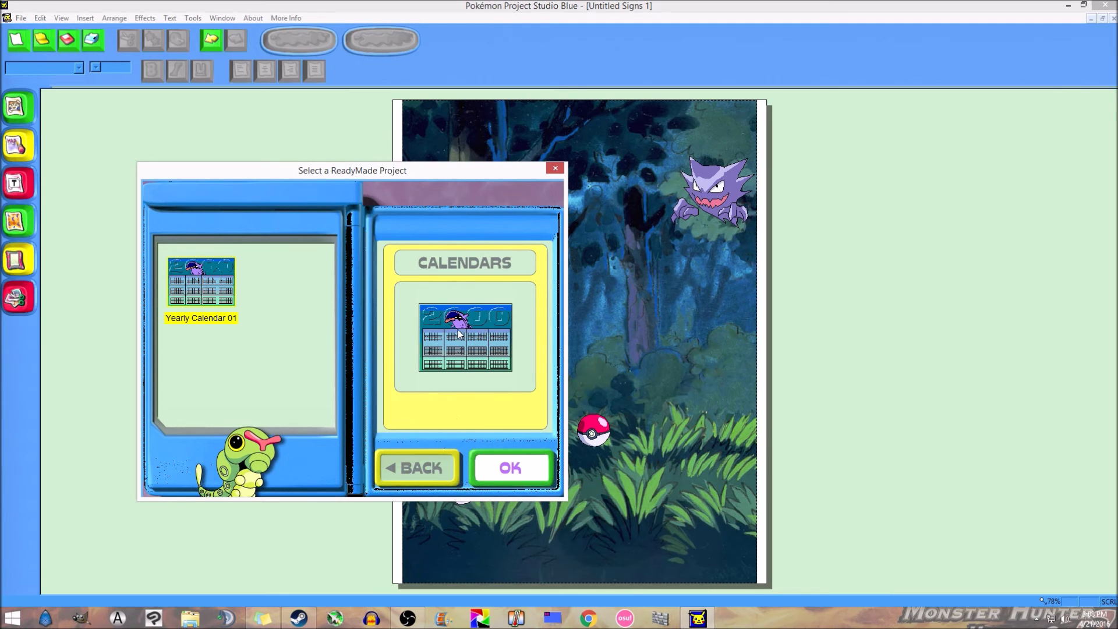
{"action": "left_click", "coordinate": [424, 469]}
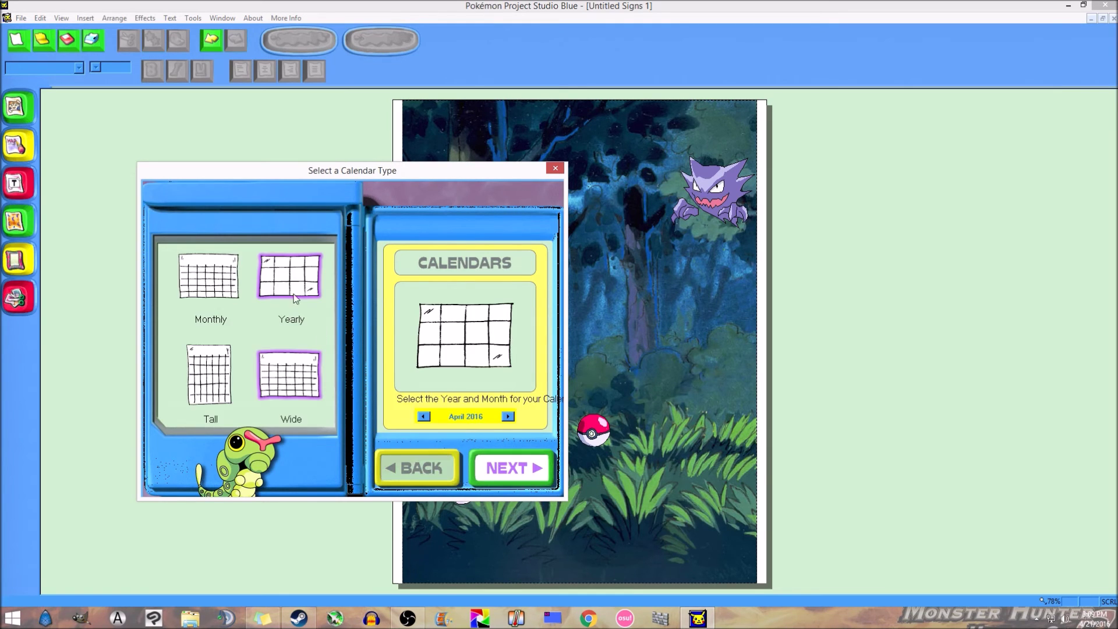
{"action": "left_click", "coordinate": [521, 470]}
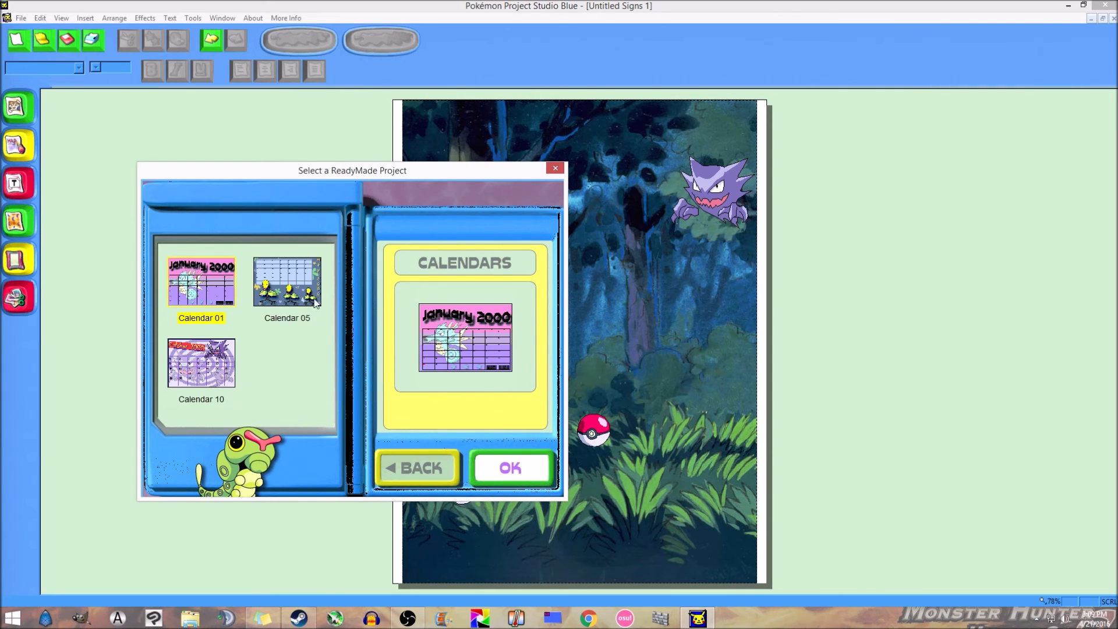
{"action": "left_click", "coordinate": [286, 286]}
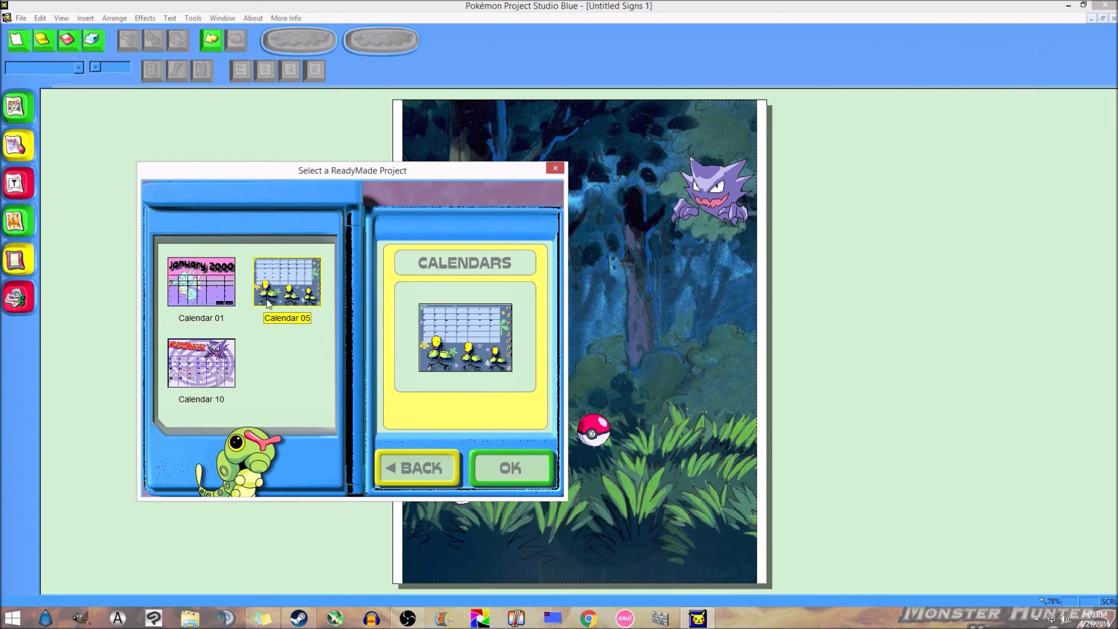
{"action": "left_click", "coordinate": [208, 292]}
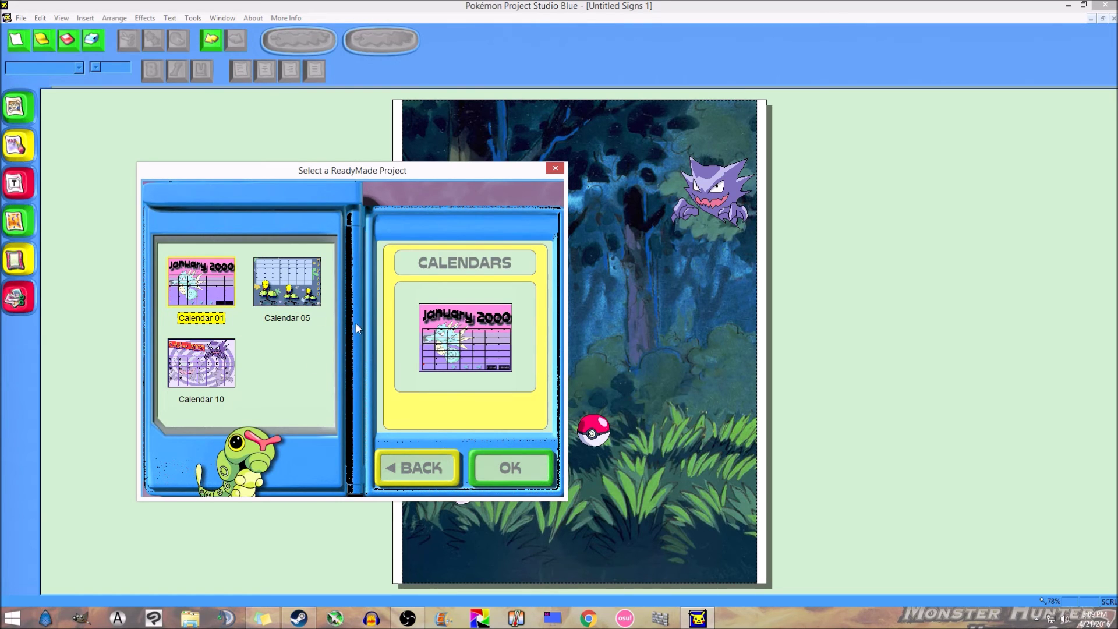
{"action": "left_click", "coordinate": [294, 291]}
{"action": "left_click", "coordinate": [227, 378]}
{"action": "left_click", "coordinate": [434, 471]}
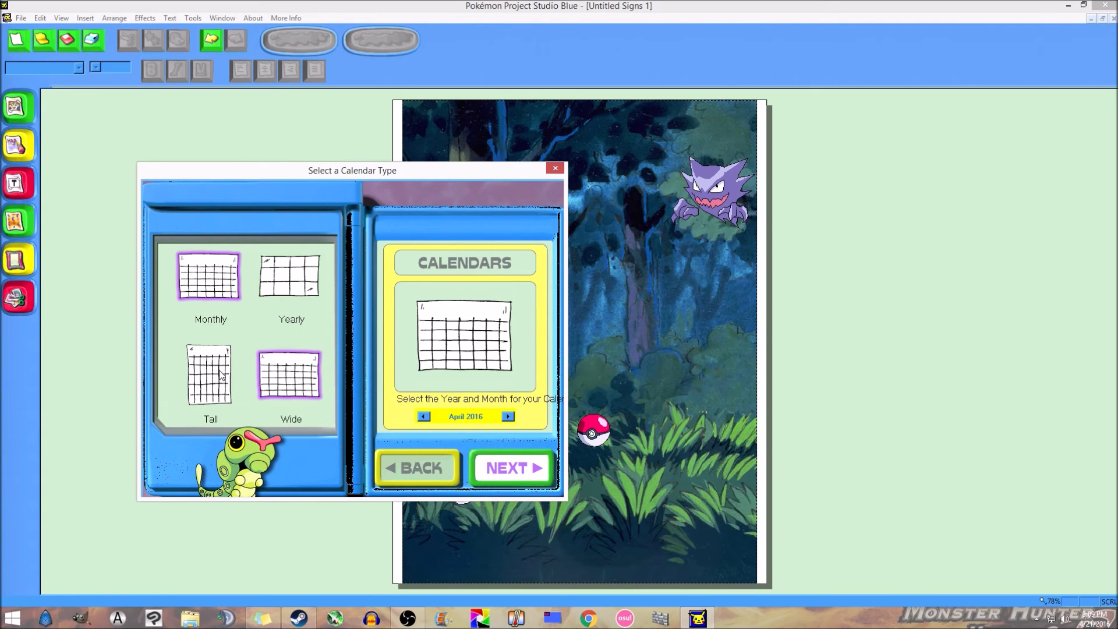
Browse the tall ready-made calendars, then back out to the project types list.
{"action": "left_click", "coordinate": [210, 368]}
{"action": "left_click", "coordinate": [528, 470]}
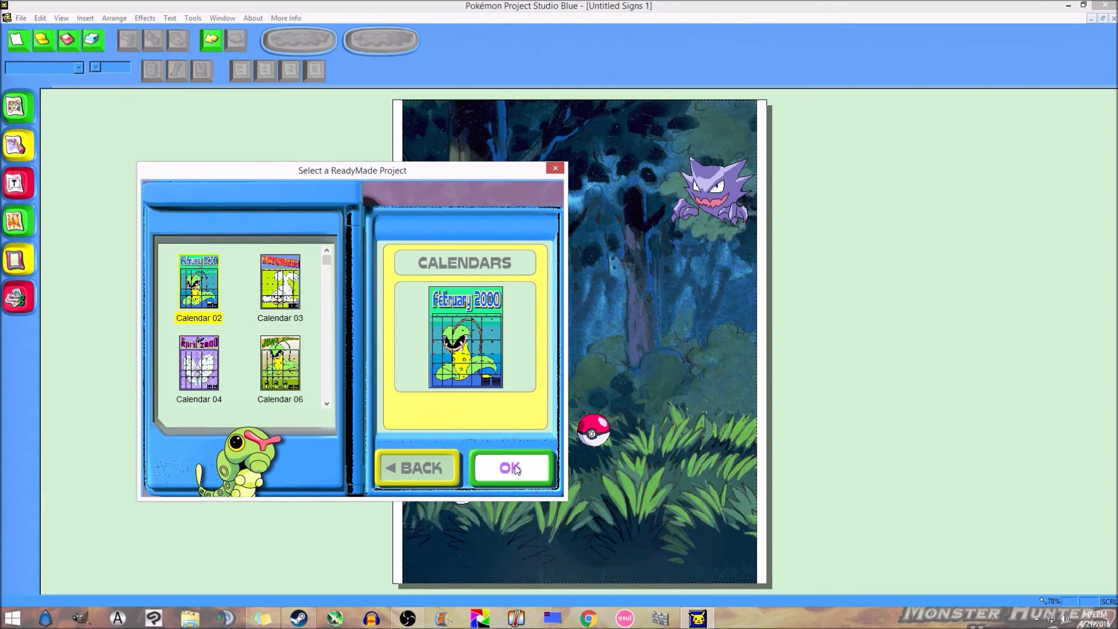
{"action": "left_click", "coordinate": [327, 404]}
{"action": "left_click", "coordinate": [328, 404]}
{"action": "left_click", "coordinate": [420, 468]}
{"action": "left_click", "coordinate": [414, 467]}
{"action": "left_click", "coordinate": [415, 470]}
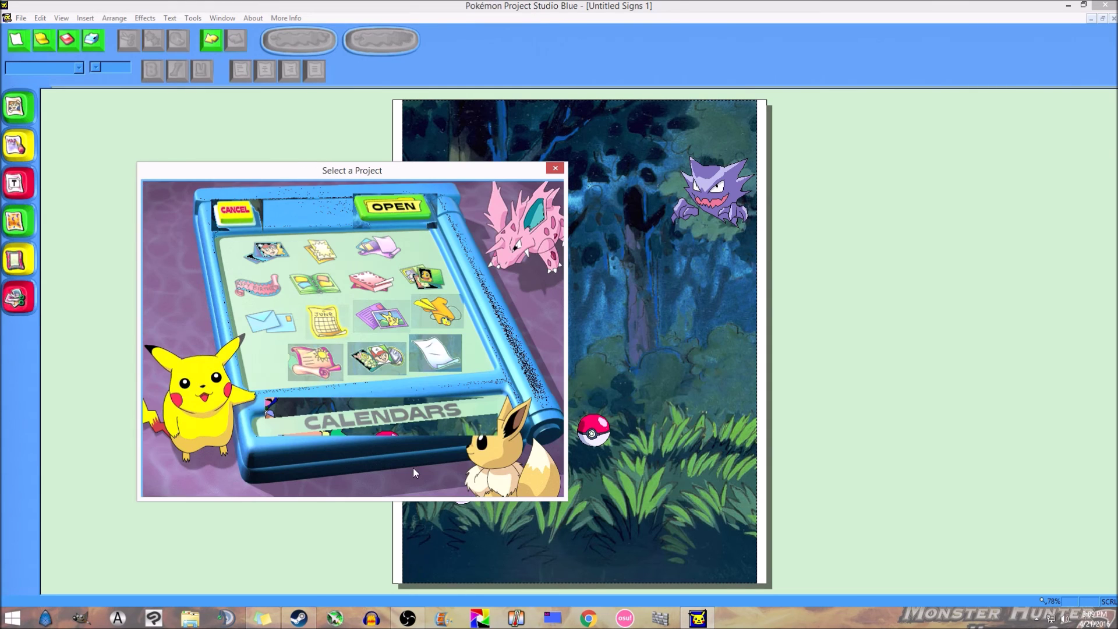
Look at the Envelopes and Crafts options, ending back at the Select a Project list.
{"action": "double_click", "coordinate": [289, 323]}
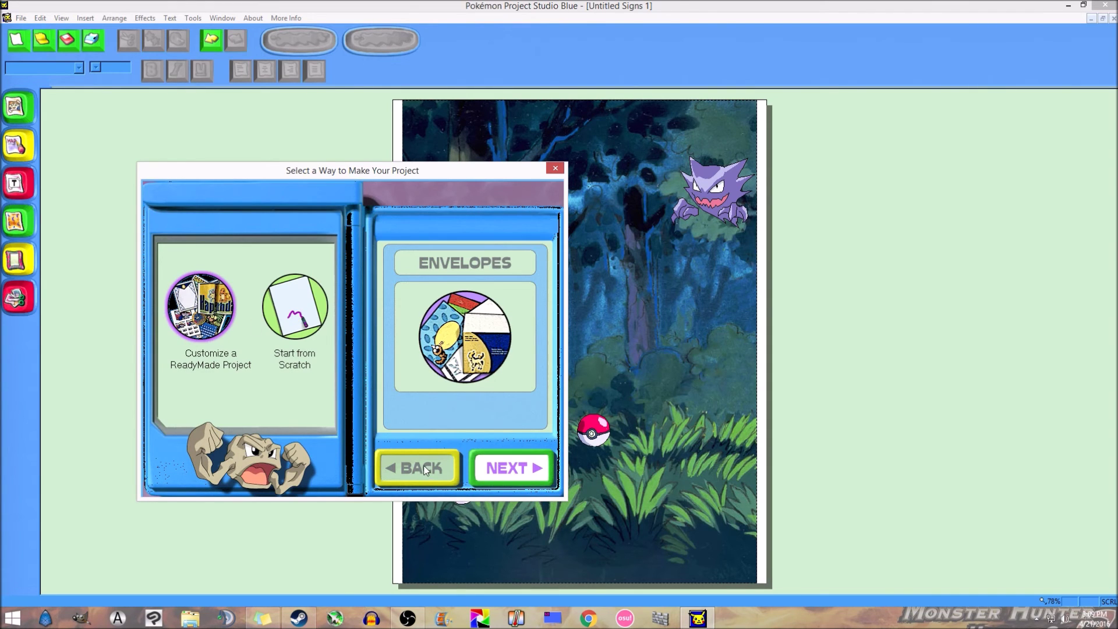
{"action": "left_click", "coordinate": [492, 461]}
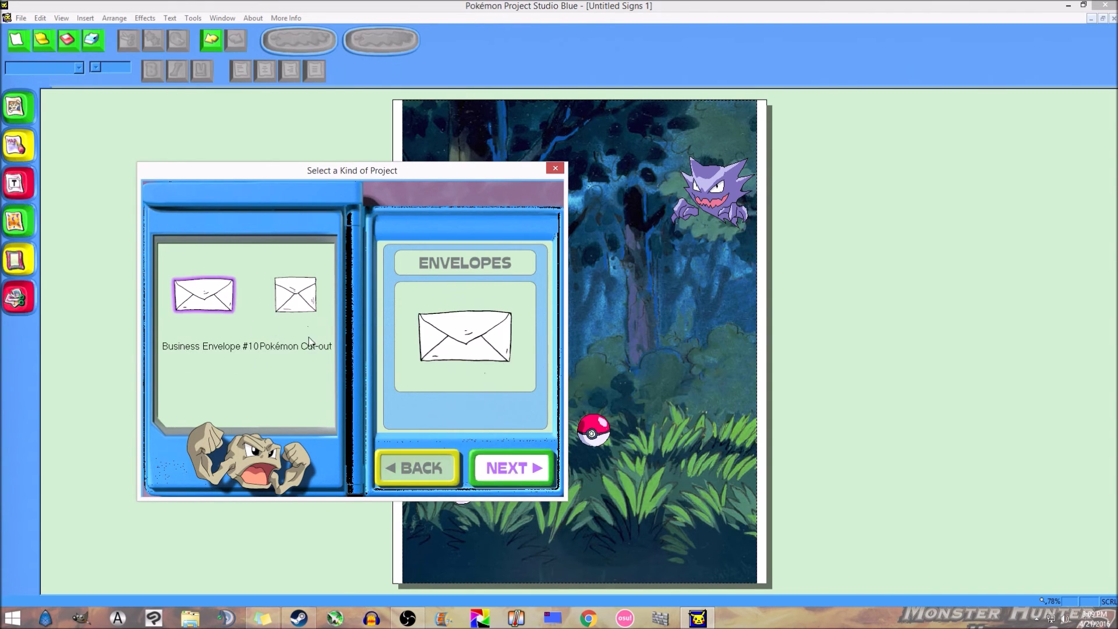
{"action": "left_click", "coordinate": [416, 471]}
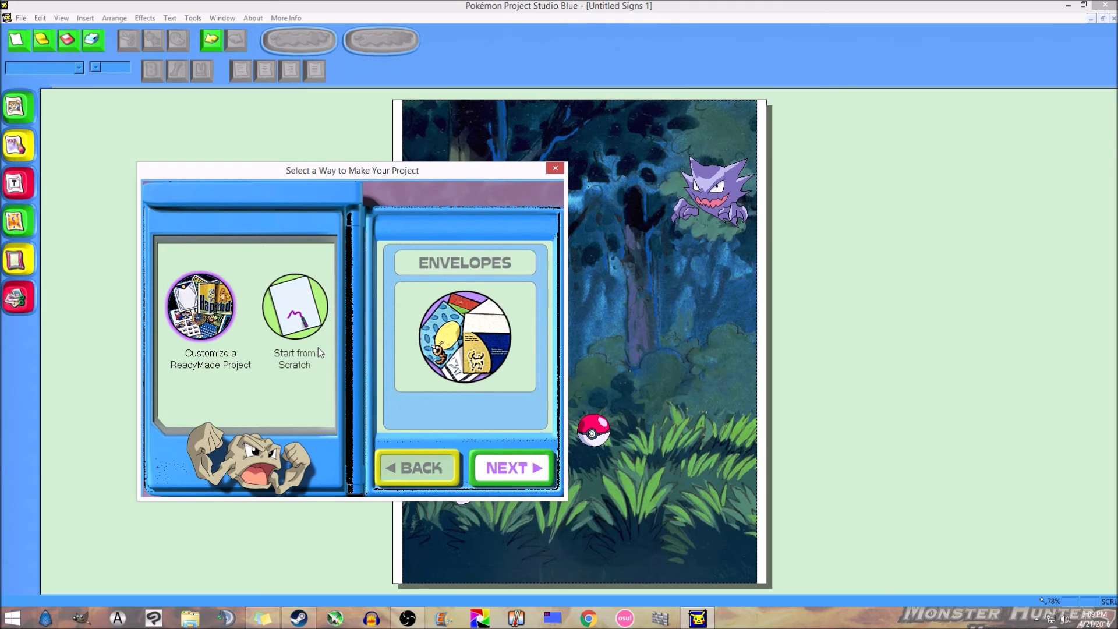
{"action": "left_click", "coordinate": [425, 472]}
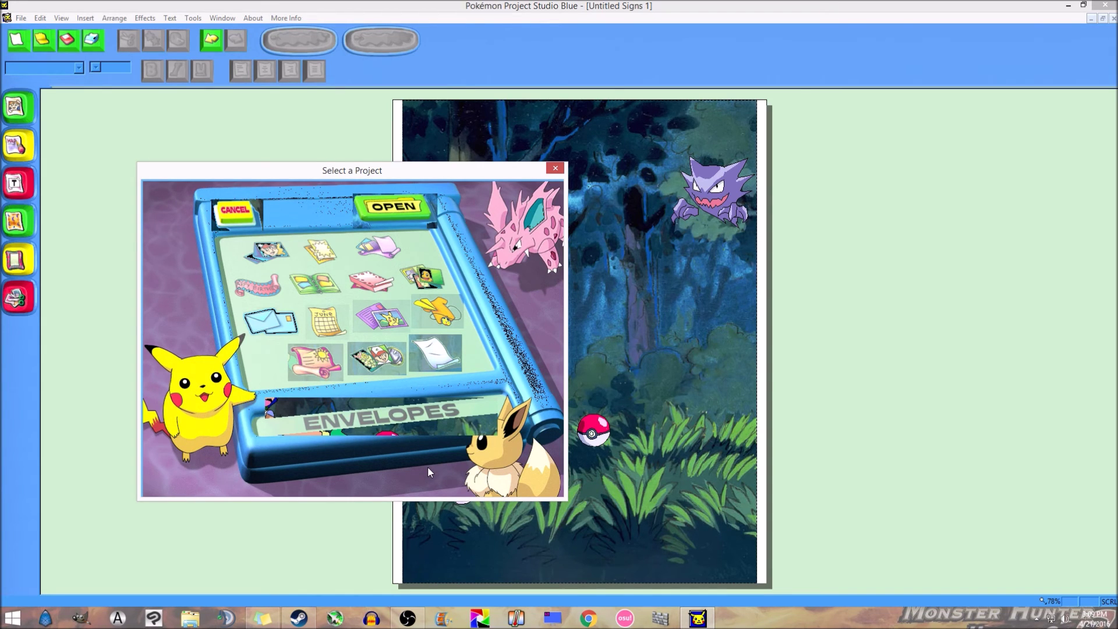
{"action": "left_click", "coordinate": [450, 311]}
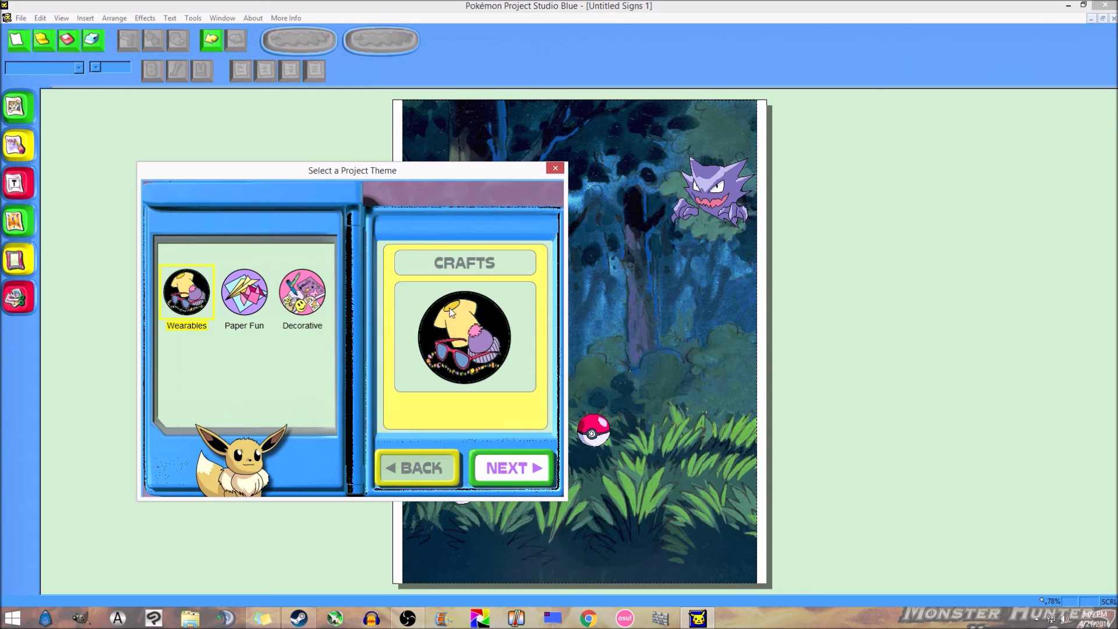
{"action": "left_click", "coordinate": [443, 470]}
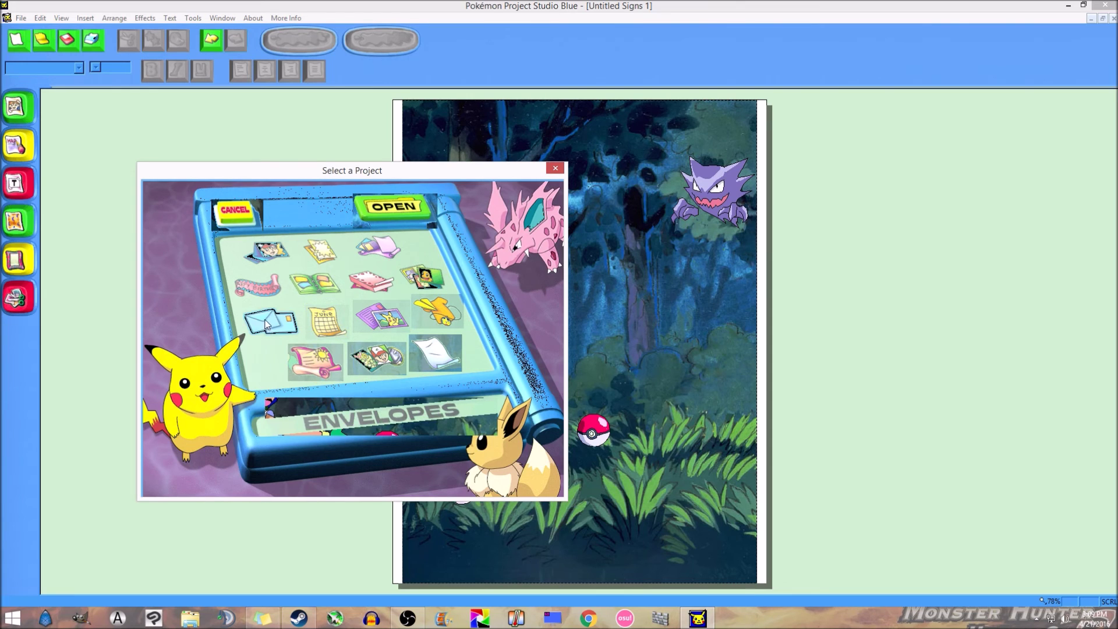
Start a stationery project and go through to the ready-made stationery designs.
{"action": "left_click", "coordinate": [385, 283]}
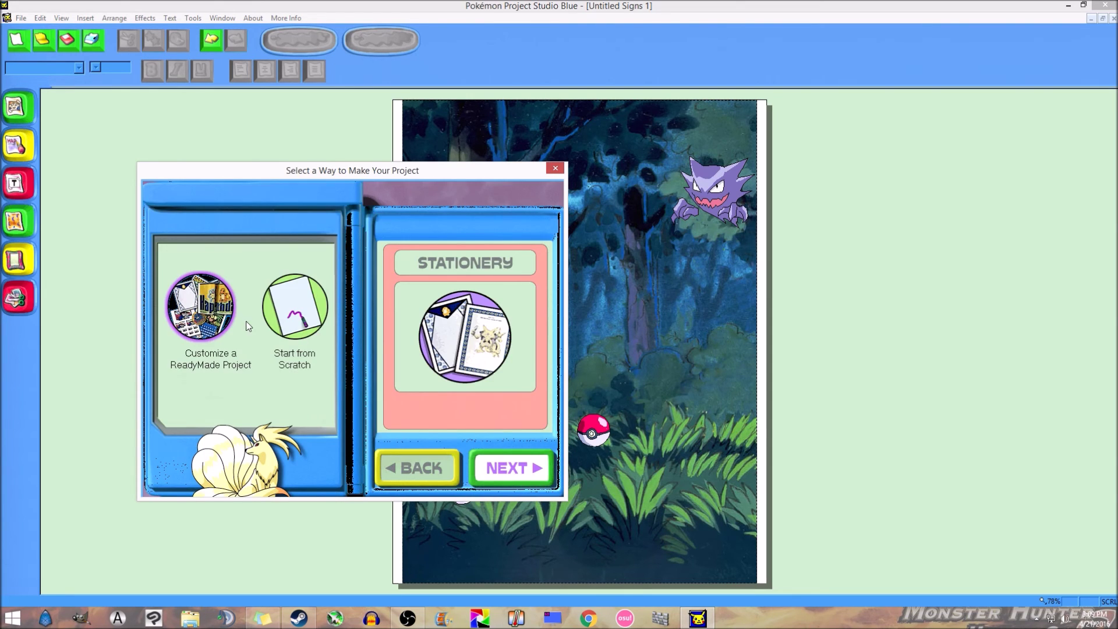
{"action": "left_click", "coordinate": [517, 472]}
{"action": "left_click", "coordinate": [501, 472]}
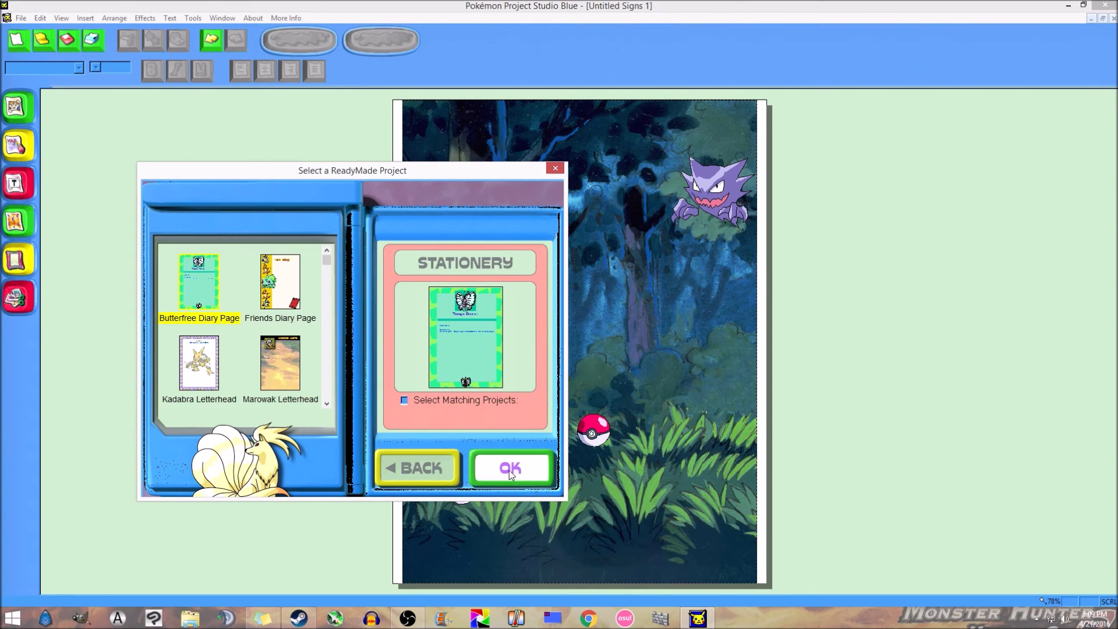
Preview Butterfree, Friends, Kadabra, Marowak, Pikachu & stars, Pokéball, Pokémon Blue and Psyduck designs.
{"action": "left_click", "coordinate": [194, 294]}
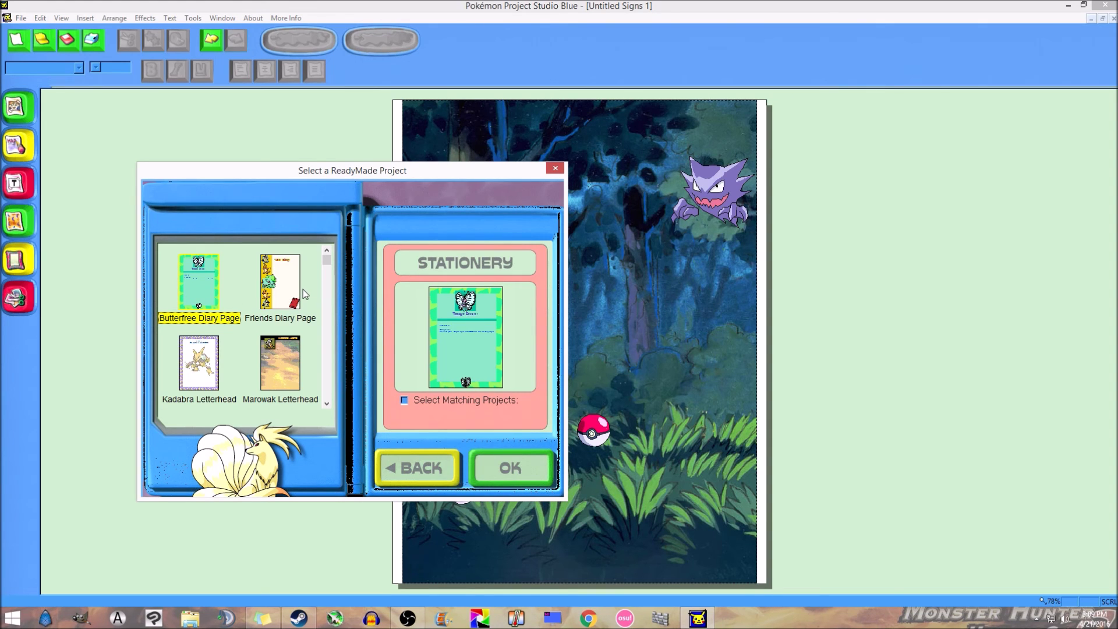
{"action": "left_click", "coordinate": [300, 294]}
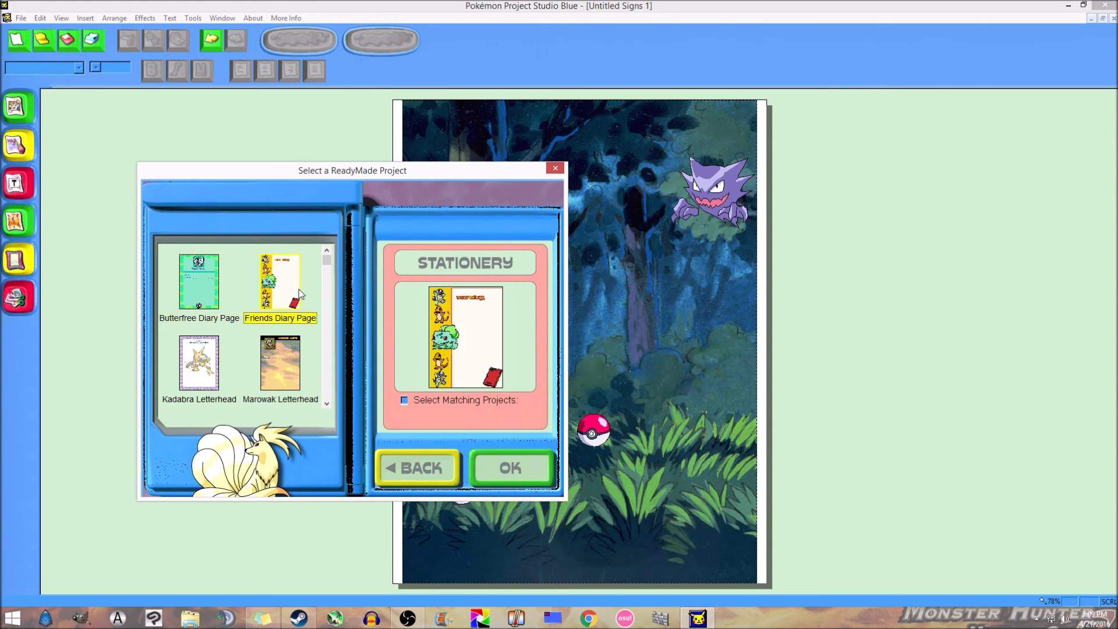
{"action": "left_click", "coordinate": [214, 368]}
{"action": "left_click", "coordinate": [292, 360]}
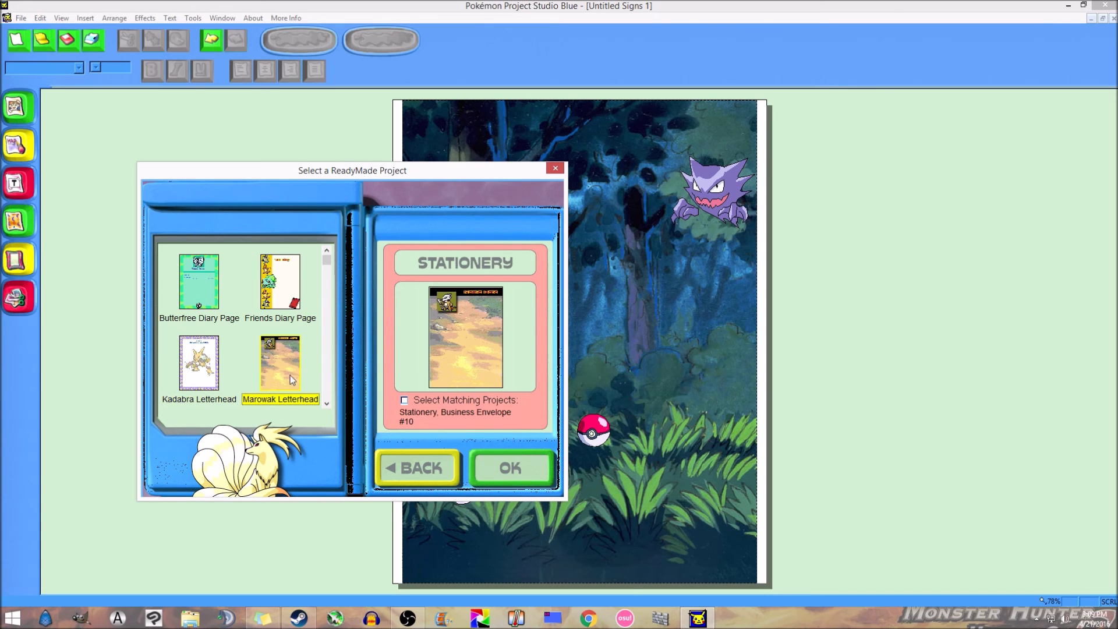
{"action": "left_click", "coordinate": [327, 403]}
{"action": "left_click", "coordinate": [211, 375]}
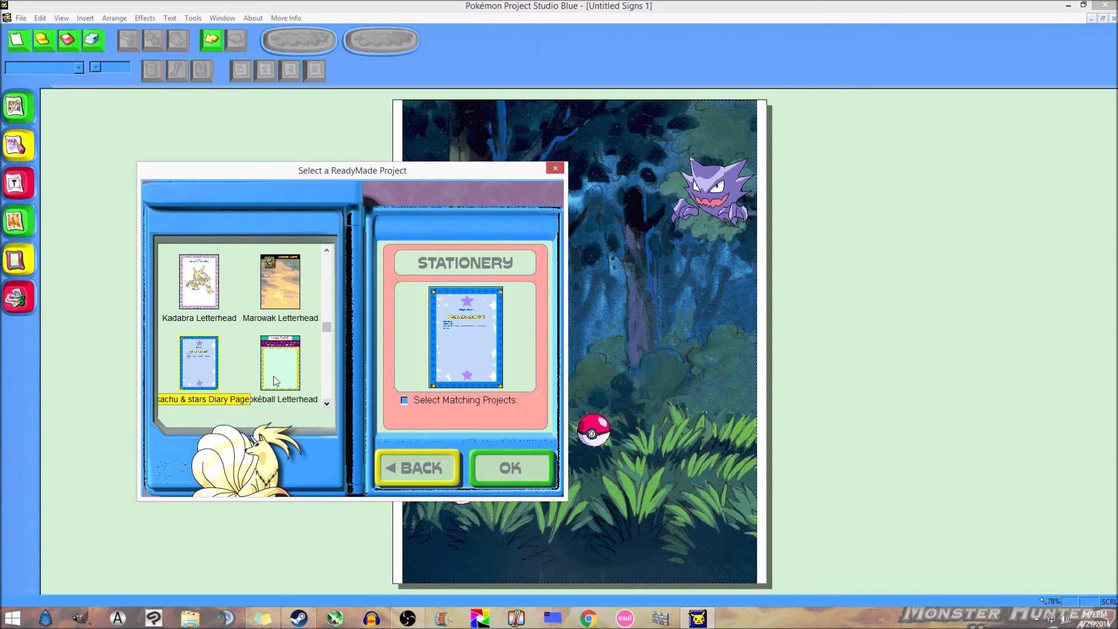
{"action": "left_click", "coordinate": [277, 381]}
{"action": "left_click", "coordinate": [327, 403]}
{"action": "left_click", "coordinate": [199, 364]}
{"action": "left_click", "coordinate": [318, 399]}
Go back through the theme and method screens to the project types list.
{"action": "left_click", "coordinate": [428, 469]}
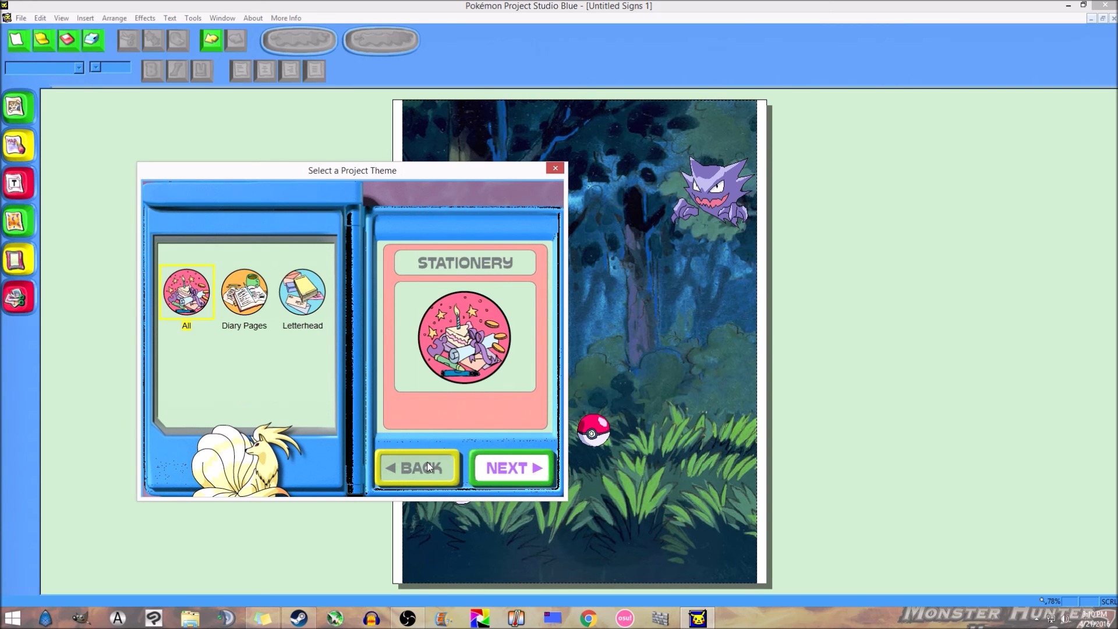
{"action": "left_click", "coordinate": [429, 467]}
{"action": "left_click", "coordinate": [429, 481]}
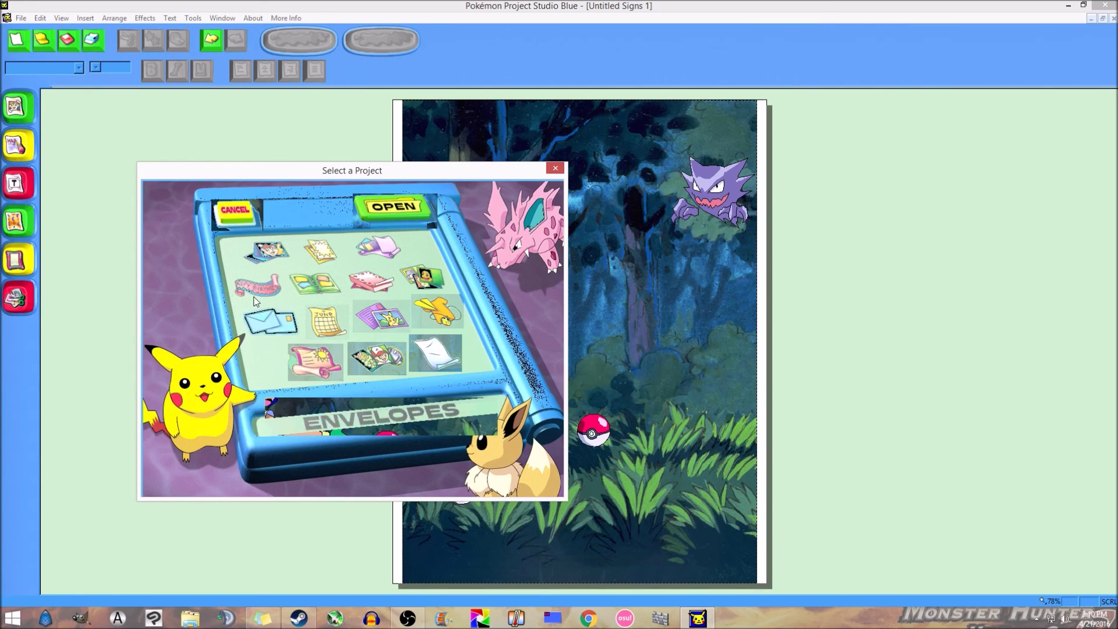
Insert the Emblems Pokémon Logo and place it in the sign's top-left corner.
{"action": "left_click", "coordinate": [556, 167]}
{"action": "left_click", "coordinate": [16, 106]}
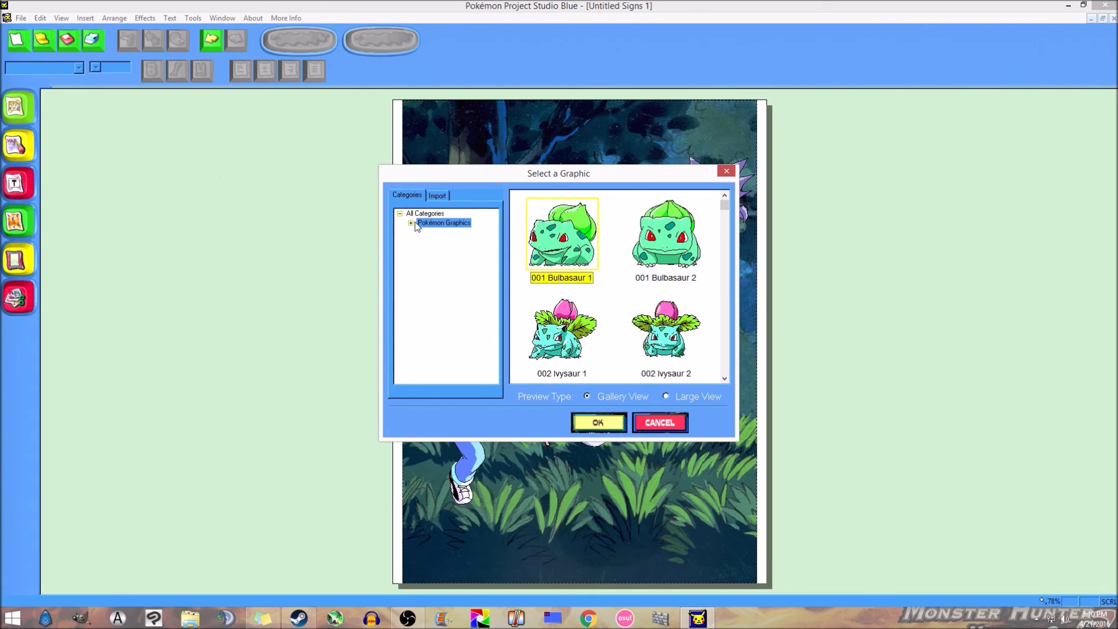
{"action": "left_click", "coordinate": [414, 224]}
{"action": "left_click", "coordinate": [441, 373]}
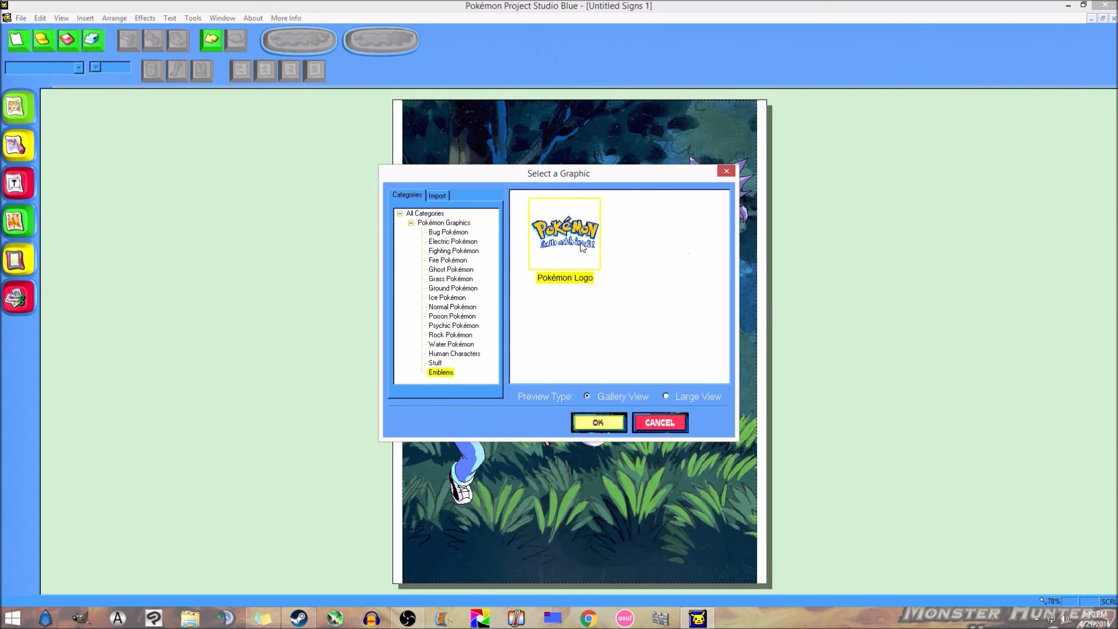
{"action": "left_click", "coordinate": [607, 429]}
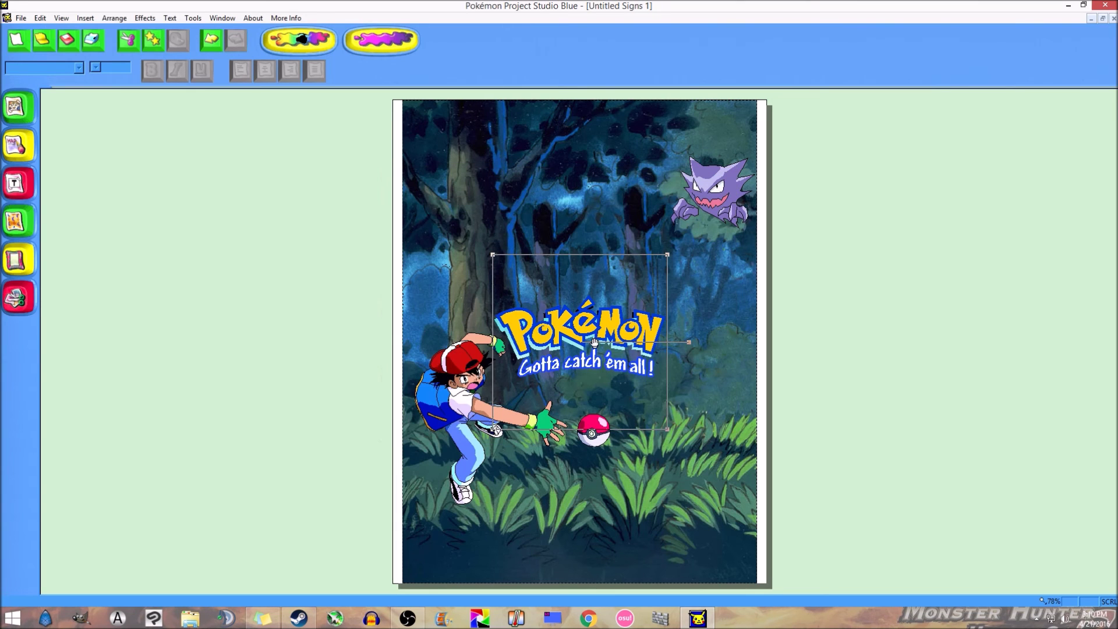
{"action": "left_click_drag", "start_coordinate": [594, 337], "coordinate": [595, 183]}
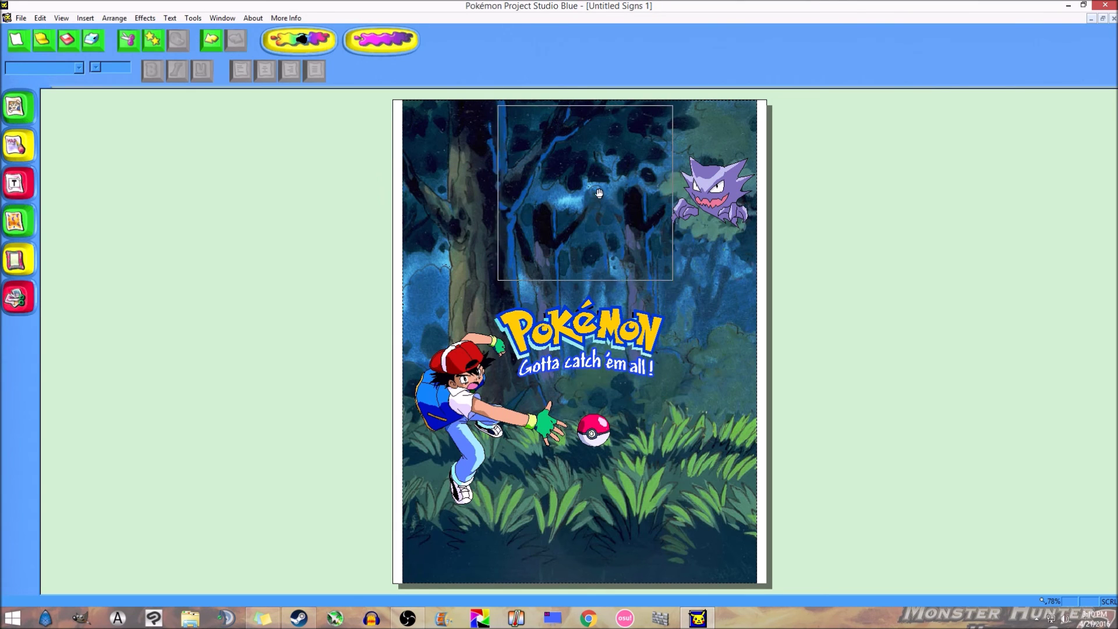
{"action": "left_click", "coordinate": [855, 364]}
{"action": "left_click_drag", "start_coordinate": [600, 172], "coordinate": [525, 140]}
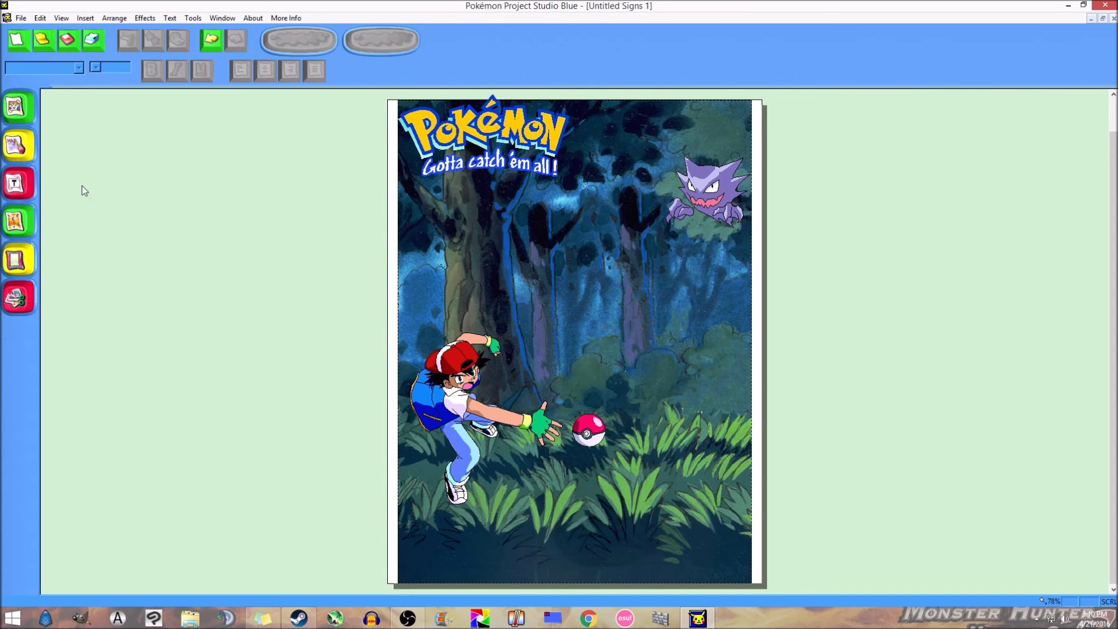
Reopen the graphics library and expand the Pokémon Graphics categories.
{"action": "left_click", "coordinate": [16, 106]}
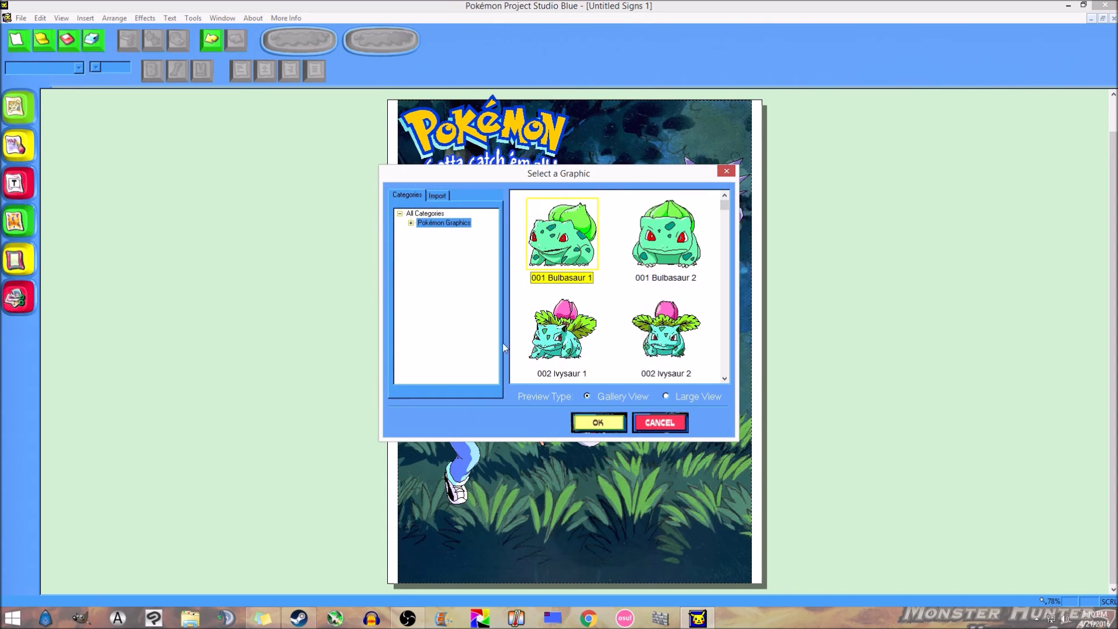
{"action": "left_click", "coordinate": [726, 170]}
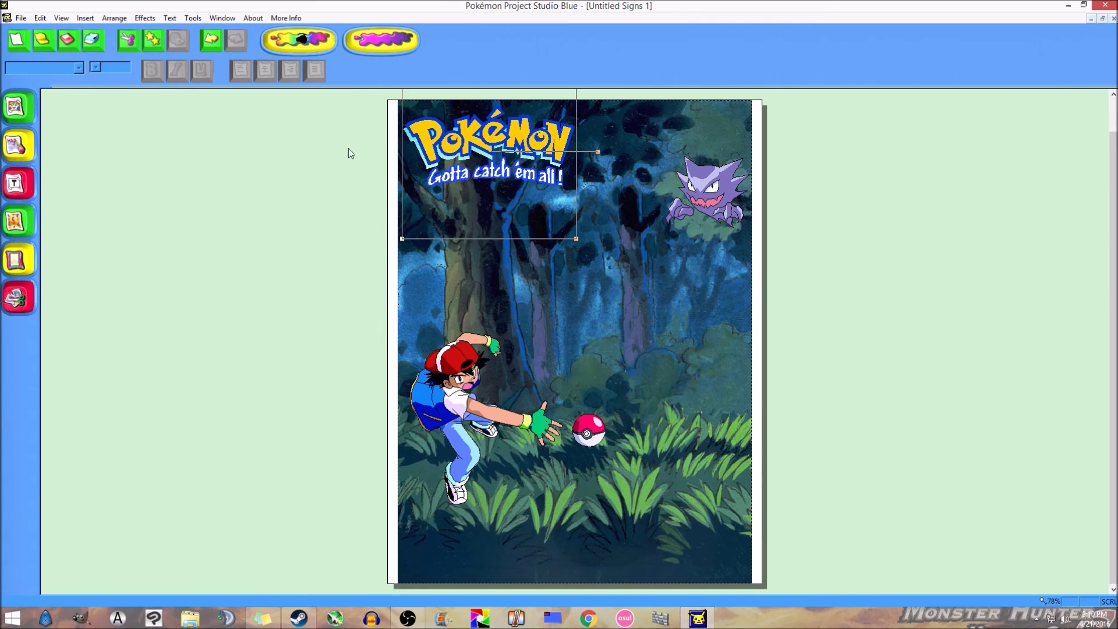
{"action": "left_click", "coordinate": [16, 106]}
{"action": "left_click", "coordinate": [411, 223]}
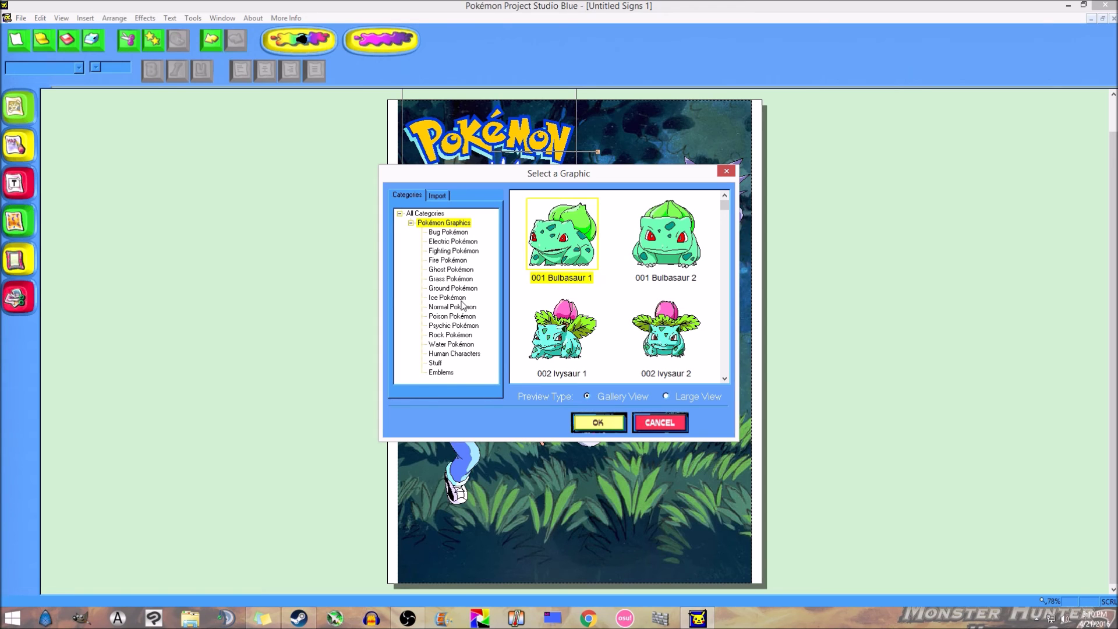
Insert Ghost Pokémon 092 Gastly 2, shrink it and place it beside Haunter.
{"action": "left_click", "coordinate": [456, 270]}
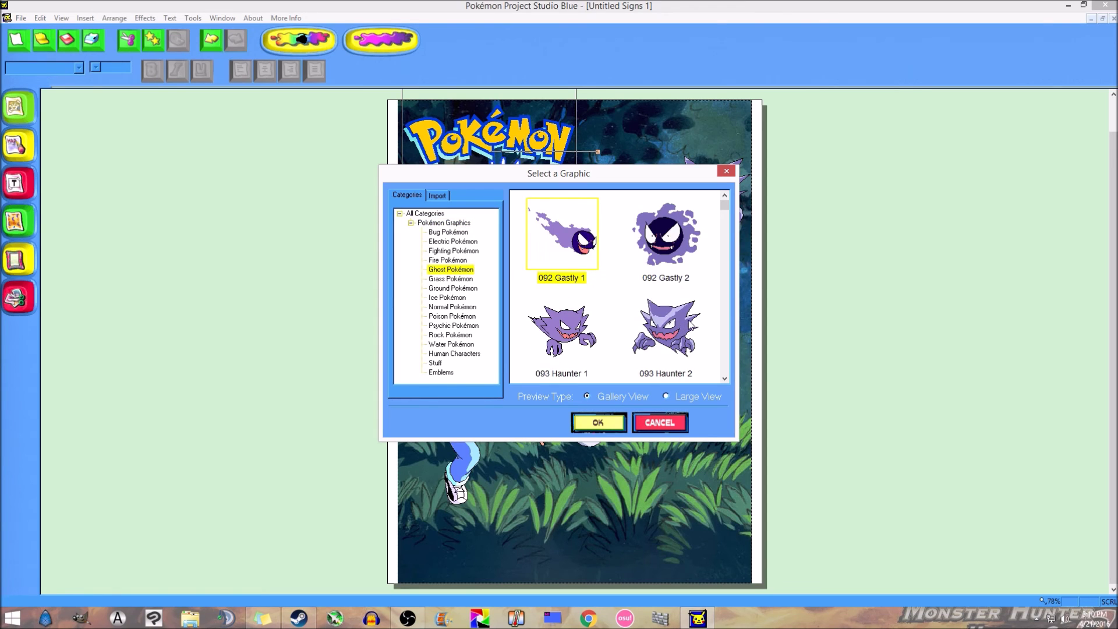
{"action": "left_click", "coordinate": [725, 379]}
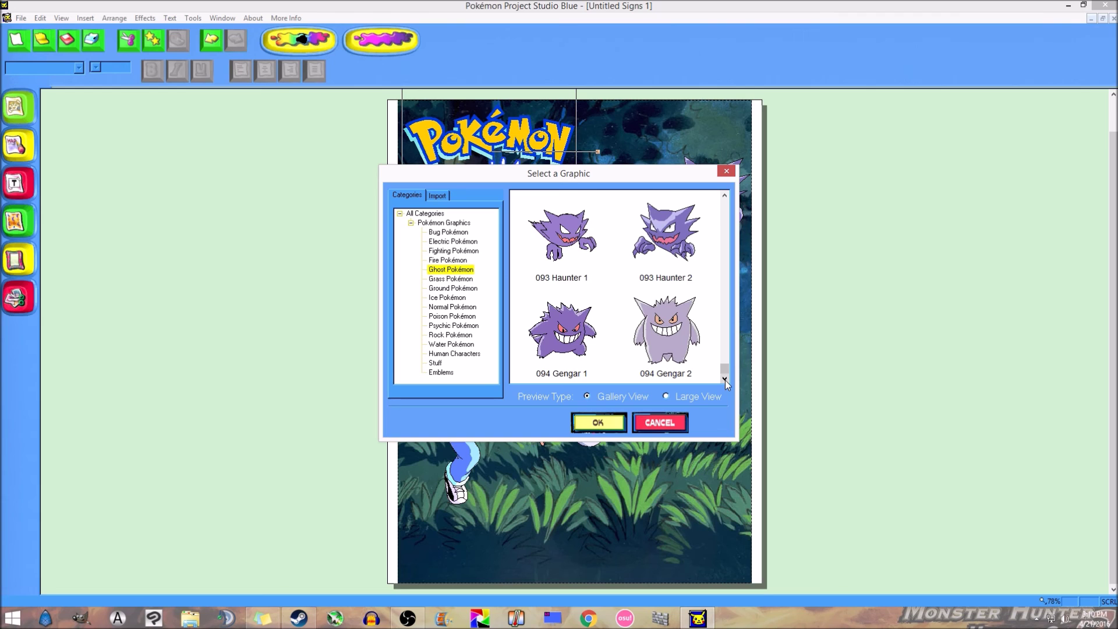
{"action": "scroll", "coordinate": [715, 316], "scroll_direction": "up", "scroll_amount": 1}
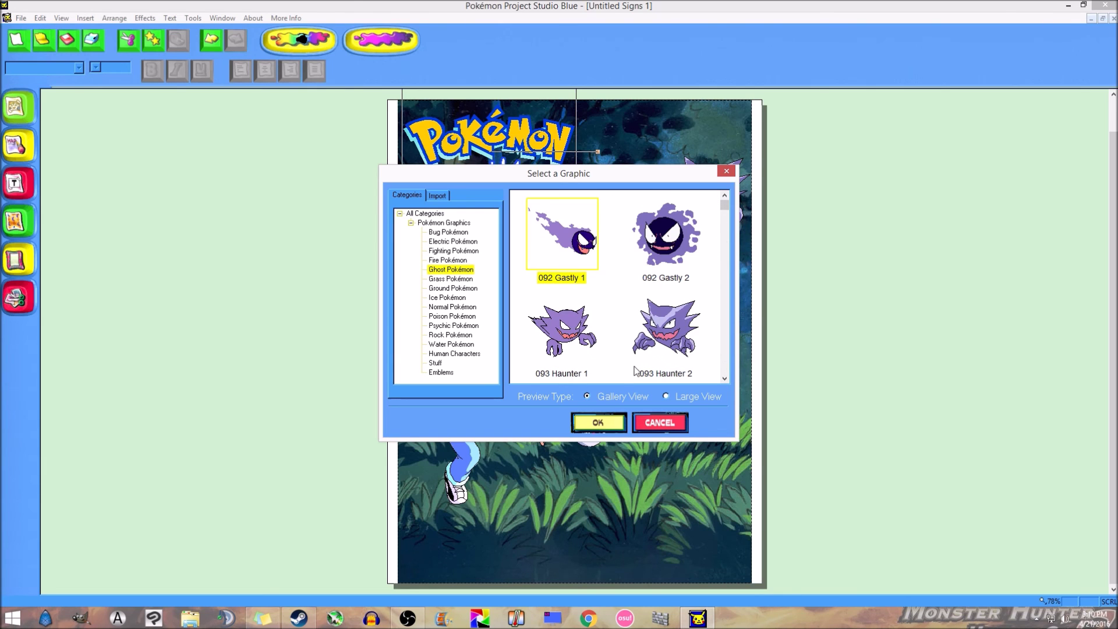
{"action": "left_click", "coordinate": [668, 232]}
{"action": "left_click", "coordinate": [609, 422]}
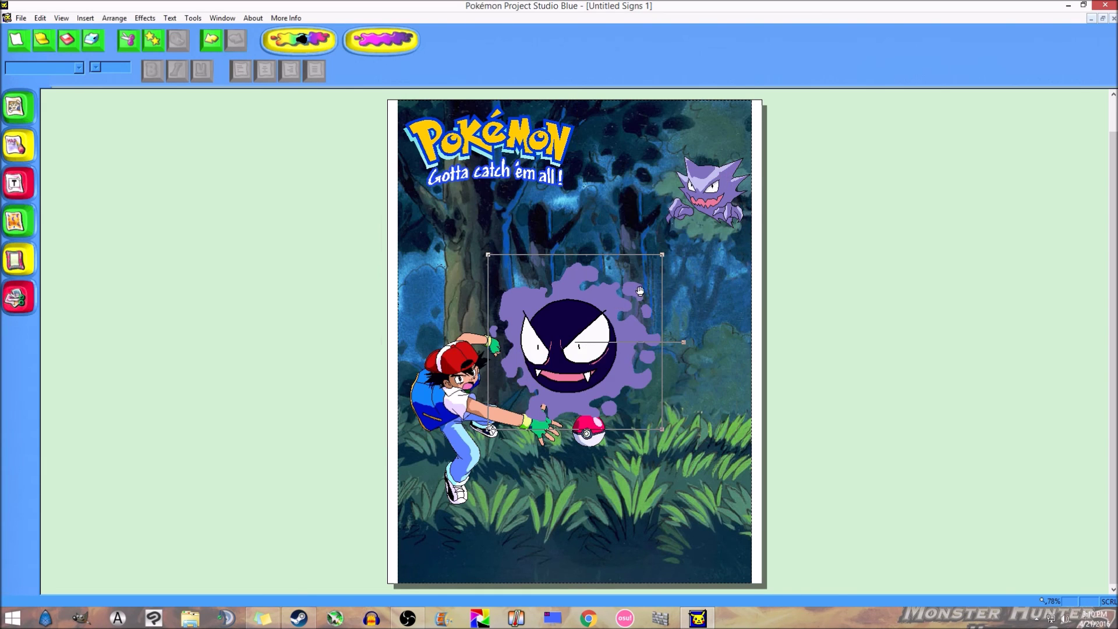
{"action": "left_click_drag", "start_coordinate": [664, 249], "coordinate": [633, 209]}
{"action": "left_click", "coordinate": [255, 177]}
Insert the Ghost Pokémon 094 Gengar 1 graphic onto the sign.
{"action": "left_click", "coordinate": [20, 111]}
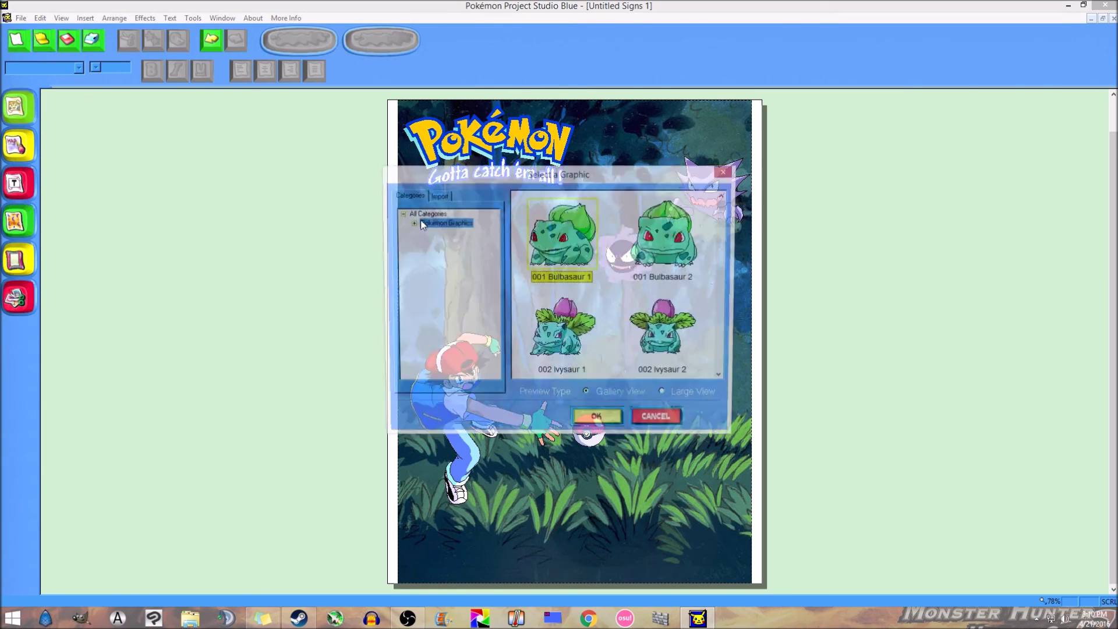
{"action": "left_click", "coordinate": [411, 222]}
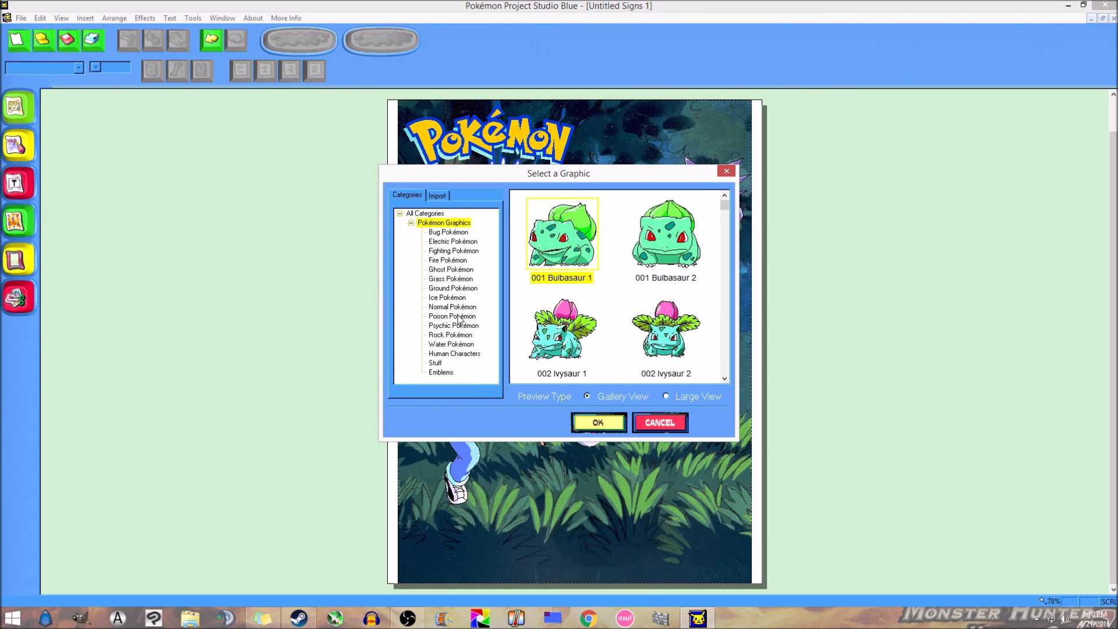
{"action": "left_click", "coordinate": [454, 270]}
{"action": "left_click", "coordinate": [728, 379]}
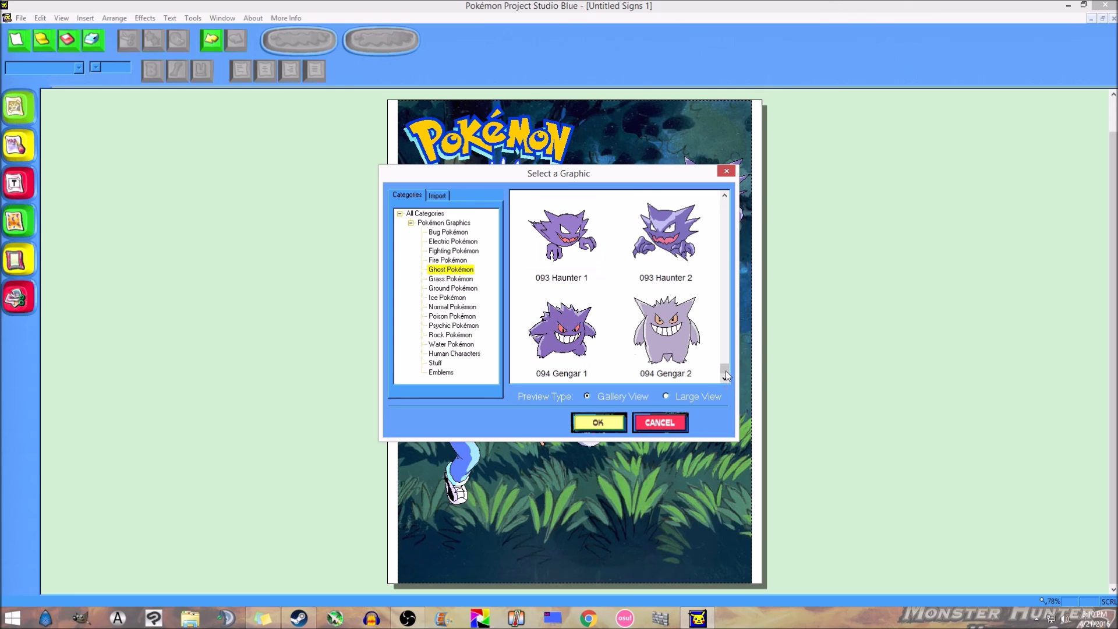
{"action": "left_click", "coordinate": [672, 343]}
{"action": "left_click", "coordinate": [596, 378]}
{"action": "left_click", "coordinate": [598, 422]}
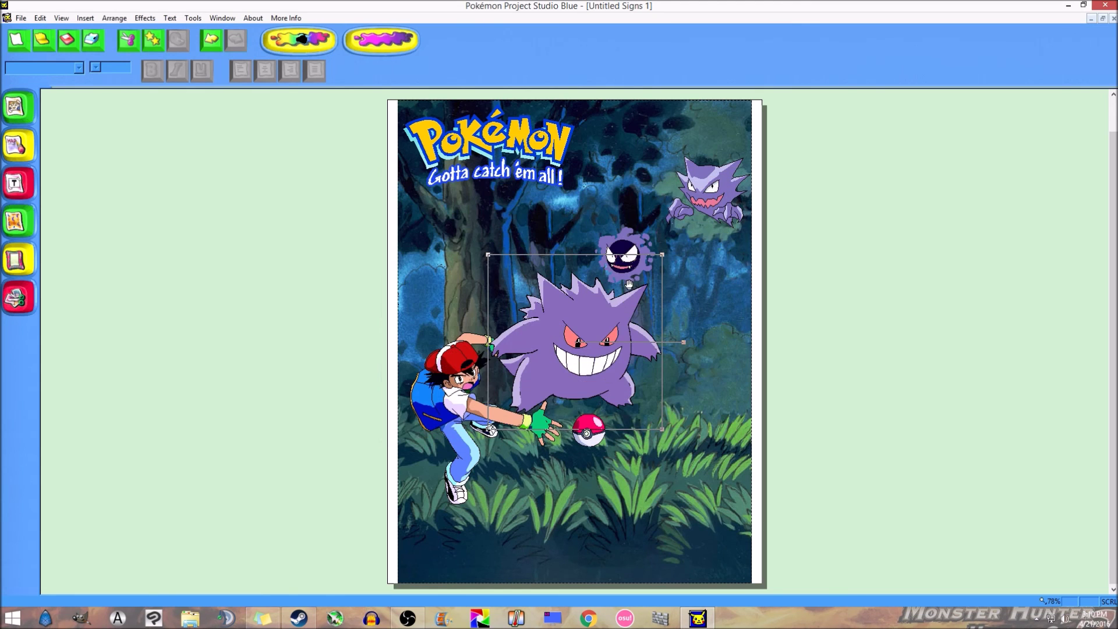
Size Gengar large on the sign's right and shift Gastly up and left.
{"action": "left_click_drag", "start_coordinate": [640, 274], "coordinate": [582, 337]}
{"action": "left_click_drag", "start_coordinate": [535, 383], "coordinate": [706, 296]}
{"action": "left_click_drag", "start_coordinate": [759, 238], "coordinate": [782, 250]}
{"action": "left_click_drag", "start_coordinate": [678, 351], "coordinate": [656, 363]}
{"action": "left_click", "coordinate": [607, 496]}
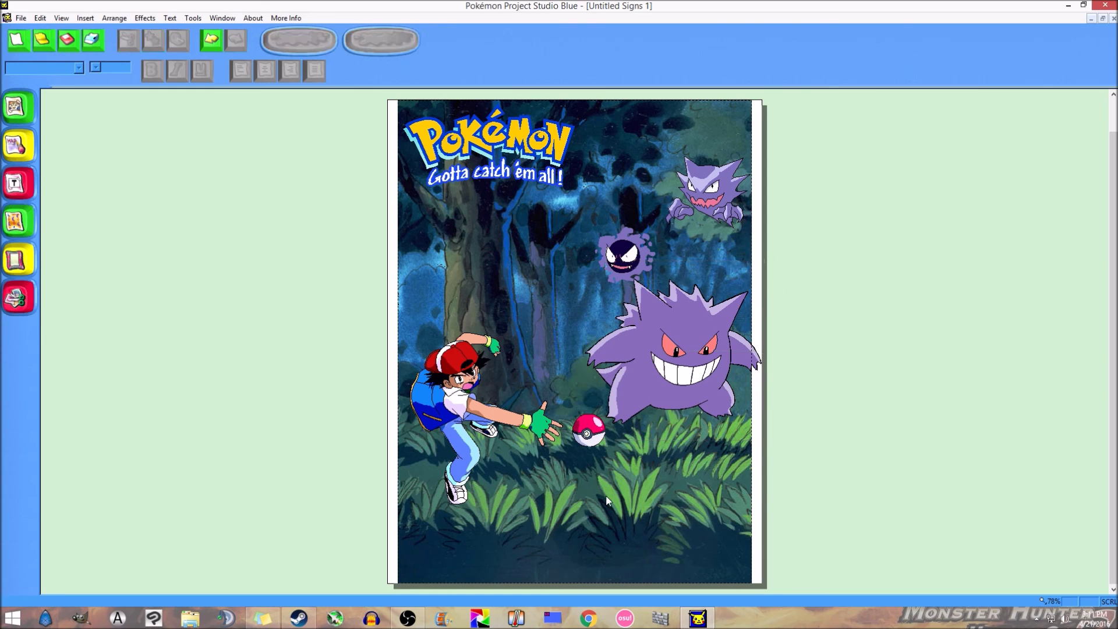
{"action": "left_click_drag", "start_coordinate": [625, 259], "coordinate": [591, 238]}
{"action": "left_click", "coordinate": [713, 184]}
{"action": "left_click_drag", "start_coordinate": [714, 183], "coordinate": [706, 173]}
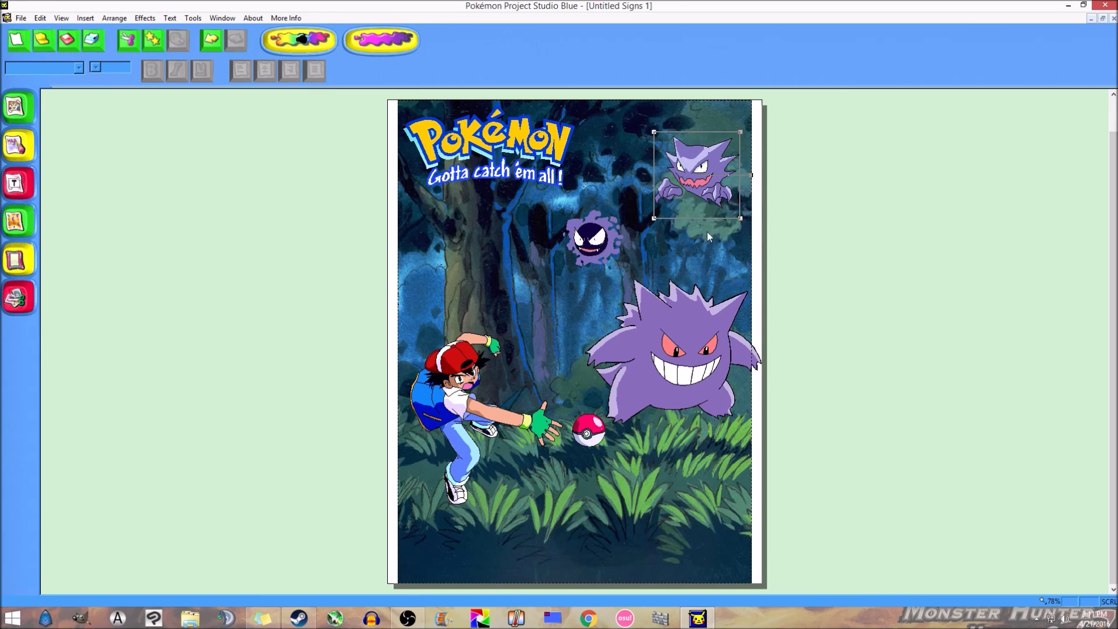
{"action": "right_click", "coordinate": [698, 353]}
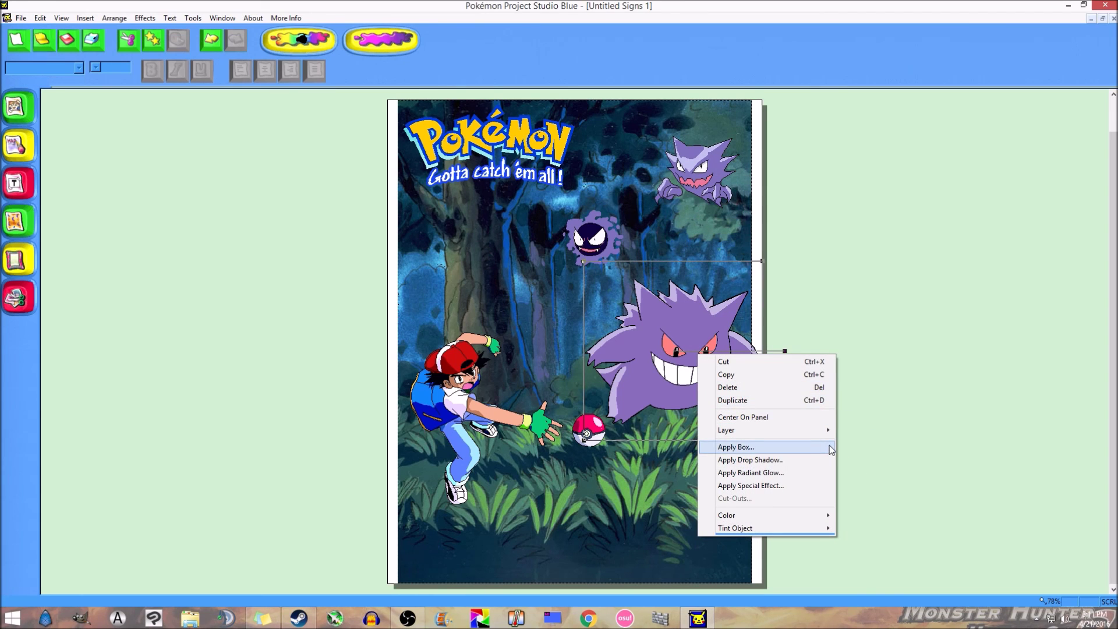
{"action": "mouse_move", "coordinate": [825, 434]}
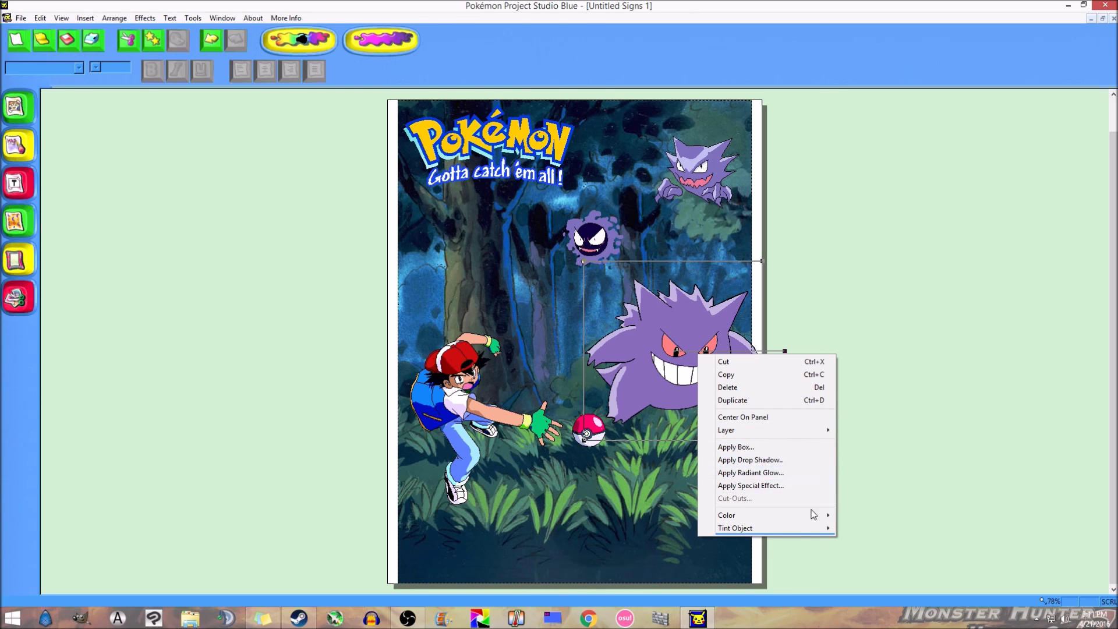
{"action": "left_click", "coordinate": [871, 365]}
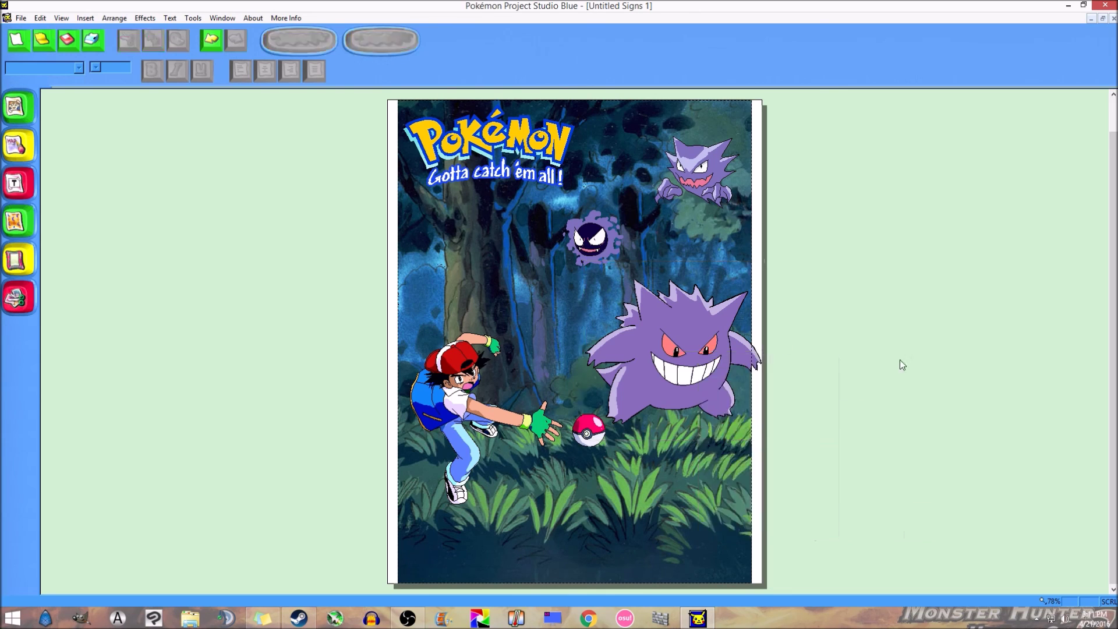
{"action": "left_click", "coordinate": [757, 358]}
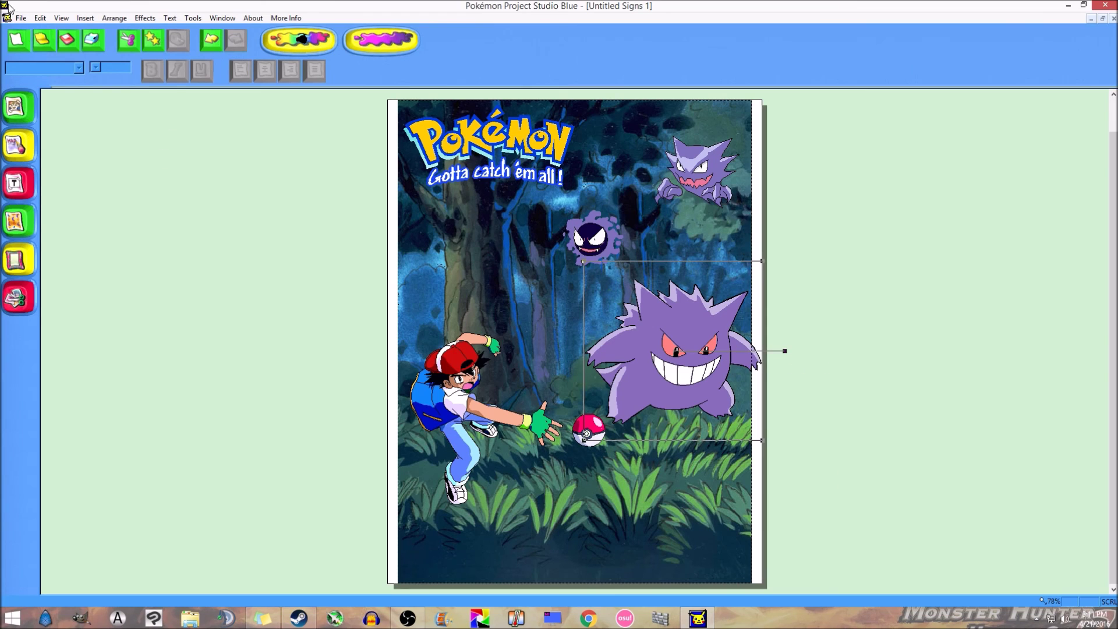
{"action": "left_click", "coordinate": [39, 18]}
{"action": "mouse_move", "coordinate": [90, 22]}
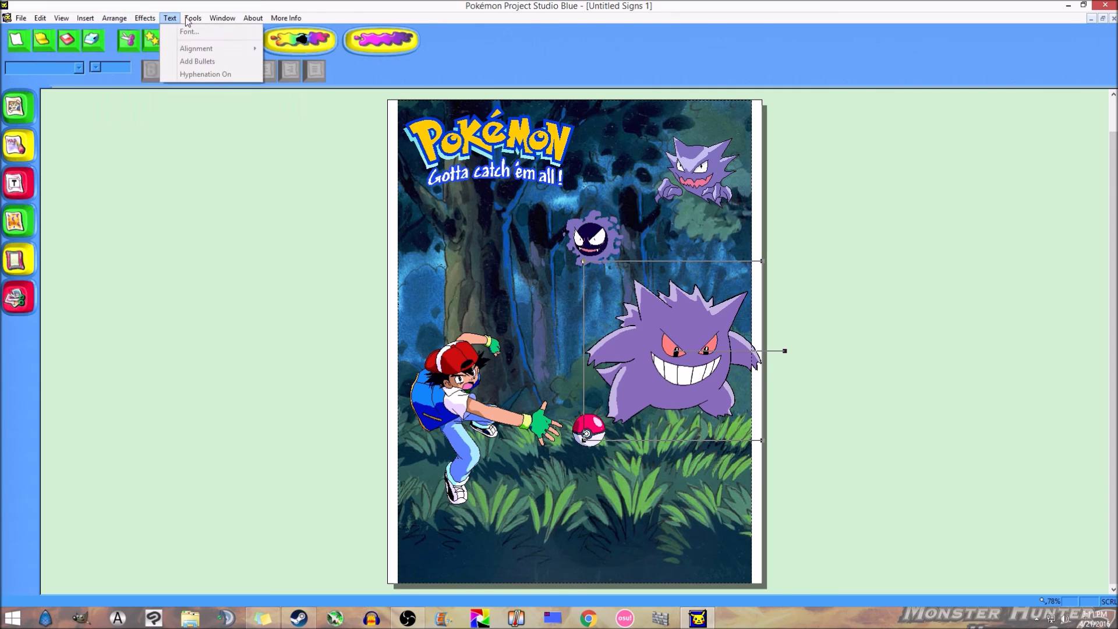
{"action": "mouse_move", "coordinate": [221, 21]}
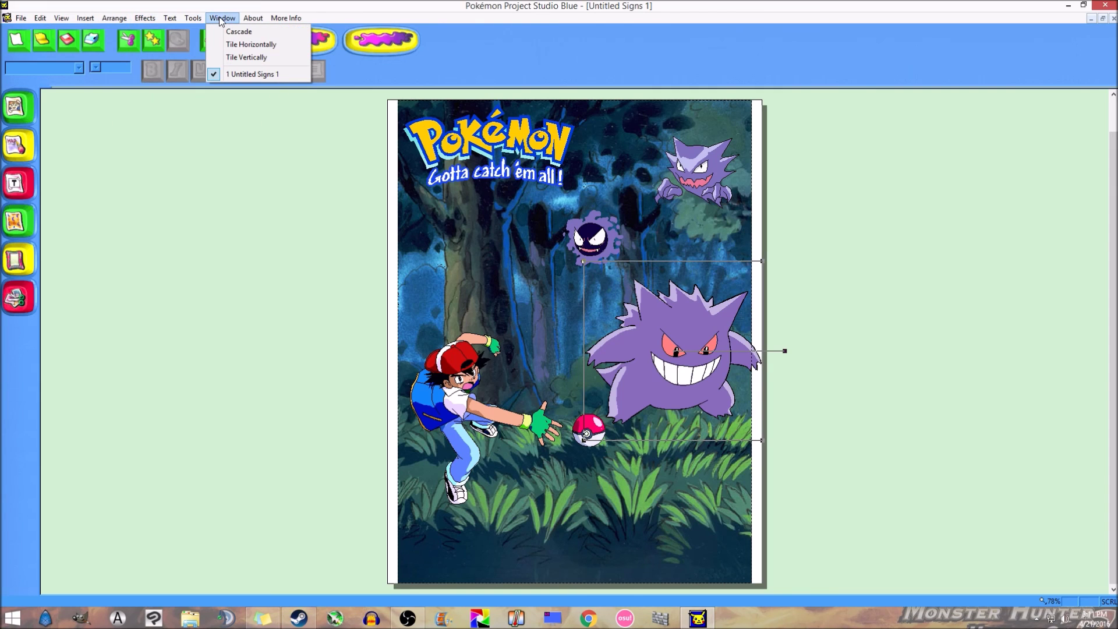
{"action": "left_click", "coordinate": [285, 46]}
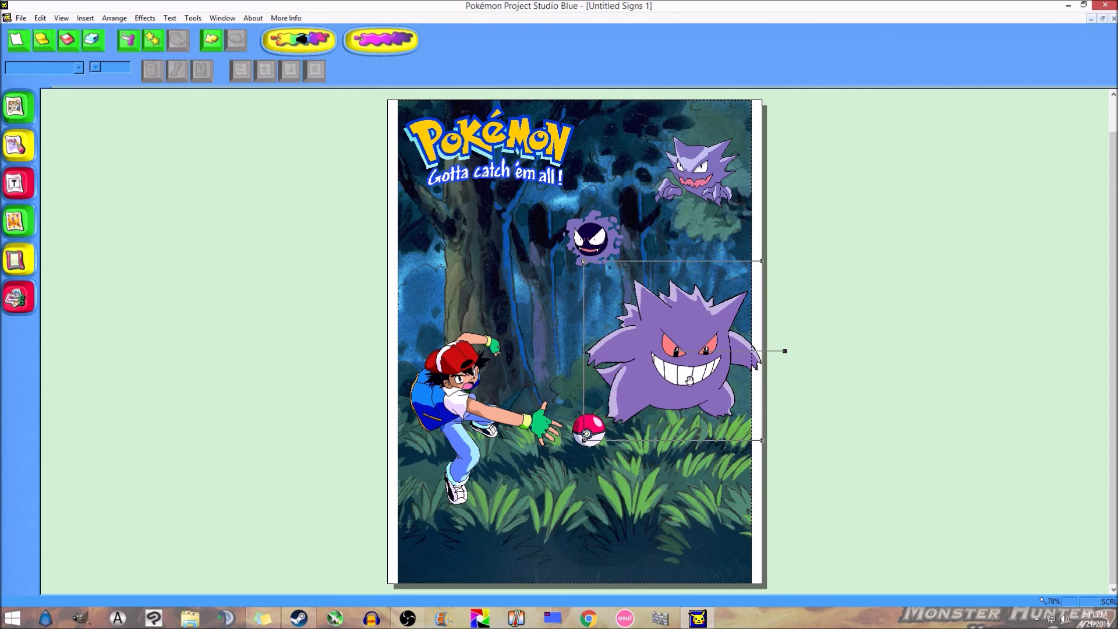